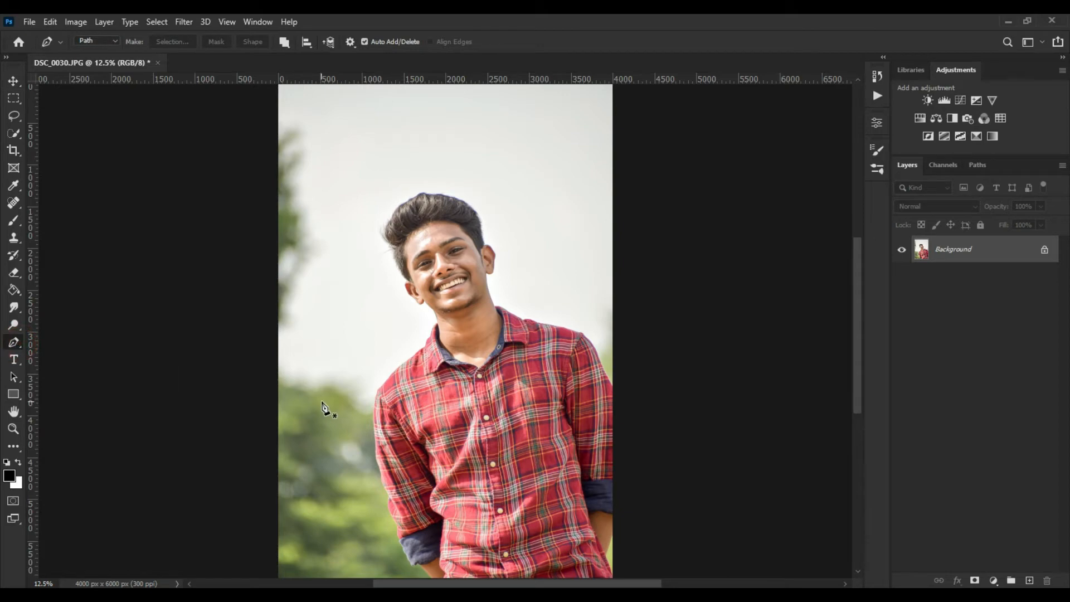
- Start a Pen path where the forearm meets the photo's bottom edge and trace up the forearm and rolled cuff
left_click_drag(860, 366, 860, 387)
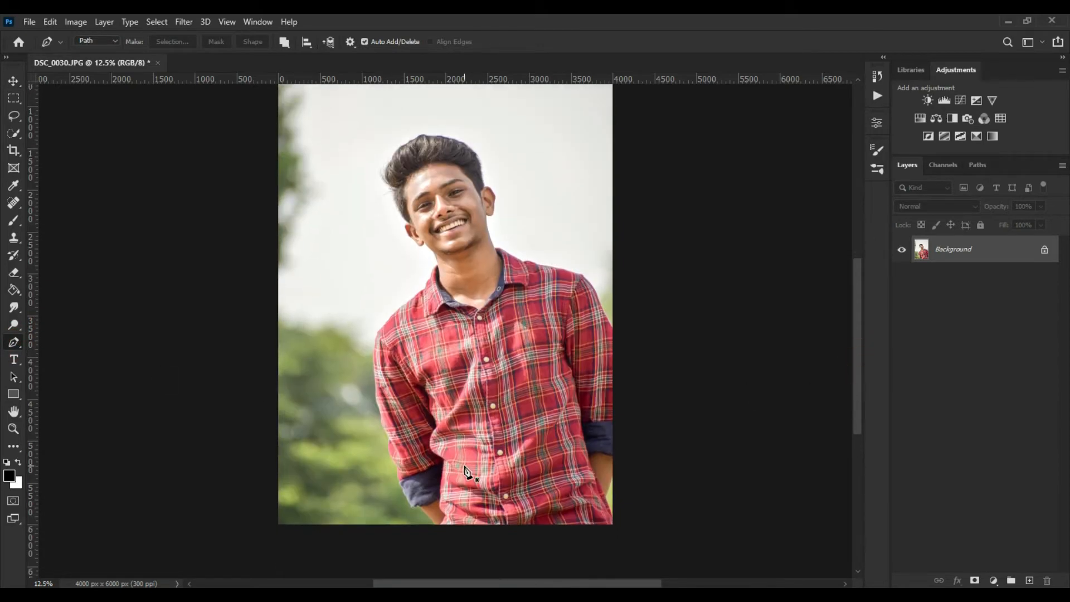
key("ctrl+plus")
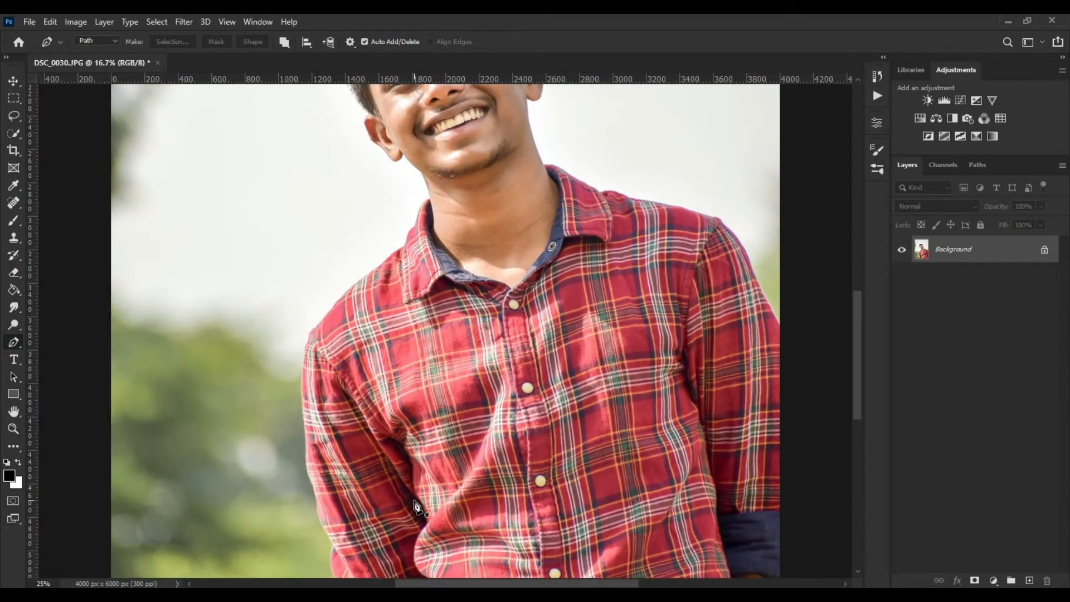
key("ctrl+plus")
left_click_drag(861, 370, 857, 450)
key("ctrl+plus")
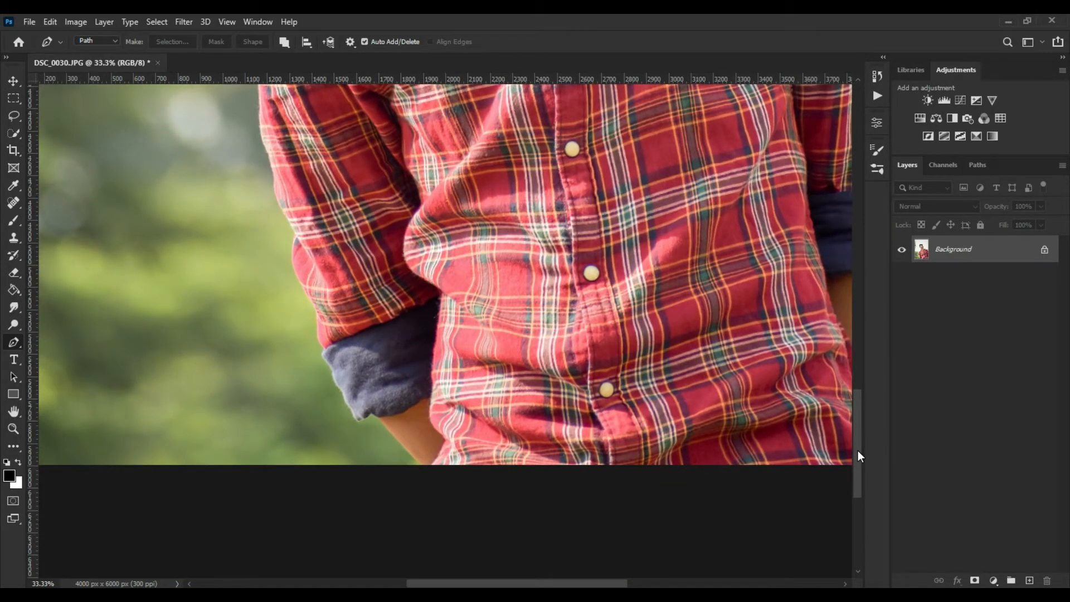
key("ctrl+plus")
key("ctrl+plus")
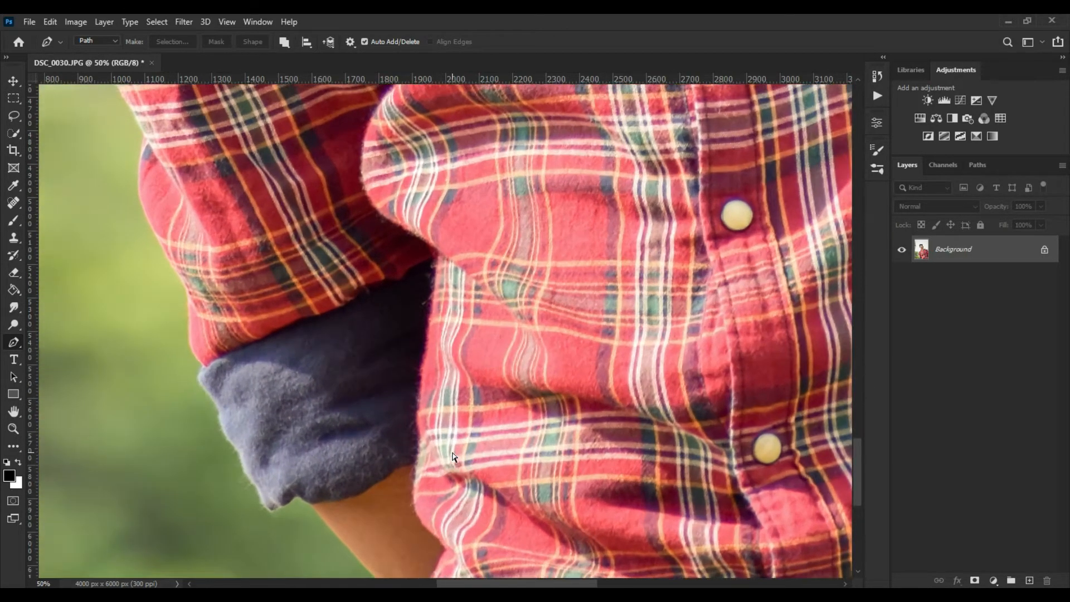
scroll(453, 457, "down", 3)
left_click(397, 479)
left_click(366, 446)
left_click(321, 398)
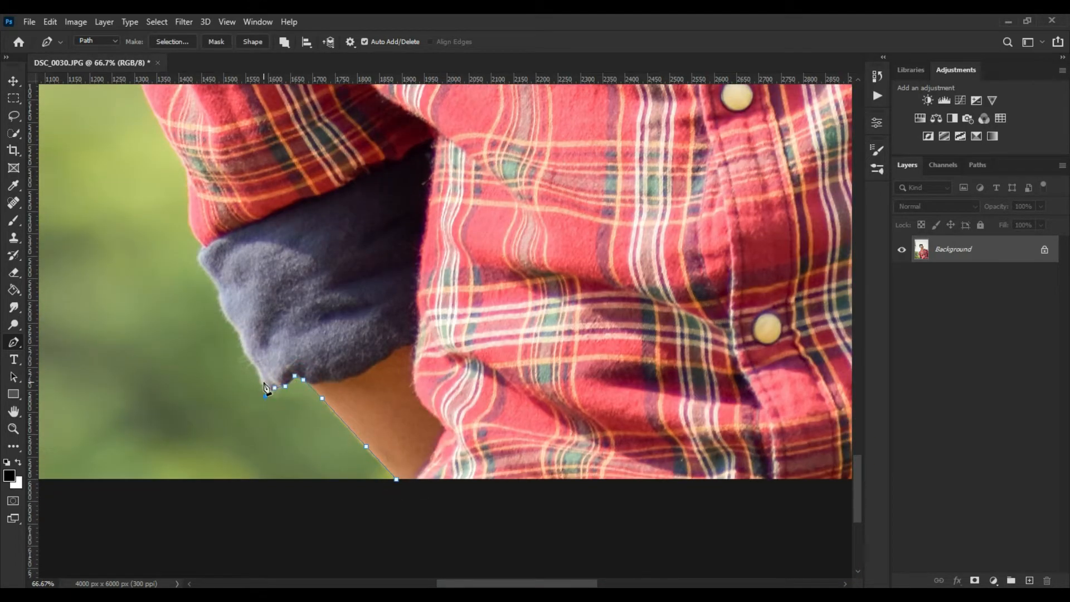
left_click(259, 370)
left_click(248, 355)
left_click(241, 335)
- Continue the path from the cuff up along the outer edge of the lower sleeve on the image's left side
left_click(189, 378)
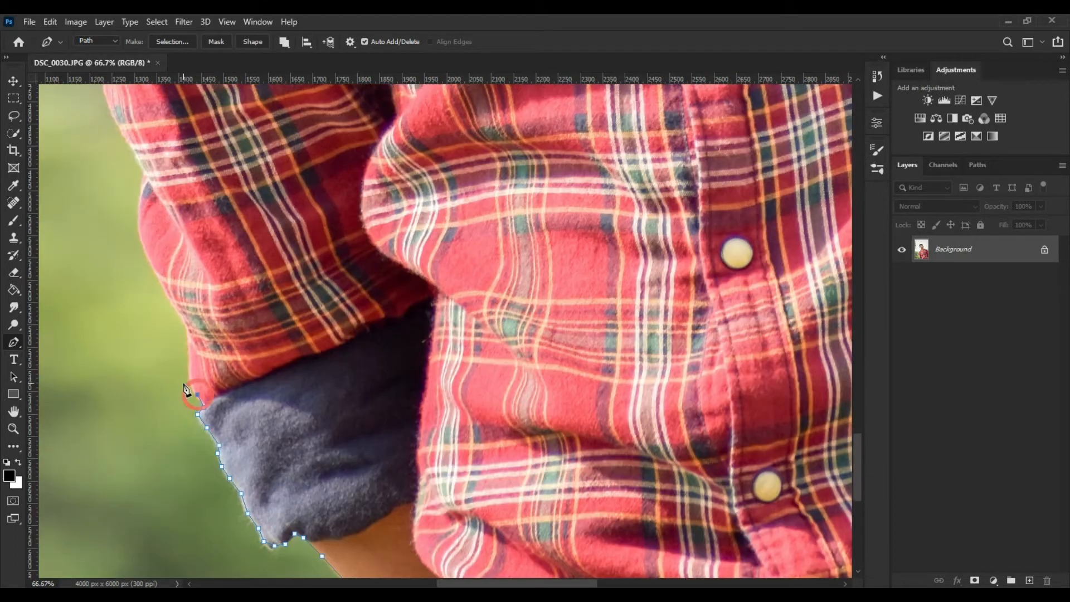
left_click(187, 343)
left_click(187, 327)
left_click(173, 306)
left_click(157, 272)
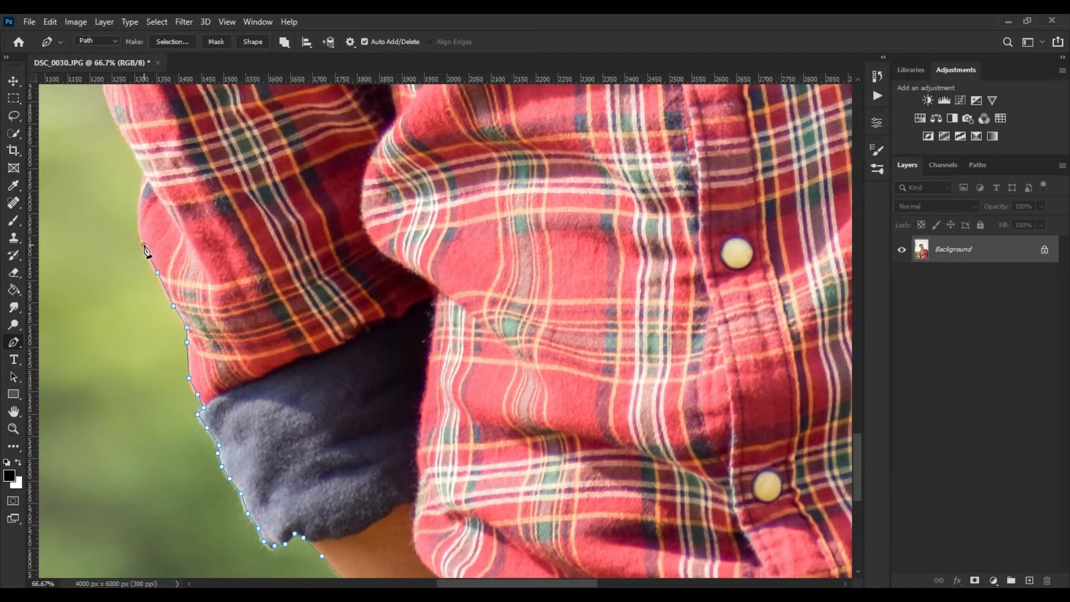
left_click(144, 245)
left_click(136, 217)
left_click(141, 187)
left_click(144, 173)
- Extend the path up the outer edge of the middle part of the same sleeve
scroll(145, 435, "up", 5)
left_click(123, 401)
left_click(101, 350)
left_click(85, 264)
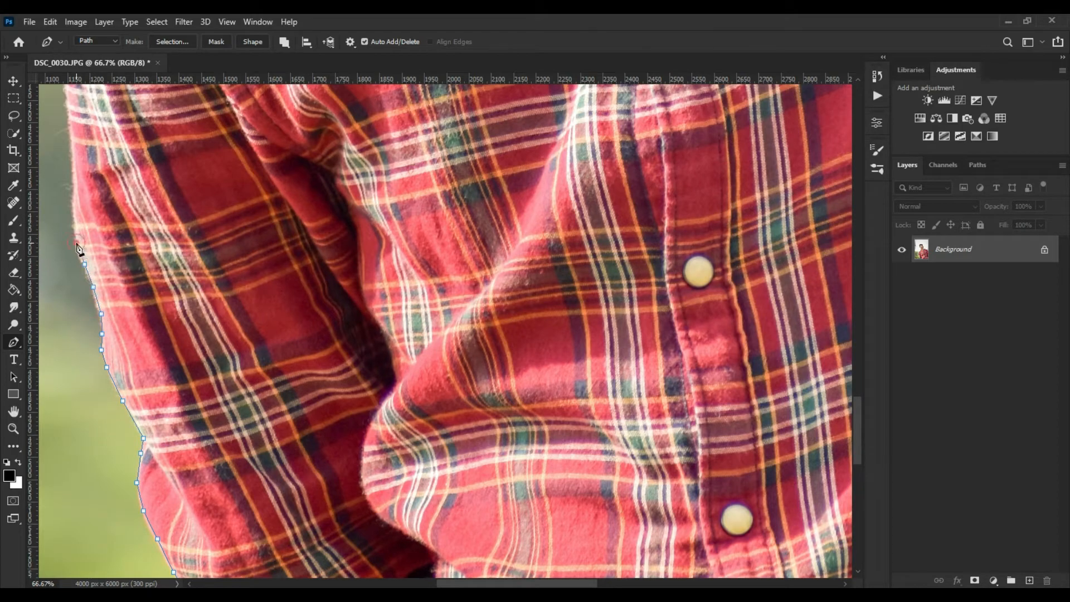
left_click(76, 242)
left_click(73, 212)
left_click(72, 153)
left_click(69, 111)
- Trace the upper sleeve's outer edge up to the corner of the shoulder
scroll(67, 295, "up", 4)
left_click(64, 289)
left_click(68, 189)
left_click(76, 139)
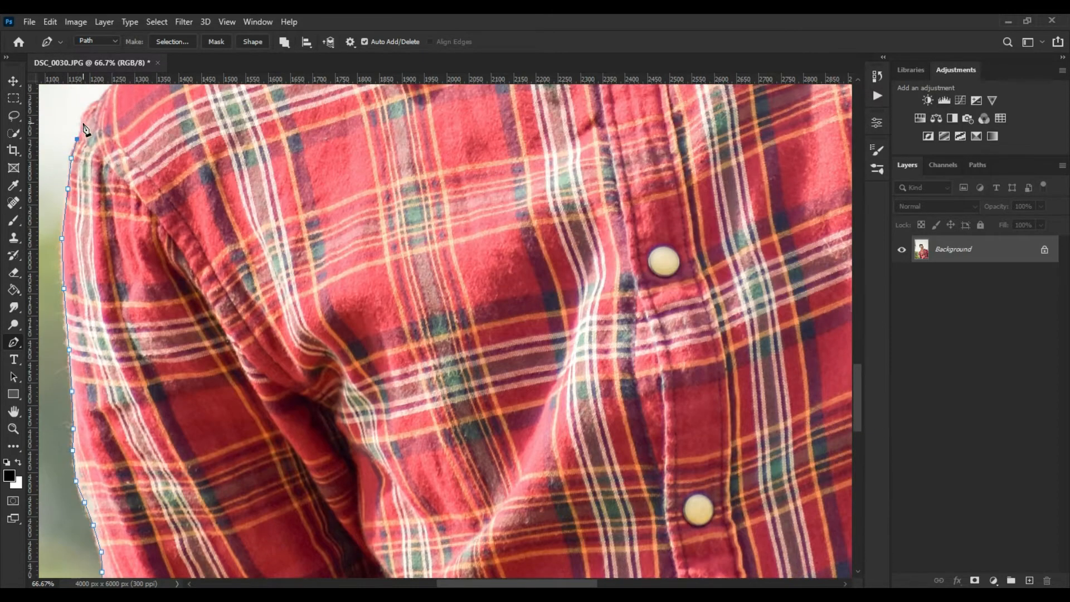
left_click(82, 126)
left_click(98, 103)
- Trace the path along the top of the shoulder to the base of the shirt collar
scroll(108, 92, "up", 4)
left_click(158, 282)
left_click(202, 239)
left_click(243, 209)
left_click(309, 153)
left_click(341, 123)
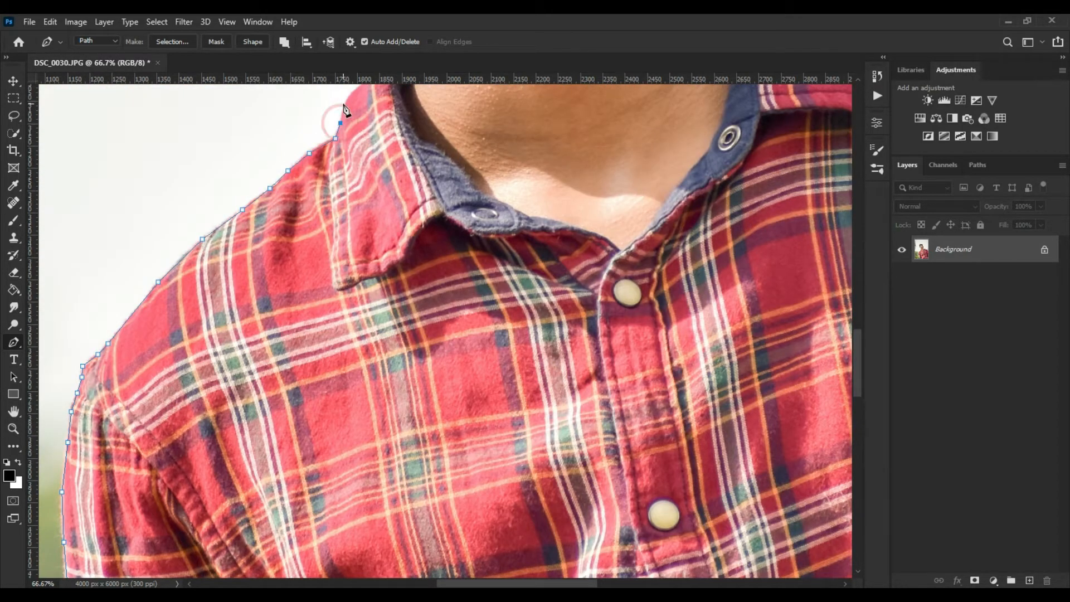
- Outline the collar's outer edge up to where it meets the neck
left_click(346, 101)
scroll(346, 103, "up", 5)
left_click(358, 375)
left_click(366, 363)
left_click(374, 331)
left_click(387, 309)
left_click(403, 299)
- Trace the path up the neck and jaw and around the ear on the image's left side
left_click(401, 278)
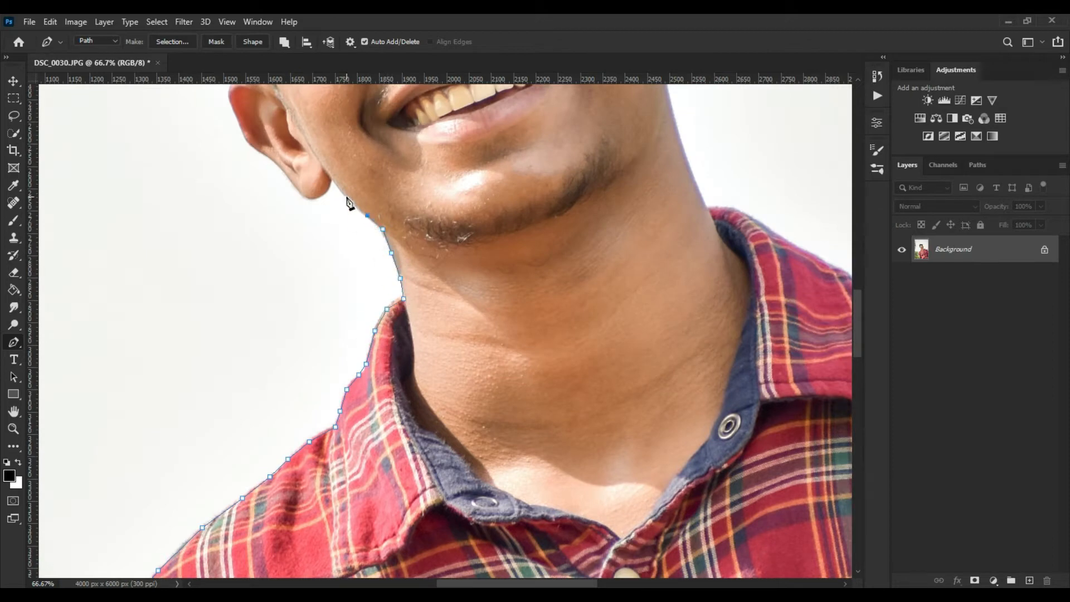
left_click(346, 197)
left_click(331, 176)
left_click(320, 197)
left_click(306, 198)
left_click(294, 185)
left_click(266, 155)
left_click(248, 141)
left_click(228, 91)
- Trace the side hair above the ear, routing the path loosely around the protruding stray strands
scroll(333, 283, "up", 4)
left_click(193, 281)
left_click(165, 228)
left_click(150, 180)
left_click(79, 204)
left_click(130, 154)
left_click(103, 123)
- Carry the path loosely around the outside of the top hair and down to the opposite ear
scroll(103, 114, "up", 5)
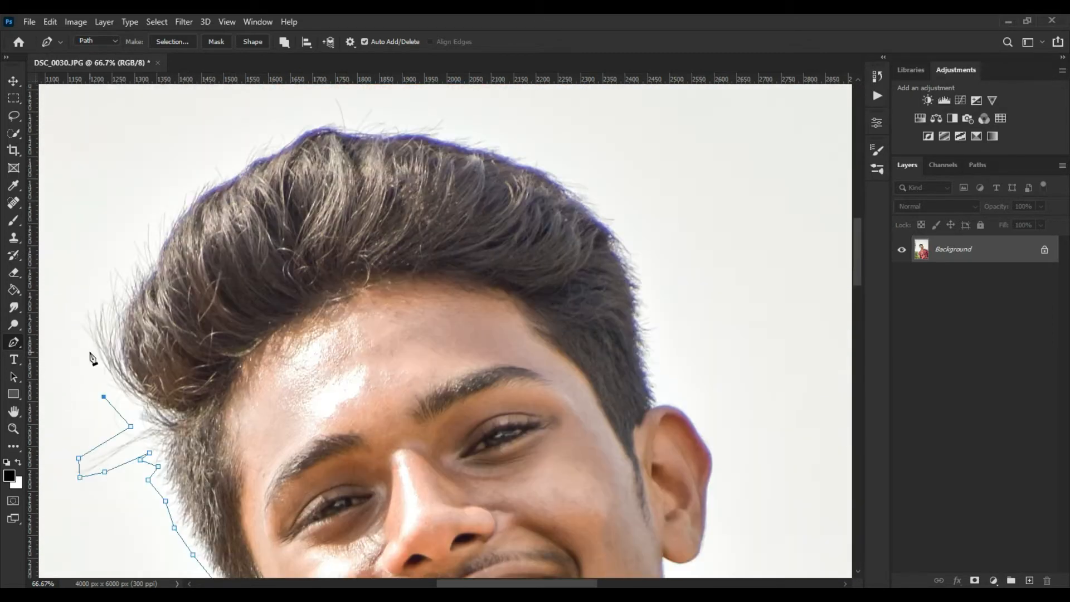
left_click(80, 314)
left_click(158, 214)
left_click(299, 129)
left_click(488, 132)
left_click(639, 260)
left_click(659, 396)
- Outline the outer edge of the ear on the image's right side down to the earlobe
left_click(696, 430)
left_click(711, 461)
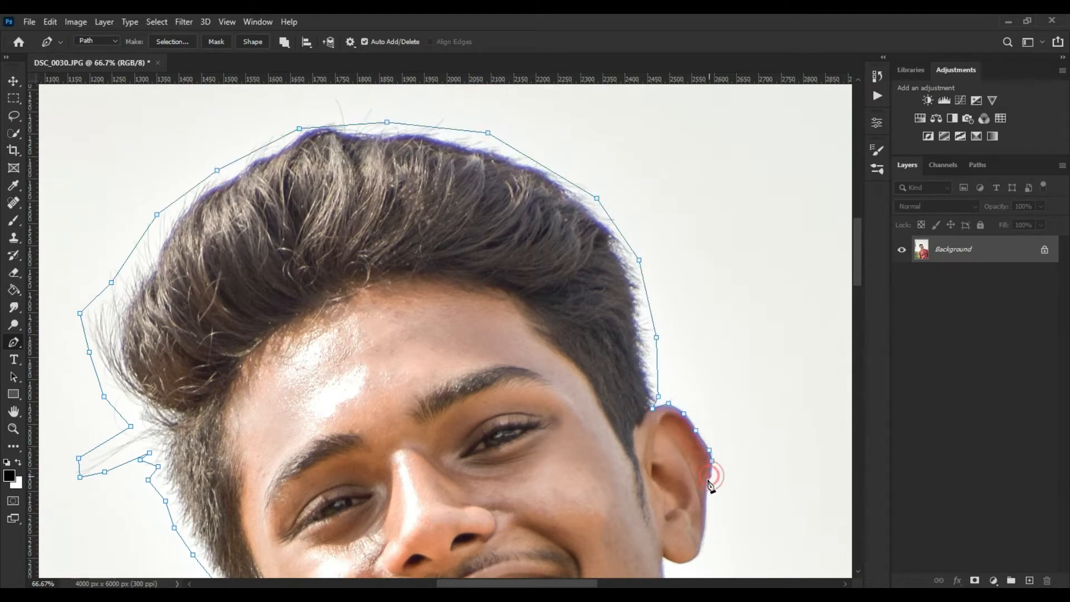
left_click(705, 491)
left_click(701, 534)
left_click(691, 560)
left_click(664, 564)
- Trace the path down the jaw and neck below the earlobe and onto the upper edge of the collar
scroll(663, 565, "down", 4)
left_click(667, 326)
left_click(682, 380)
left_click(721, 446)
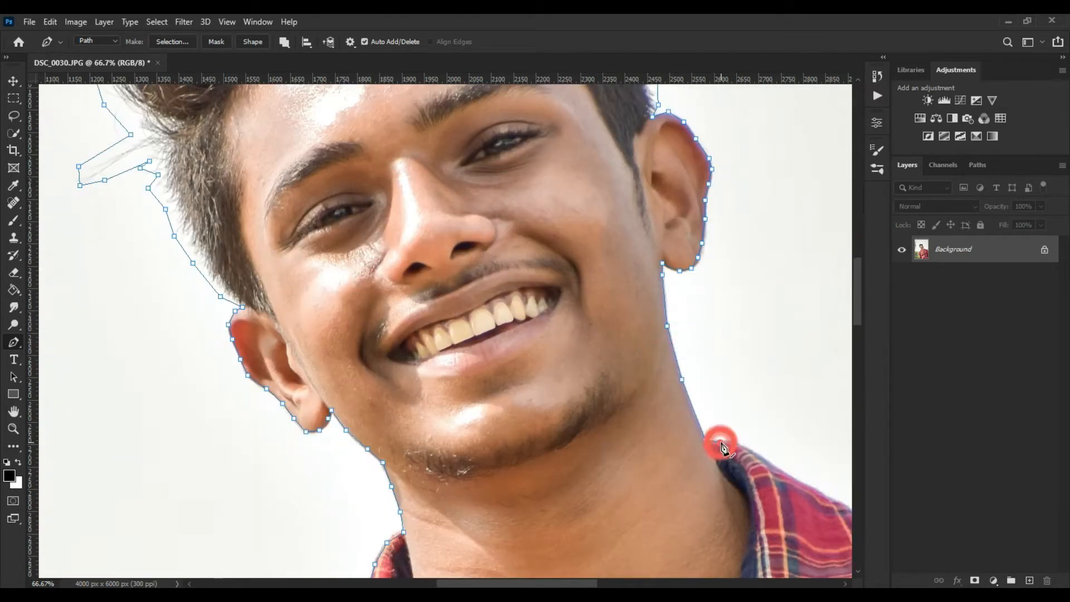
left_click(771, 463)
left_click(812, 489)
- Continue the path past the collar tip and along the inner part of the shoulder
scroll(812, 489, "right", 5)
left_click(524, 506)
left_click(553, 511)
left_click(573, 511)
left_click(607, 529)
left_click(636, 536)
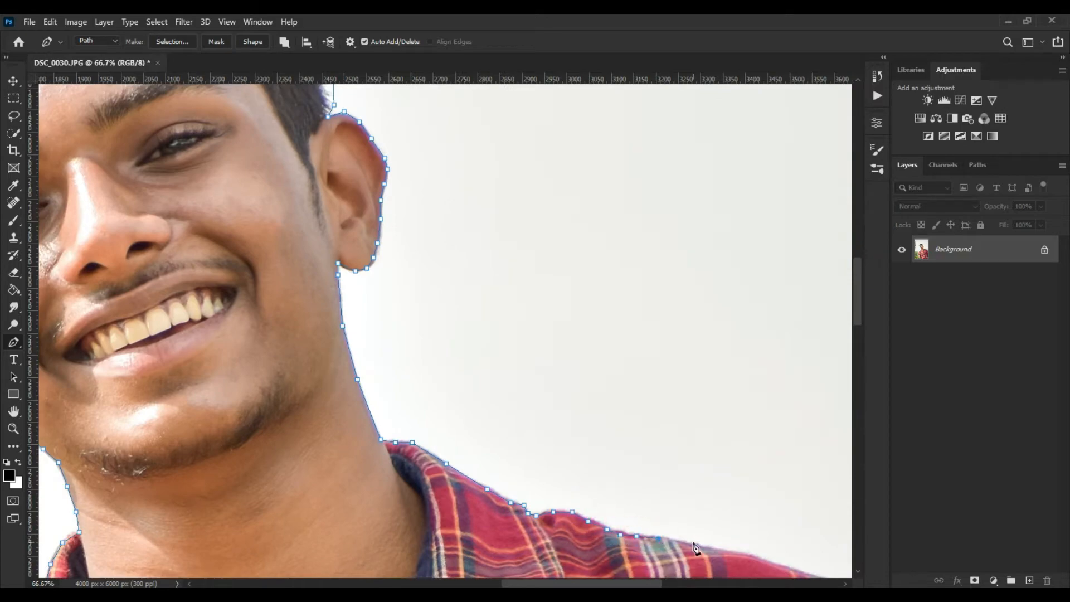
- Trace the rest of the shoulder and the outer edge of the upper sleeve toward the photo's right edge
scroll(696, 549, "down", 3)
scroll(465, 311, "right", 4)
left_click(517, 320)
left_click(557, 334)
left_click(660, 392)
left_click(692, 441)
left_click(707, 485)
left_click(730, 535)
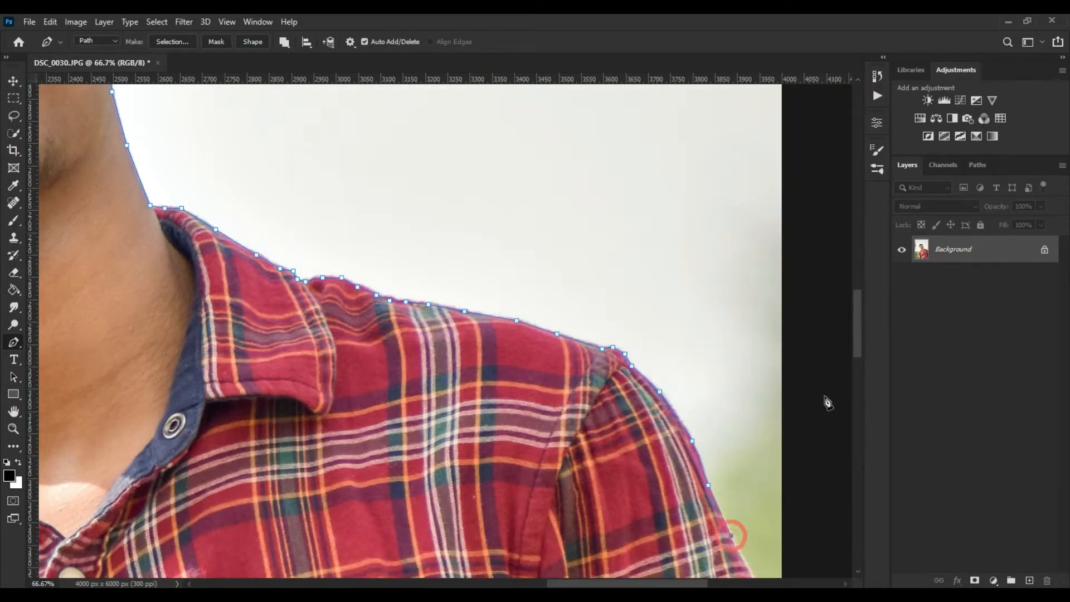
- Run the path outside the photo's right edge, then trace the visible forearm and shirt side around the green background gap
scroll(828, 403, "down", 7)
left_click(795, 323)
left_click(779, 337)
left_click(767, 366)
left_click(754, 411)
left_click(742, 444)
left_click(763, 494)
left_click(773, 526)
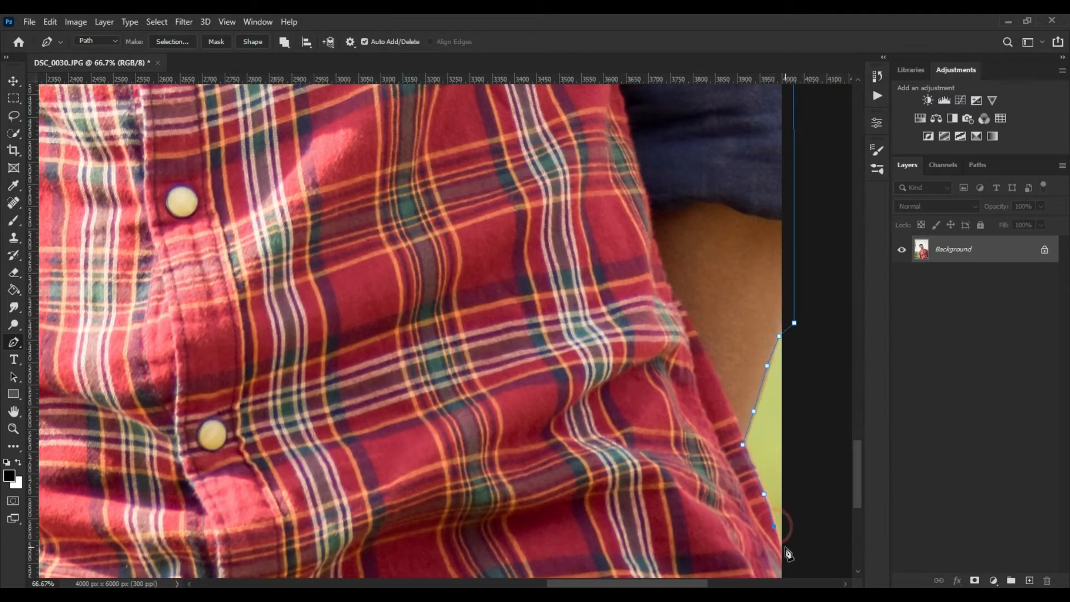
- Route the path below the photo's bottom edge and close it at the starting anchor by the forearm
scroll(788, 554, "down", 3)
left_click(820, 489)
left_click(568, 499)
scroll(535, 501, "left", 12)
left_click(495, 484)
left_click(532, 436)
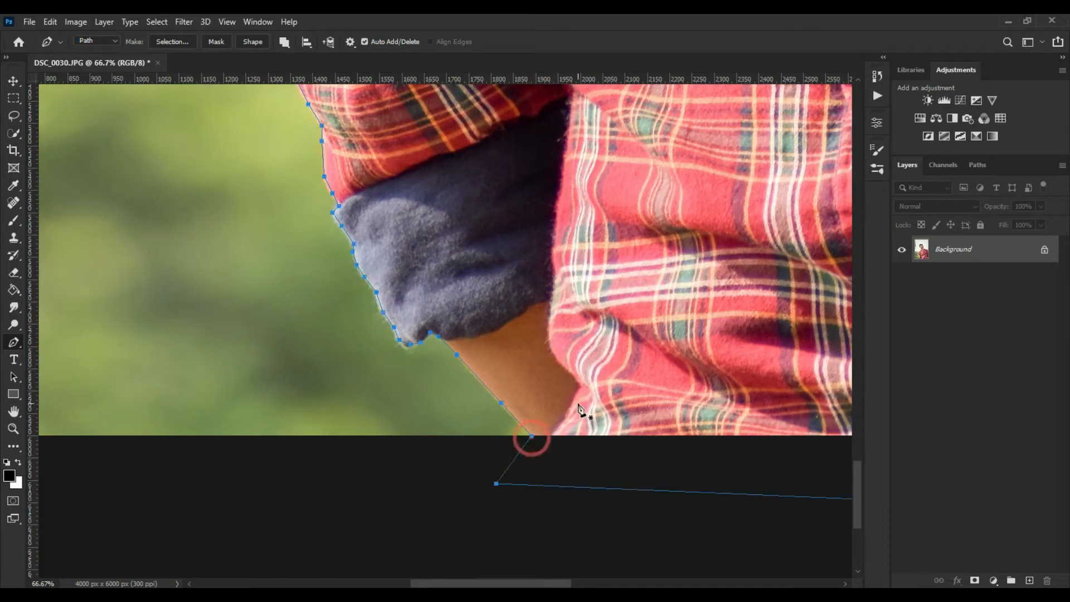
- Convert the closed path into a new anti-aliased selection with a feather radius of 0 pixels
right_click(580, 410)
left_click(658, 163)
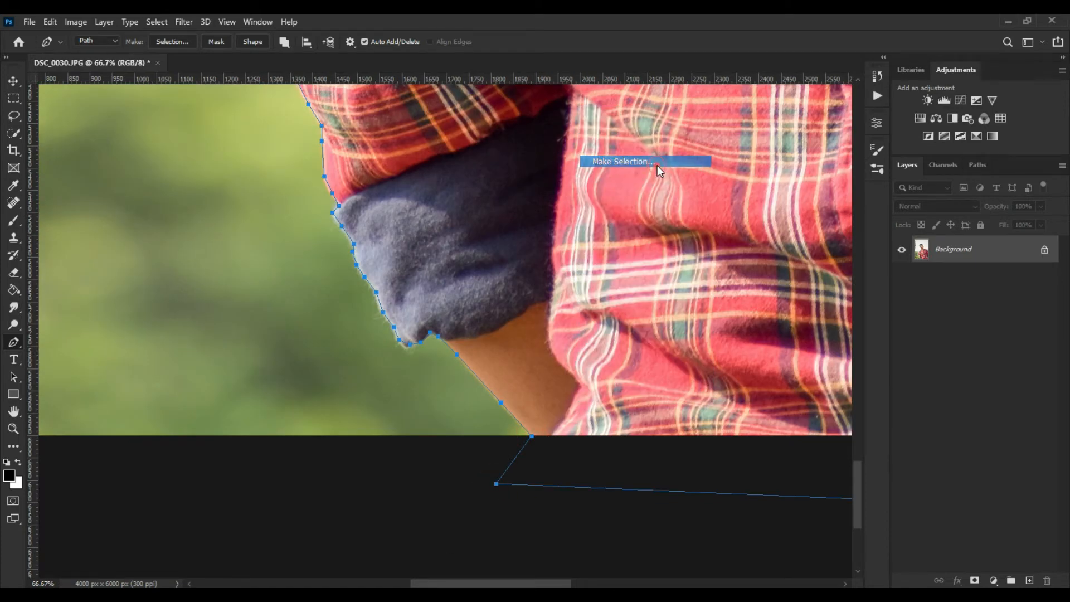
key("ctrl+minus")
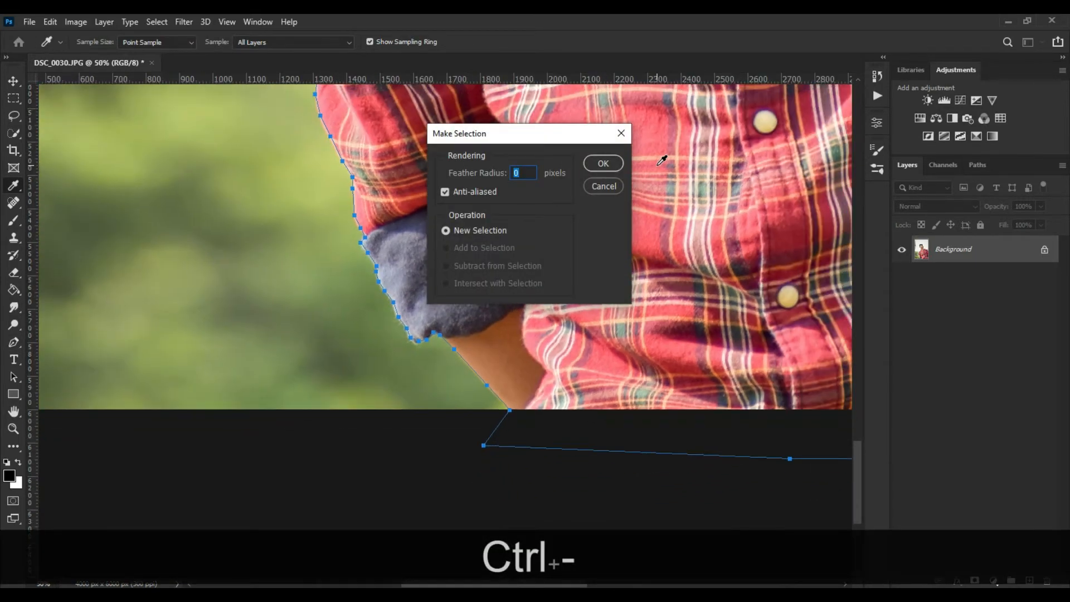
key("ctrl+minus")
key("ctrl+minus")
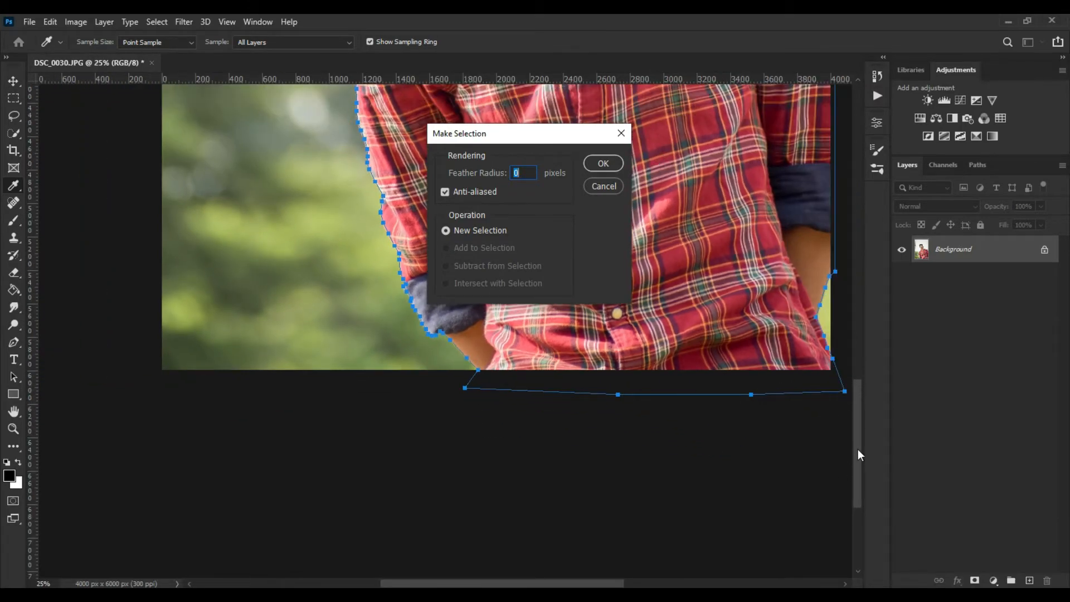
left_click_drag(858, 449, 862, 390)
key("ctrl+minus")
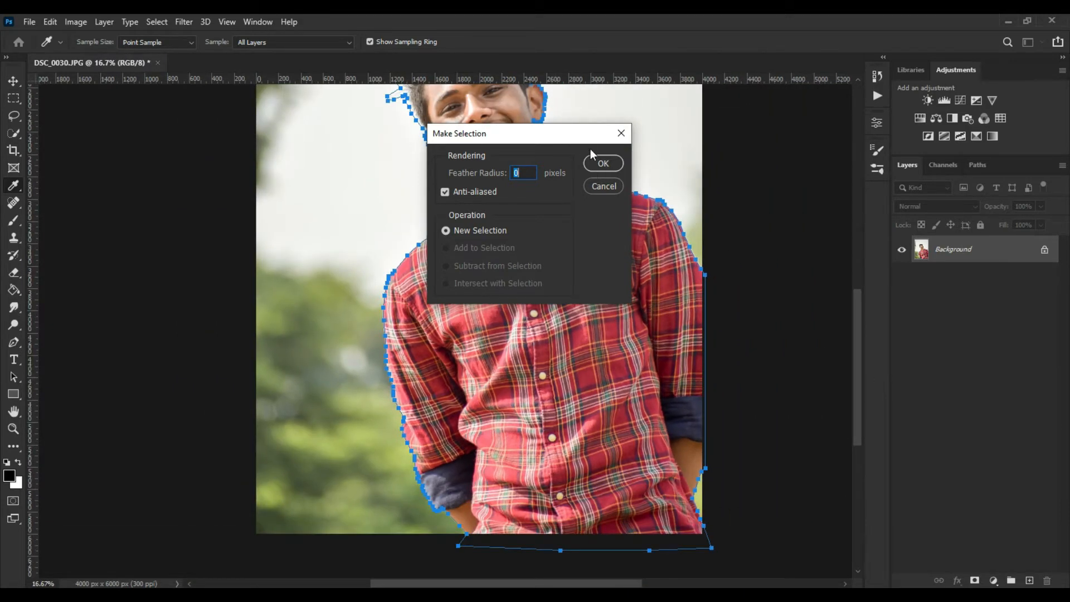
left_click(597, 168)
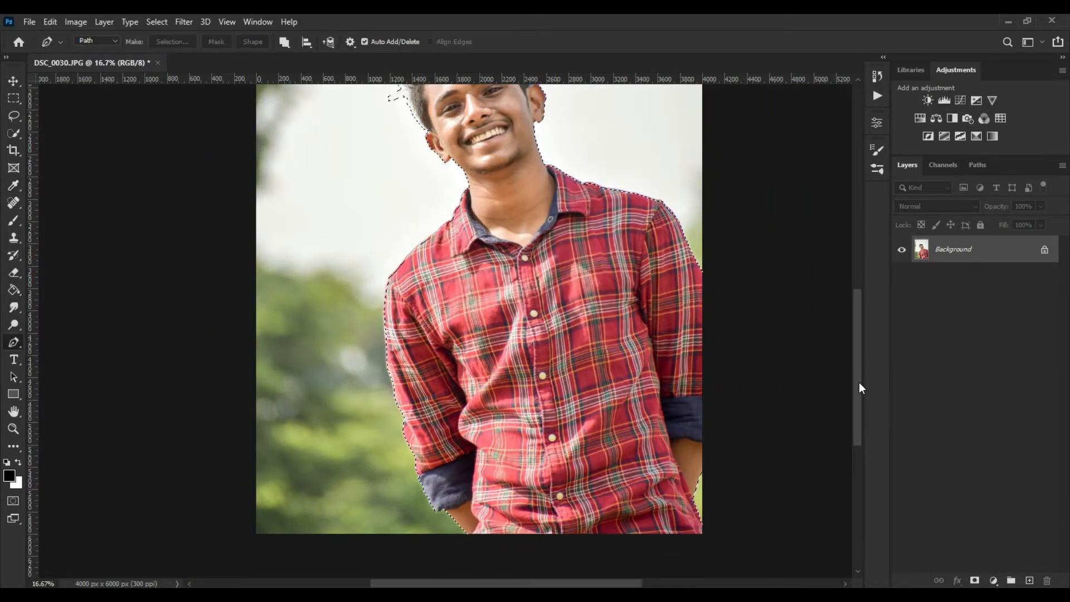
- Add a layer mask from the selection to hide the background around the man
left_click_drag(858, 381, 858, 363)
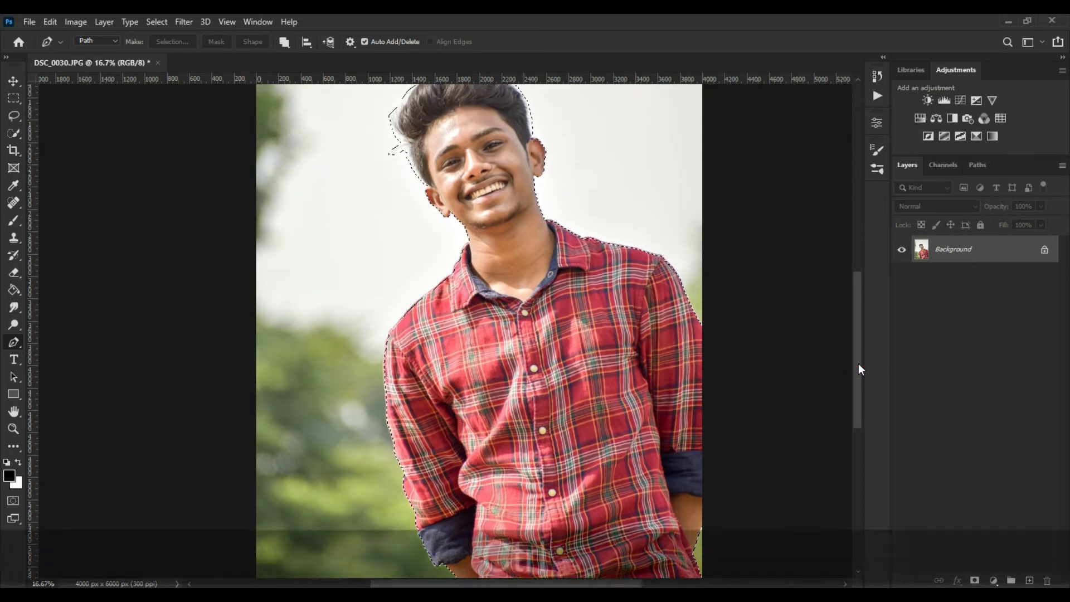
key("ctrl+minus")
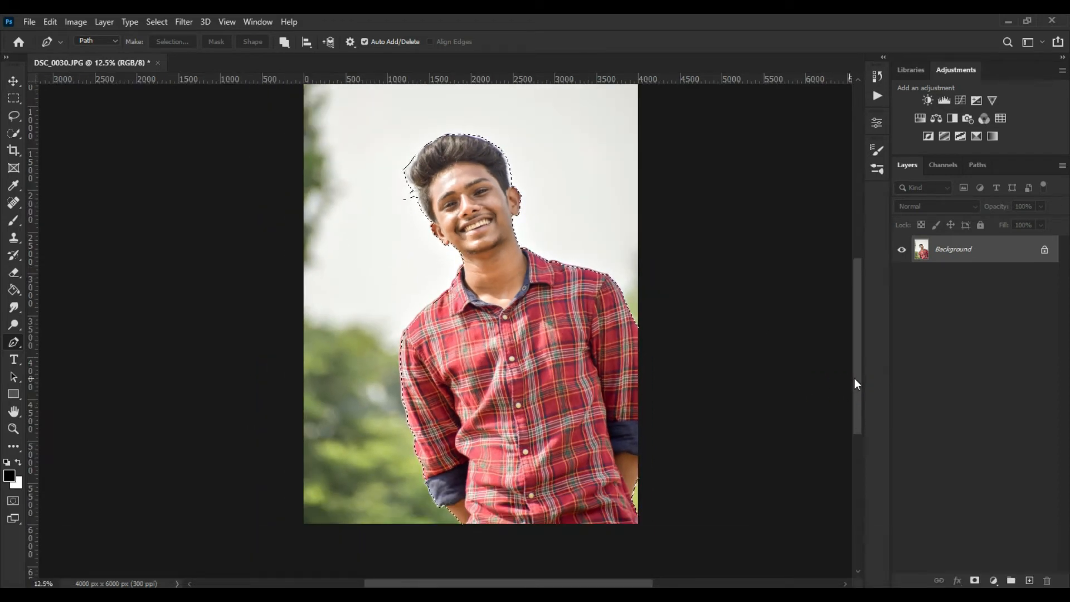
left_click_drag(855, 378, 855, 363)
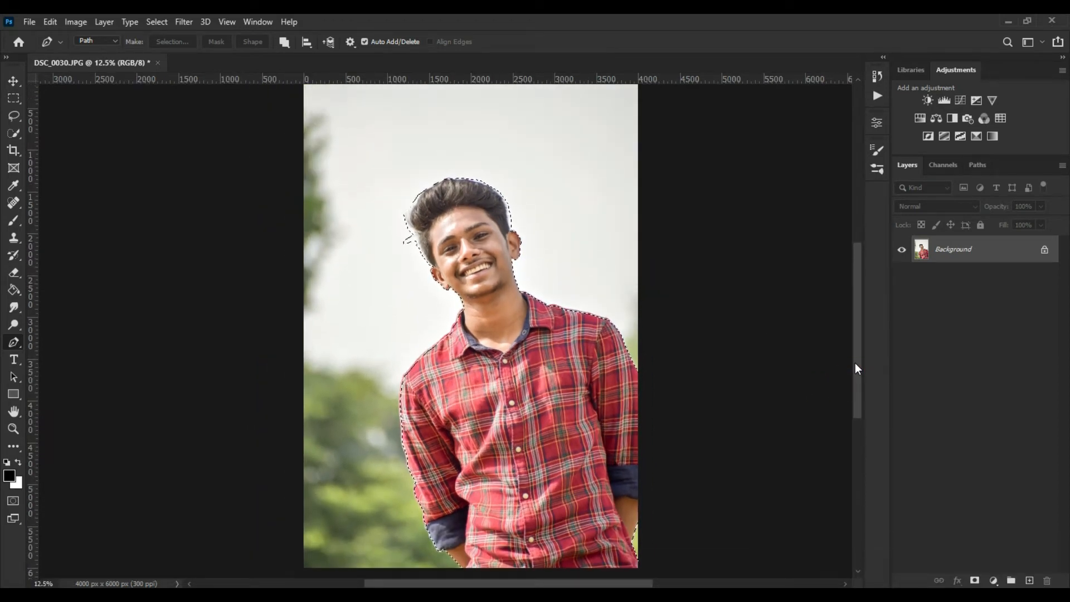
left_click(974, 580)
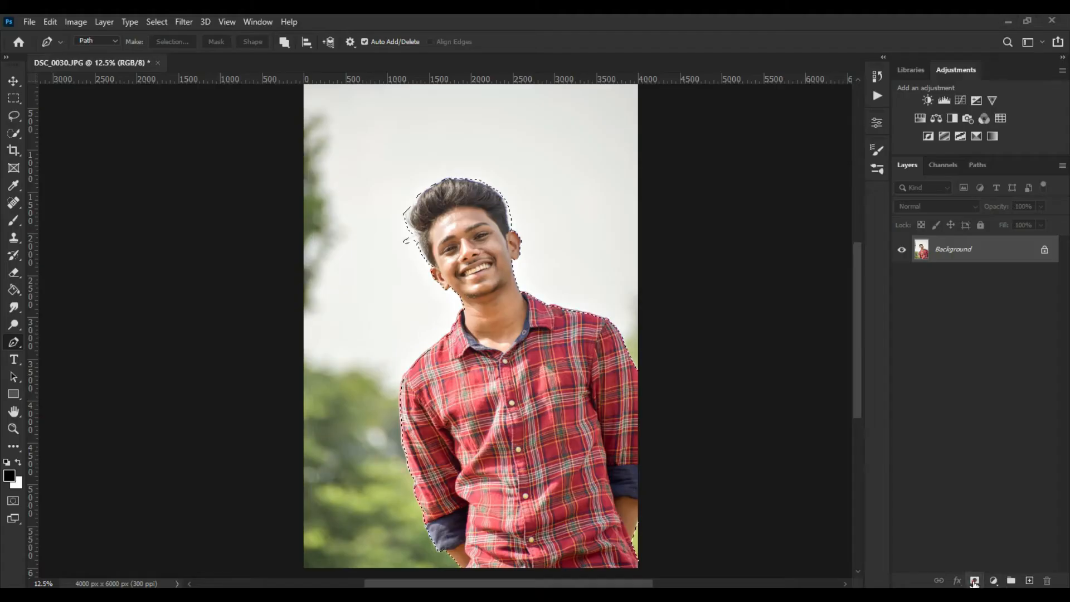
left_click(974, 580)
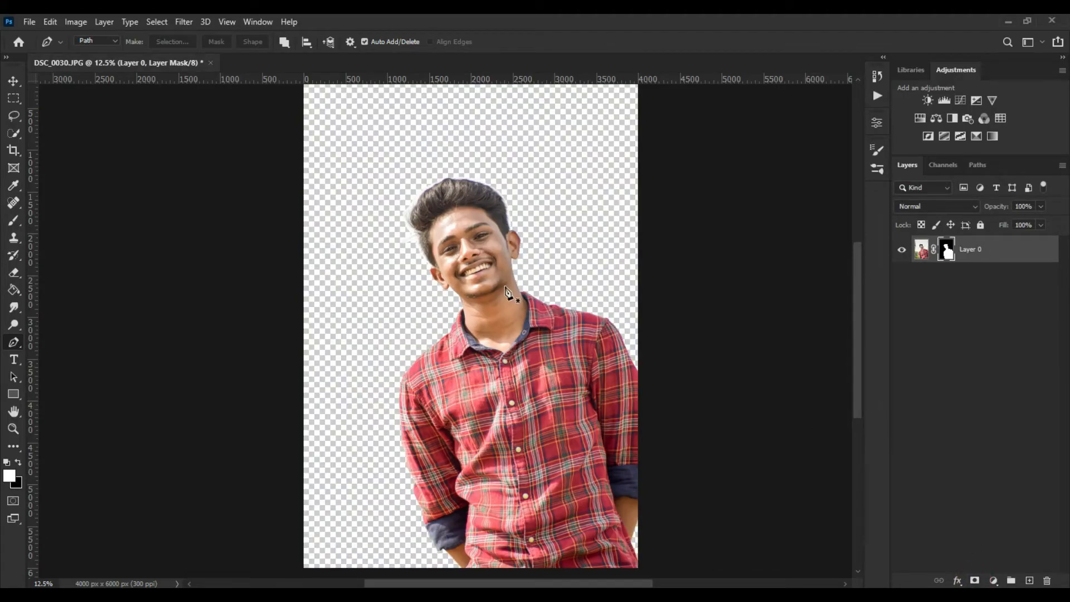
- Add a black (000000) Solid Color fill layer and place it beneath the masked portrait layer
left_click(17, 81)
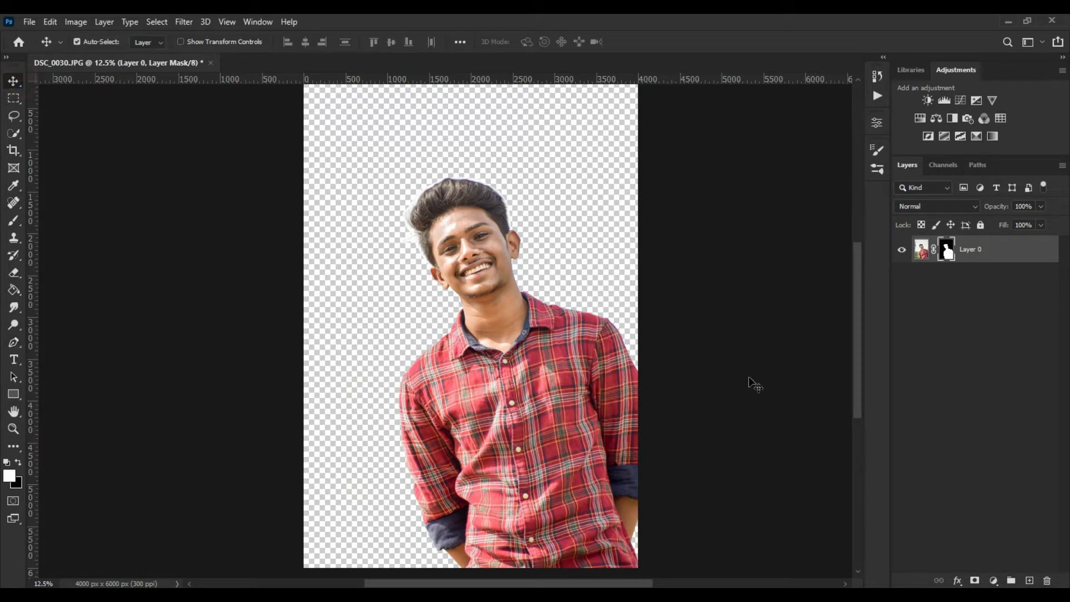
left_click(994, 580)
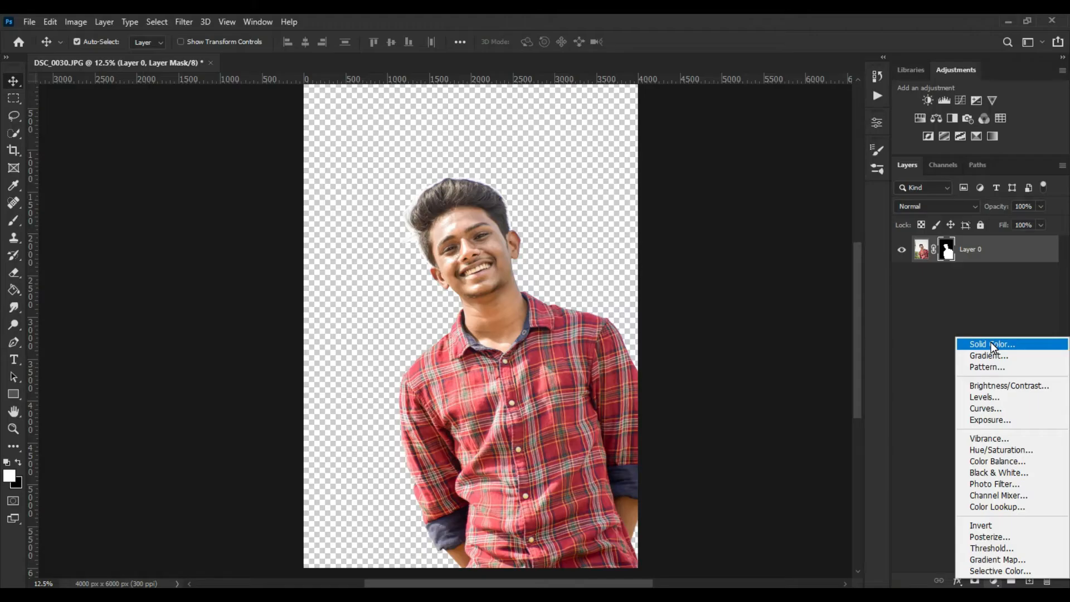
left_click(991, 343)
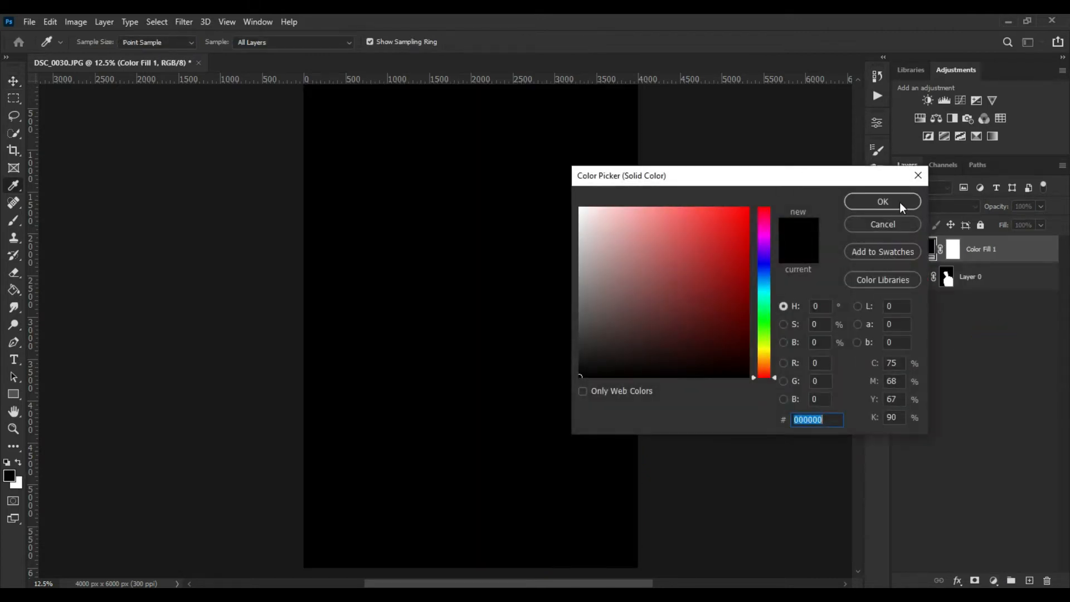
left_click(899, 202)
left_click_drag(1013, 255, 1014, 301)
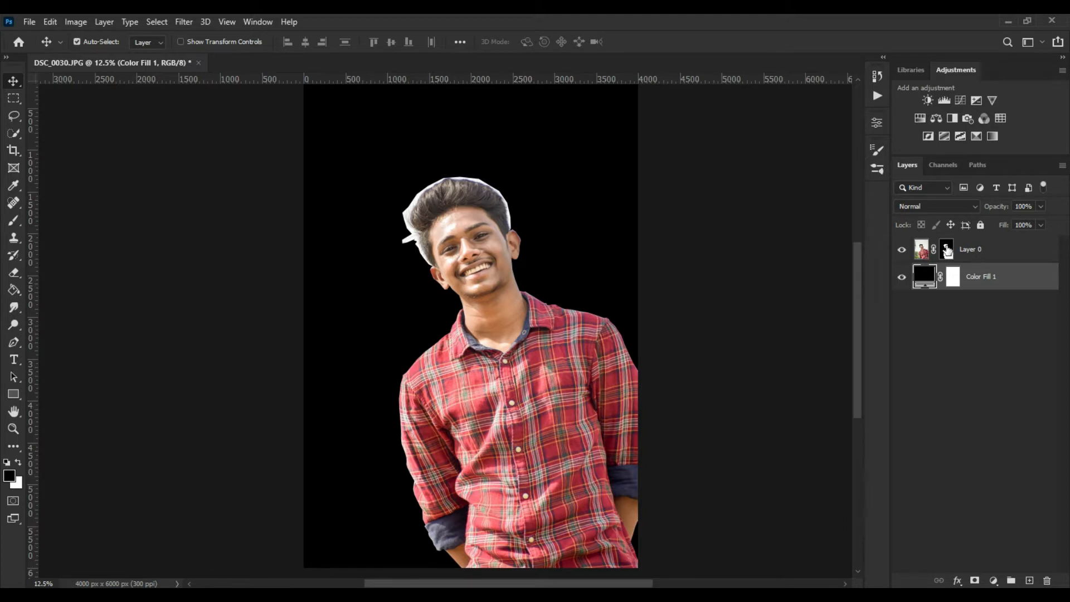
- Open the portrait layer's mask in Select and Mask
left_click(947, 249)
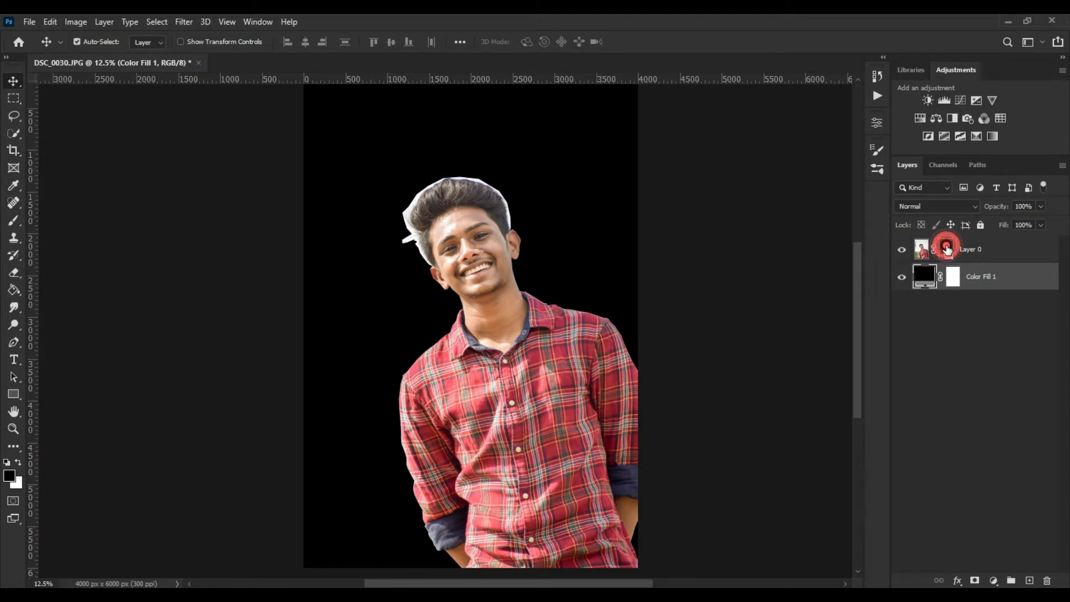
right_click(946, 246)
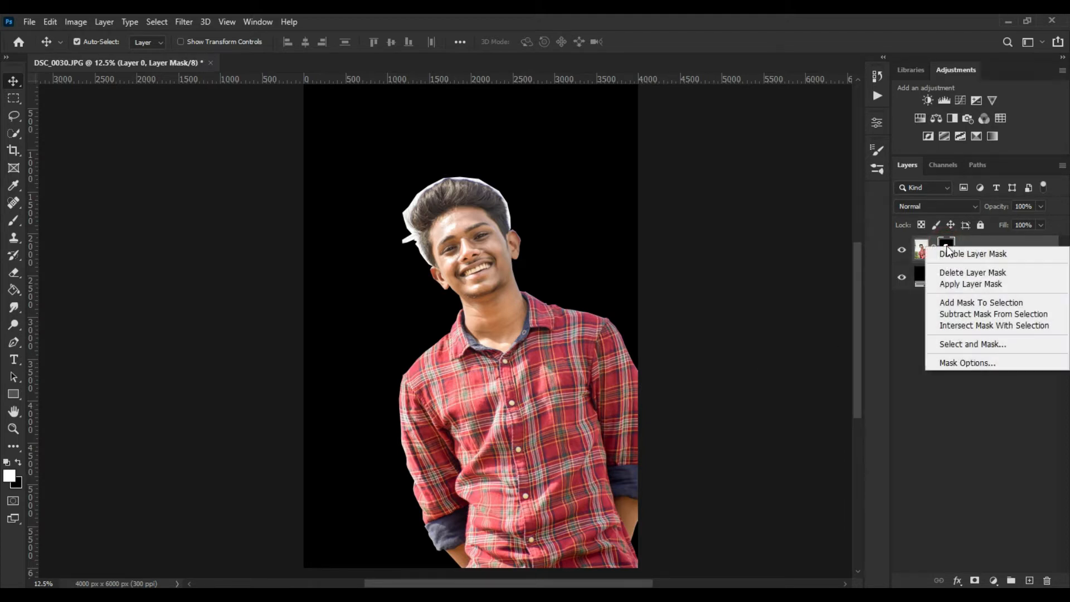
left_click(972, 344)
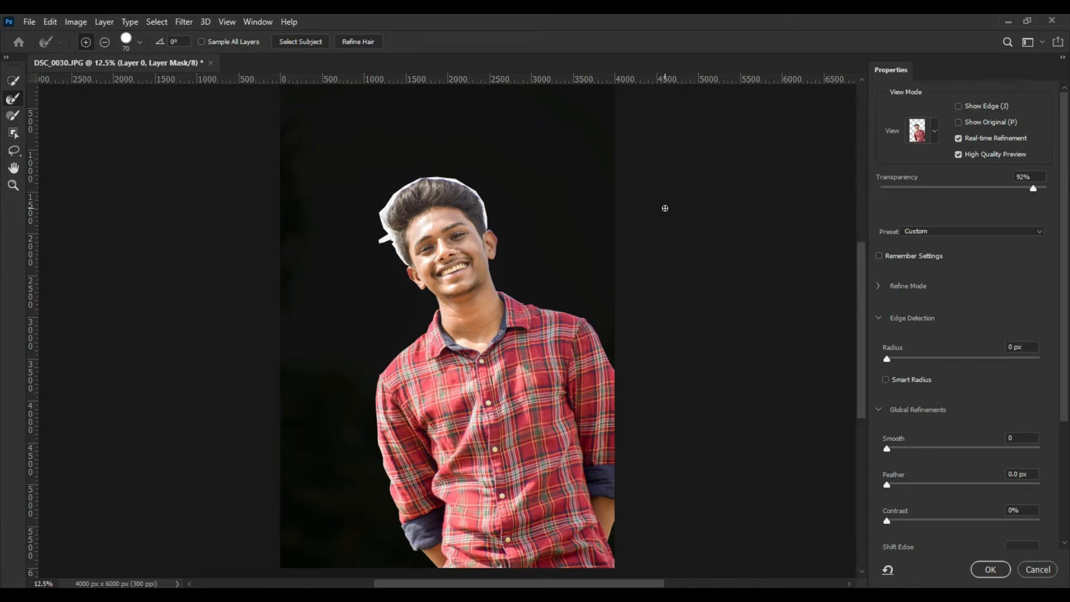
- Set the edge detection radius to 9 px and paint over the white fringe around the hair, reducing the Refine Edge Brush to 45
left_click(934, 359)
left_click_drag(935, 360, 946, 362)
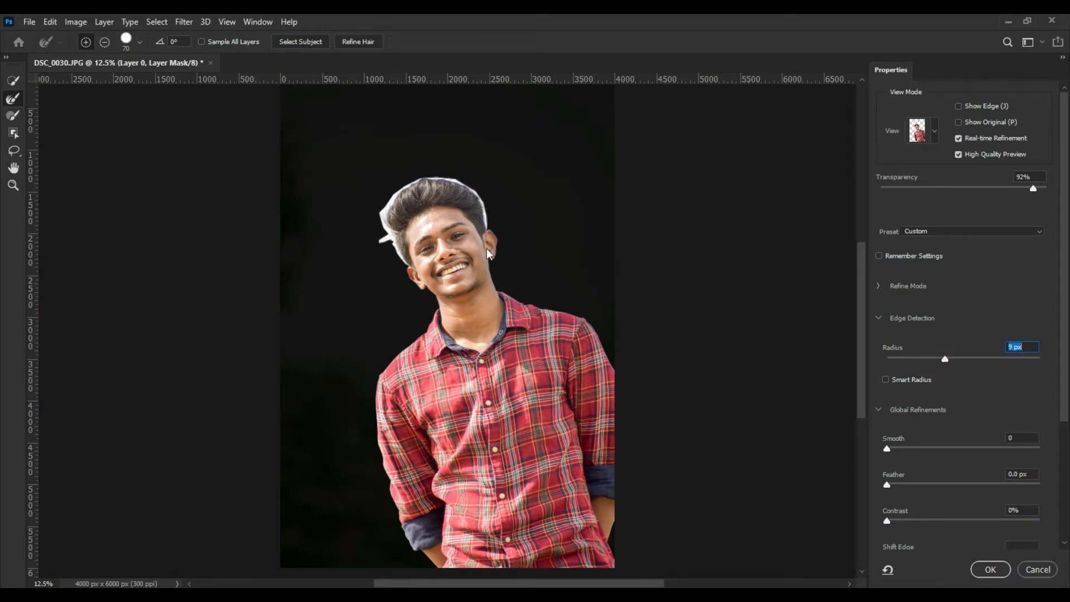
key("ctrl+equal")
key("ctrl+equal")
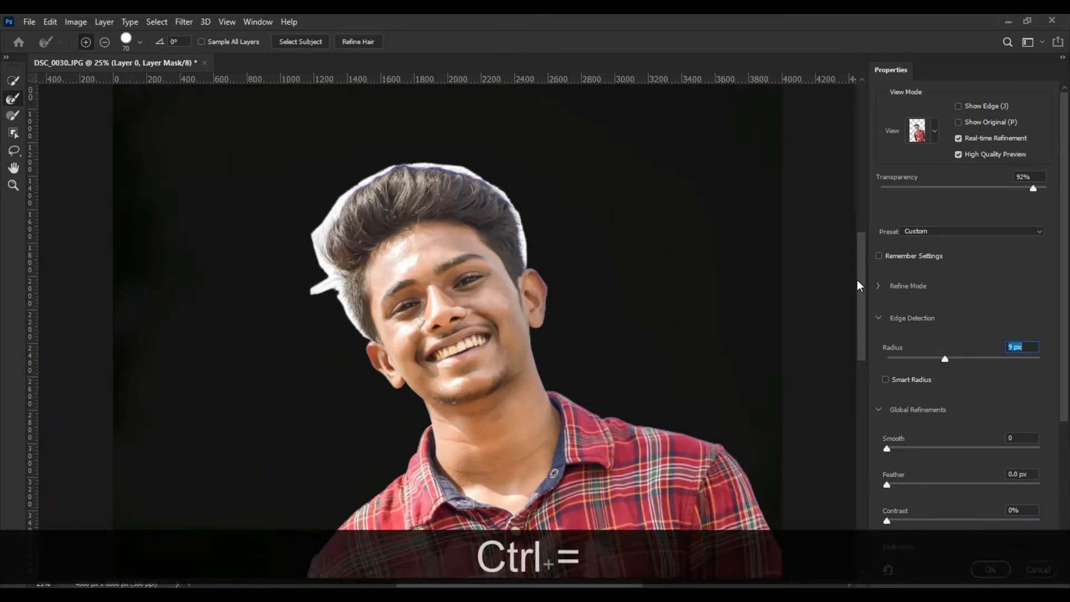
mouse_move(526, 263)
left_mouse_down()
mouse_move(504, 197)
mouse_move(442, 166)
mouse_move(393, 164)
mouse_move(315, 233)
mouse_move(337, 288)
mouse_move(323, 245)
mouse_move(319, 287)
mouse_move(357, 330)
mouse_move(336, 268)
left_mouse_up()
key("bracketleft")
key("bracketleft")
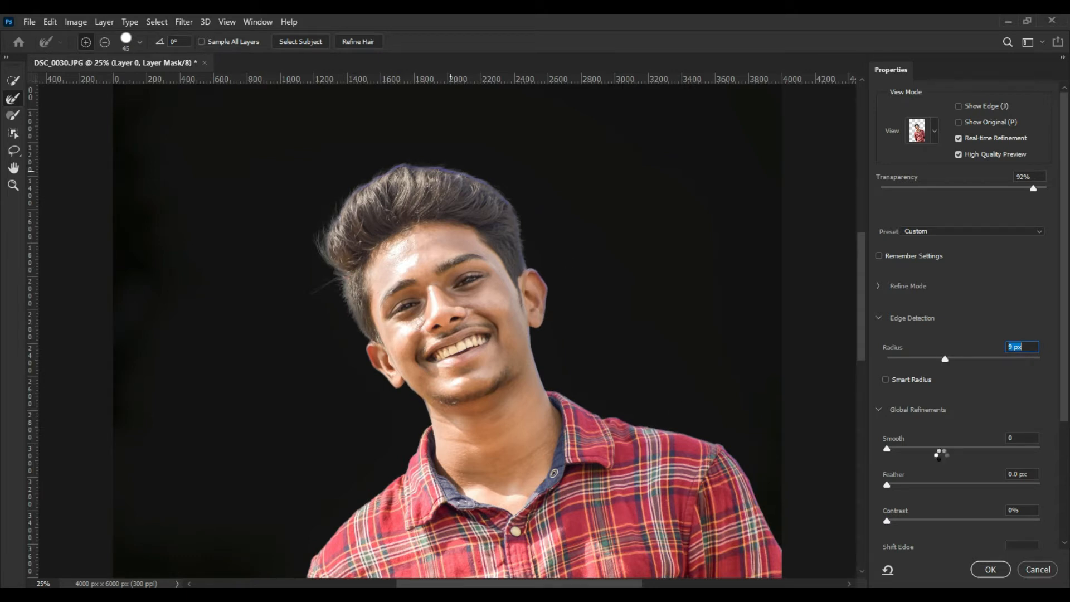
- Decontaminate the edge colors by 66% and output the refined cutout to a new layer with a layer mask
scroll(941, 455, "down", 5)
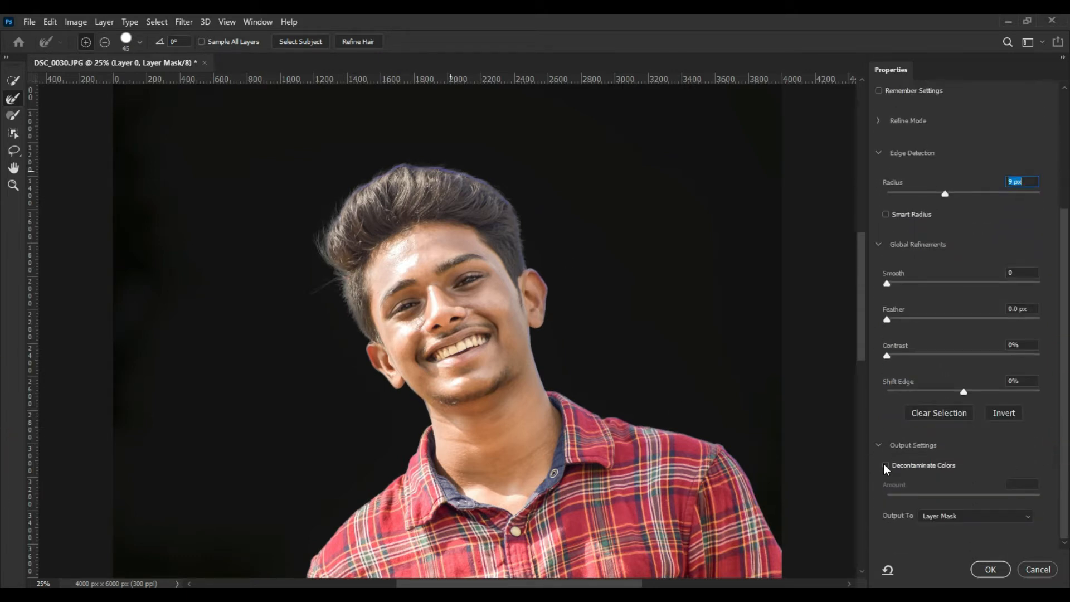
left_click(886, 466)
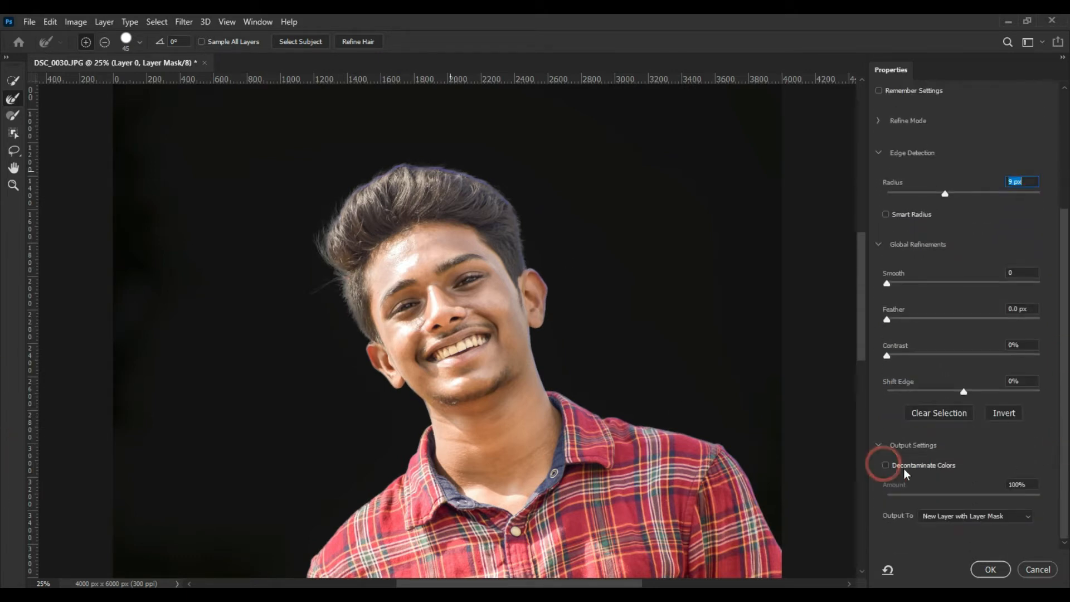
left_click(1001, 496)
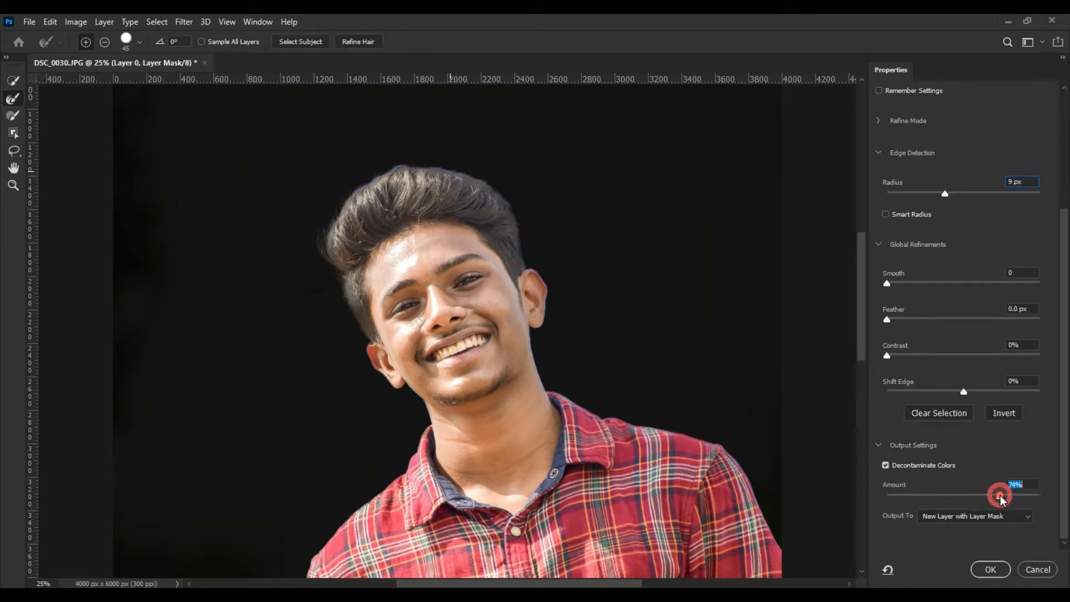
left_click_drag(1000, 496, 988, 496)
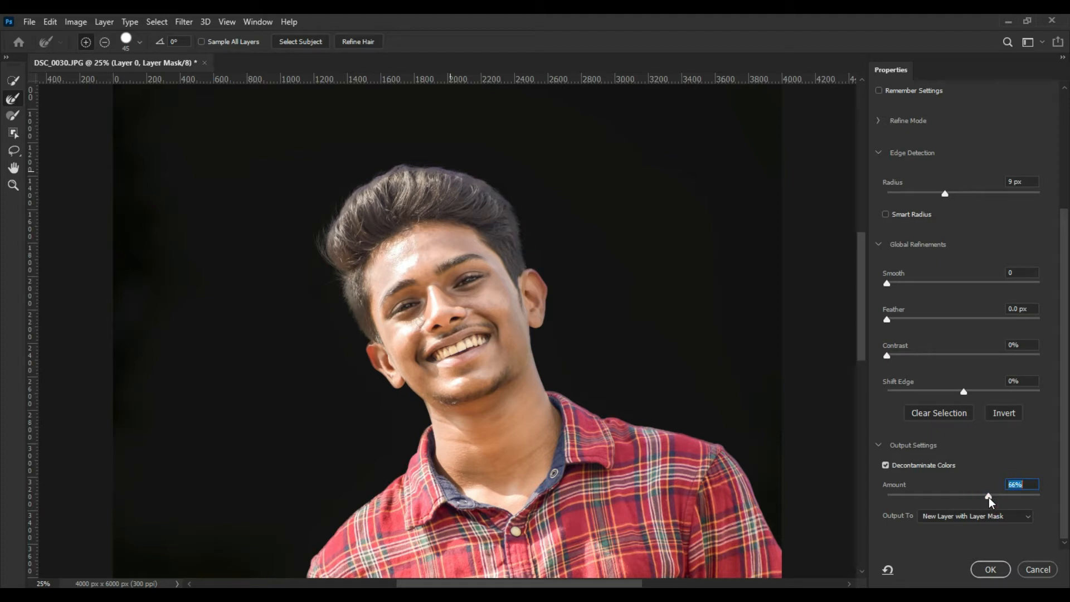
left_click(997, 569)
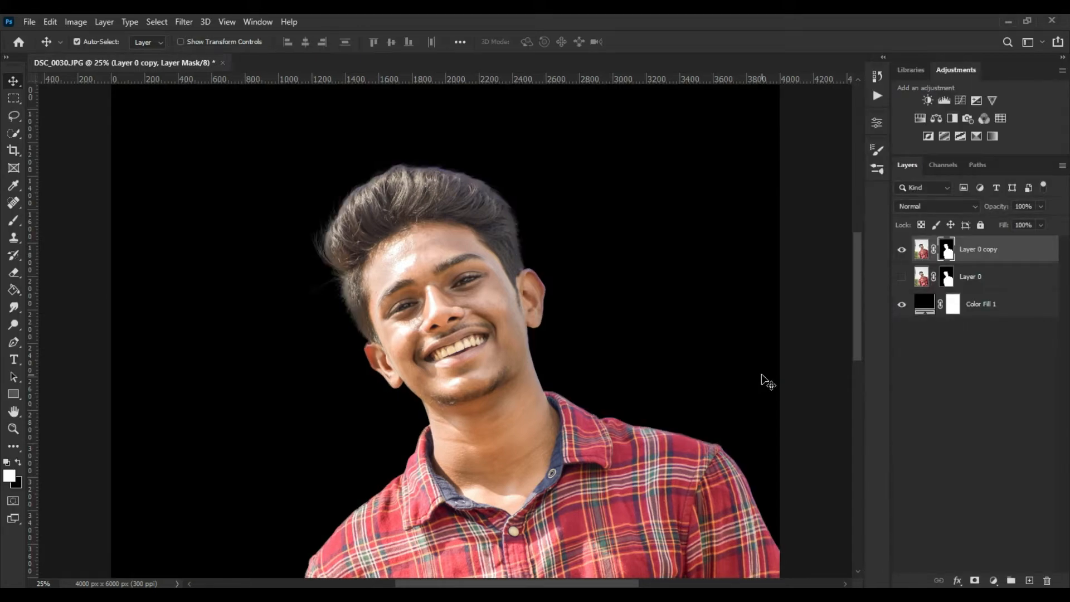
- Compare the refined cutout with the original masked layer and the black fill by toggling the visibility of the lower layers
key("ctrl+minus")
key("ctrl+minus")
key("ctrl+minus")
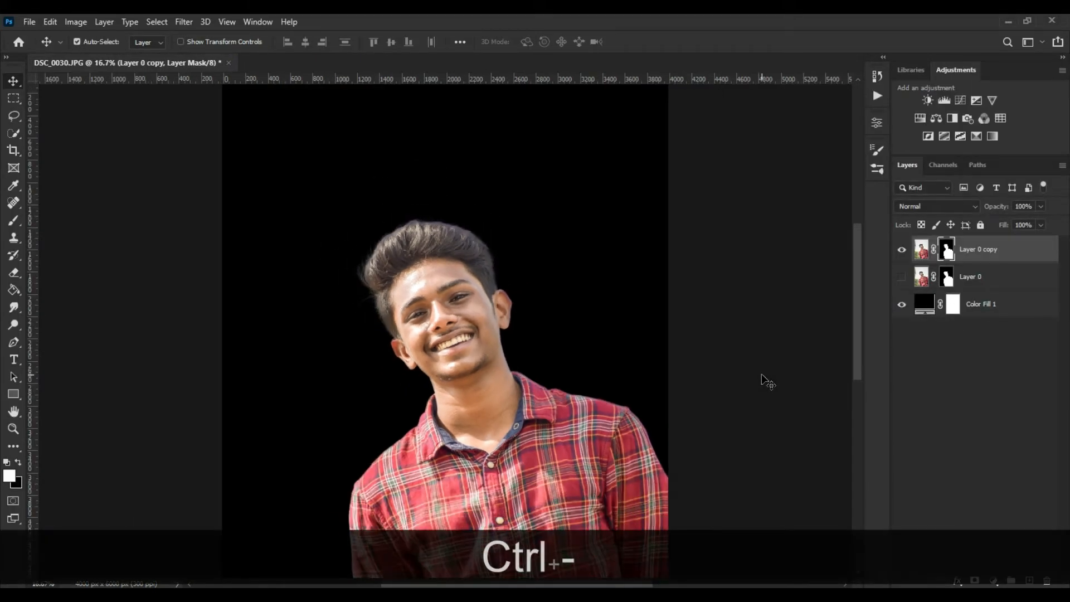
key("ctrl+minus")
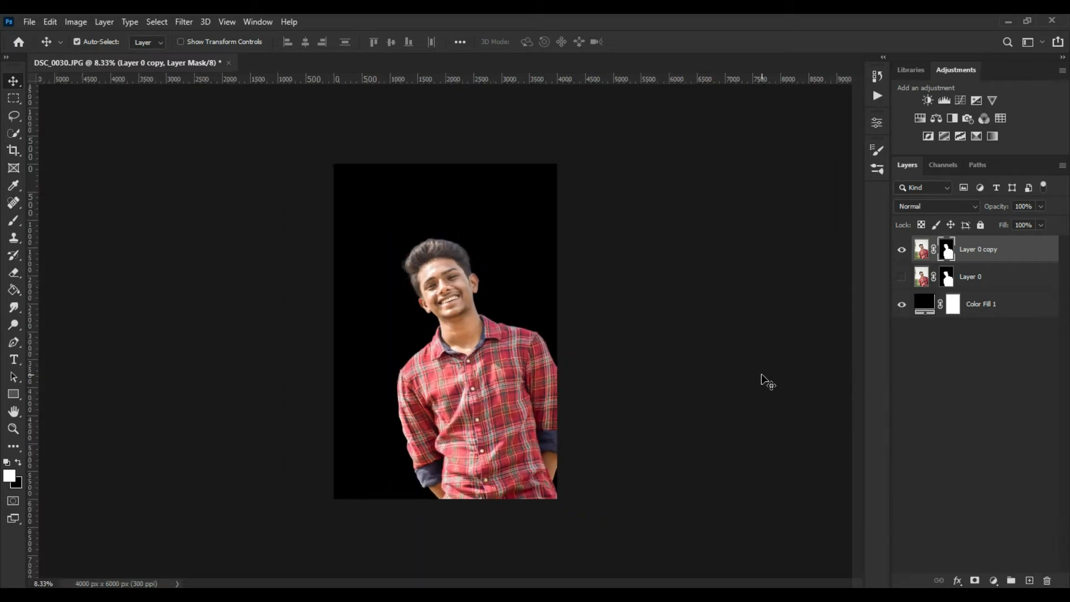
left_click(902, 277)
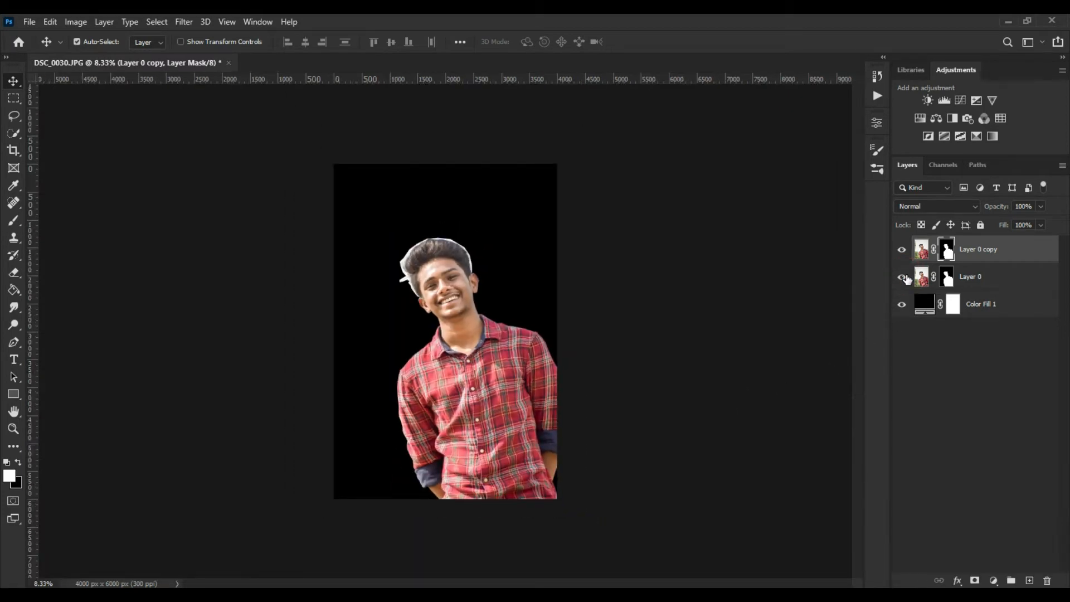
key("ctrl+equal")
left_click(902, 277)
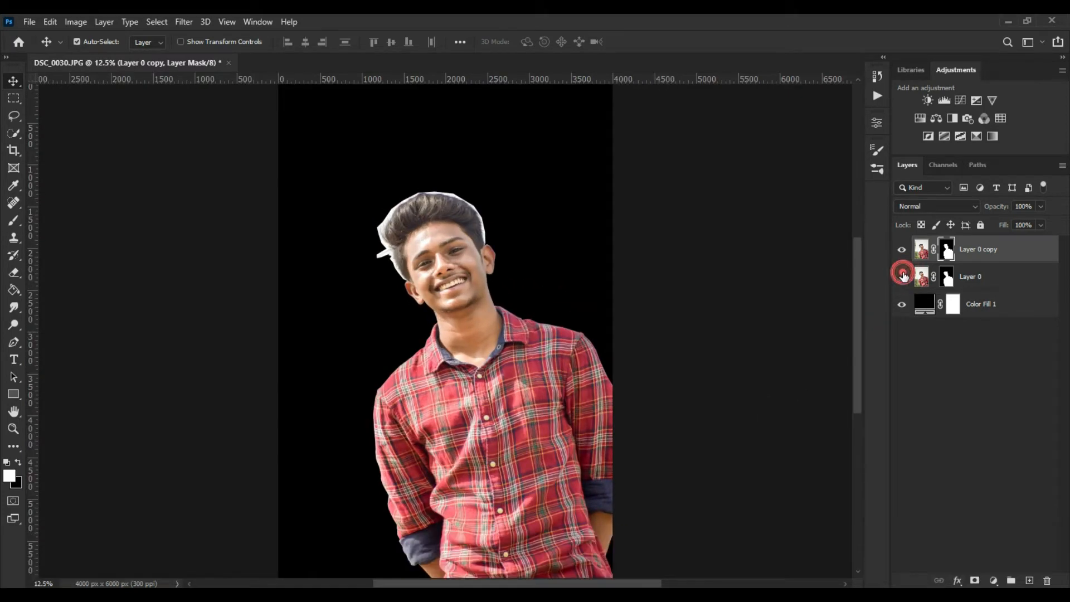
left_click(902, 305)
left_click(902, 304)
- Delete the black Color Fill 1 layer and the hidden Layer 0, keeping only the refined portrait layer
left_click(981, 304)
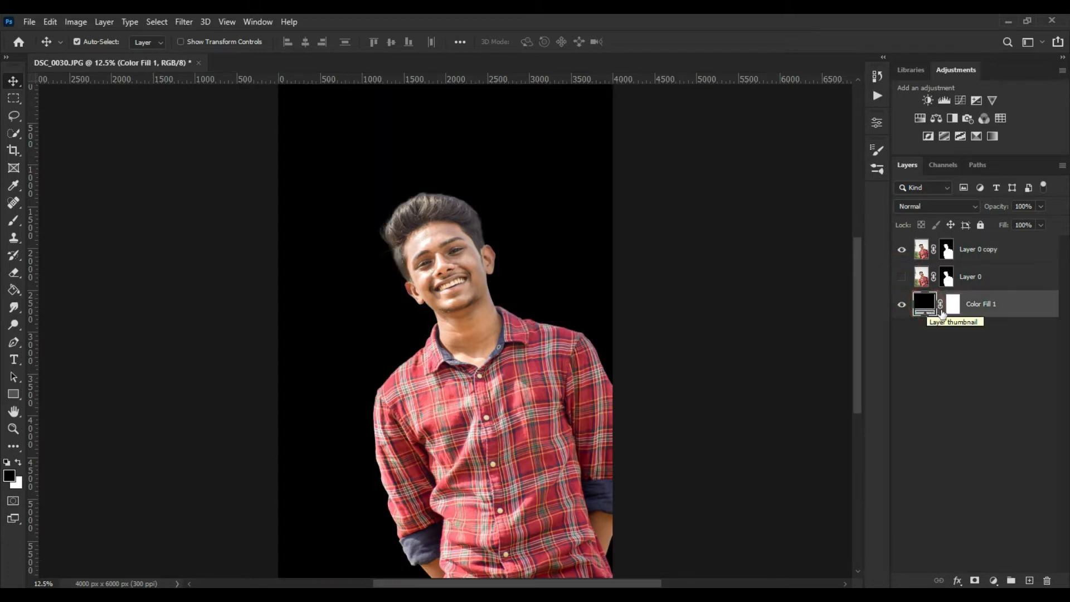
right_click(982, 305)
left_click(859, 109)
left_click(473, 237)
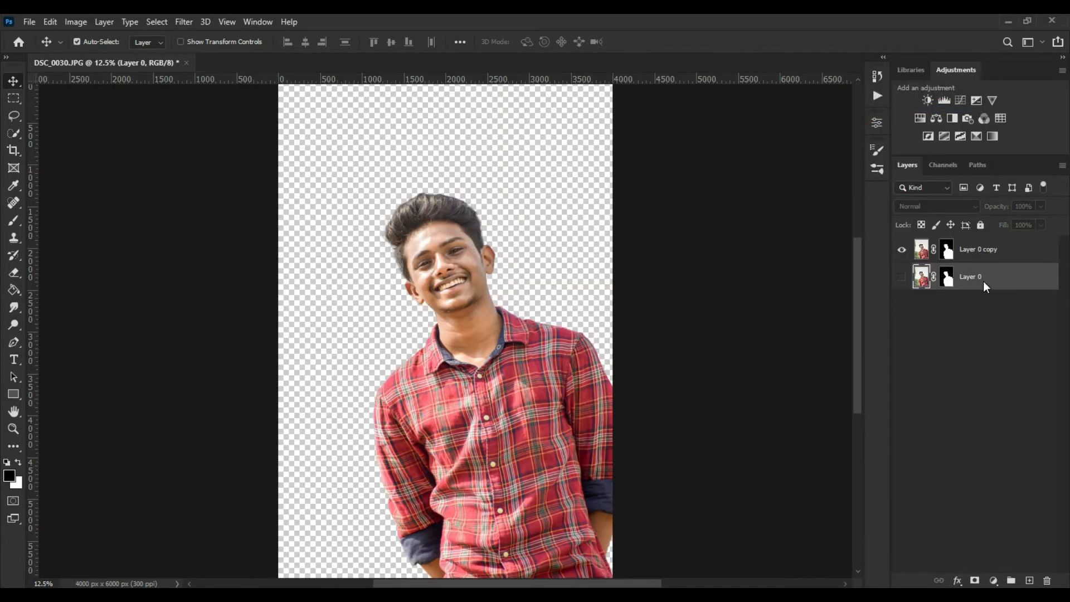
right_click(984, 281)
left_click(852, 107)
left_click(473, 238)
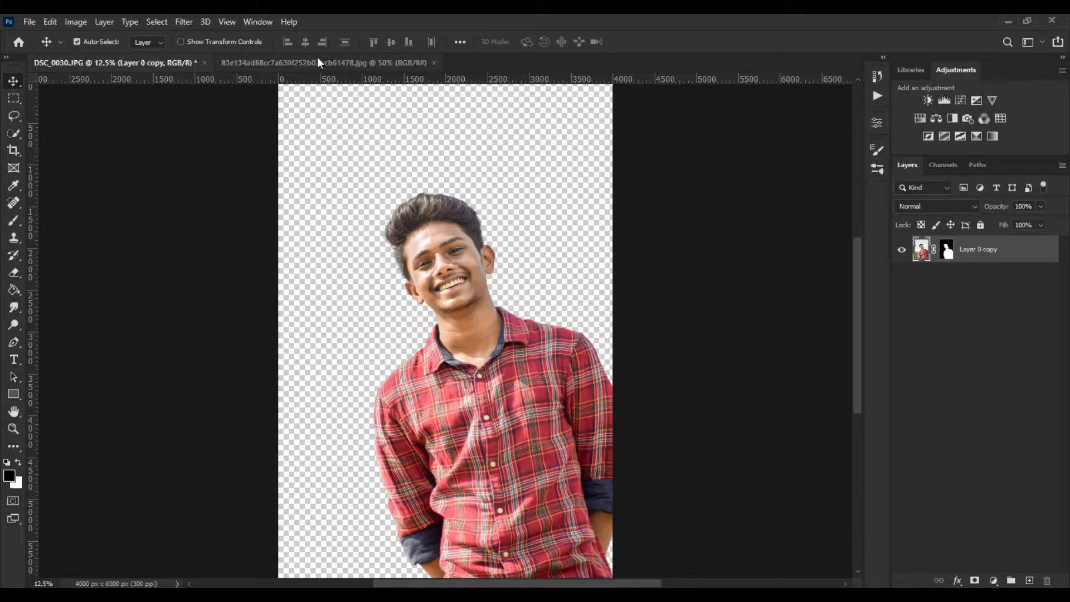
- Bring the blurred green background image into the DSC_0030.JPG document and place its layer beneath the portrait
left_click(317, 59)
left_click_drag(372, 185, 166, 64)
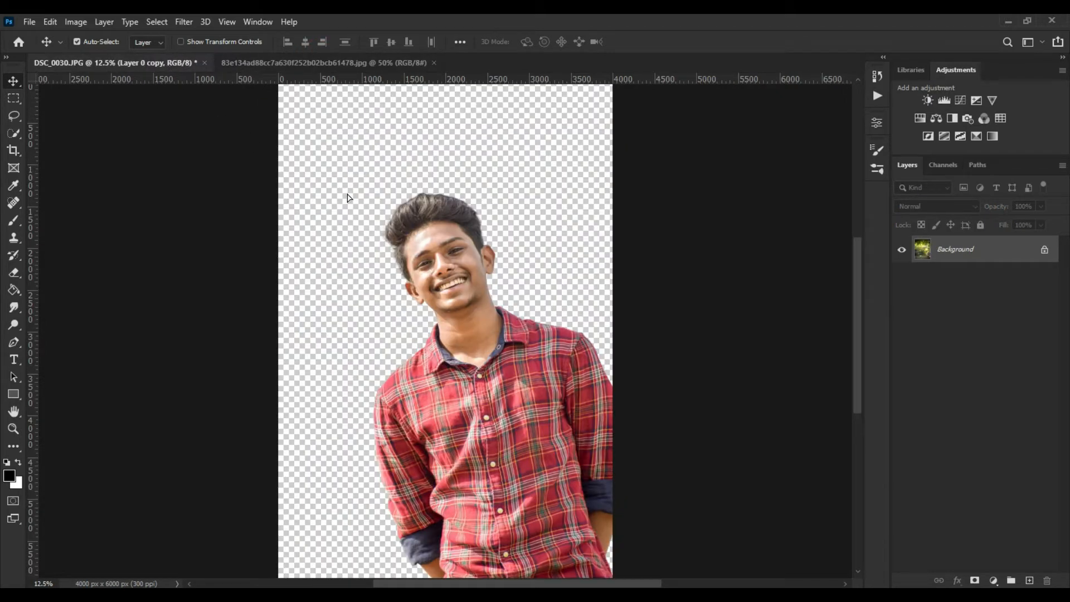
left_click_drag(347, 198, 349, 199)
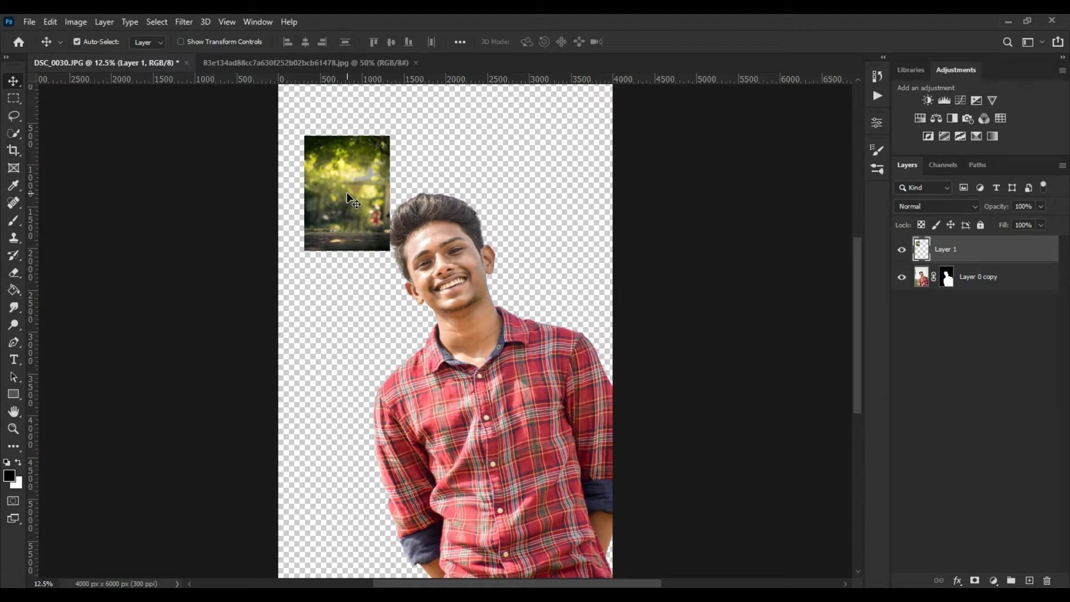
left_click_drag(1002, 250, 995, 301)
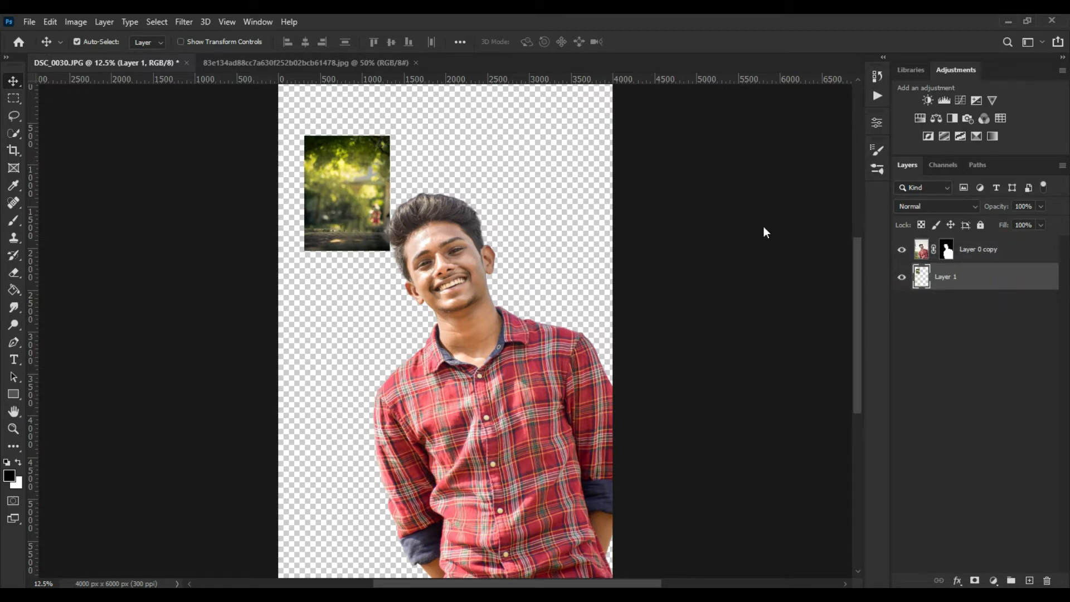
- Free-transform the green background layer with locked proportions to about 1035% and position it to cover the whole canvas
key("ctrl")
left_click(77, 22)
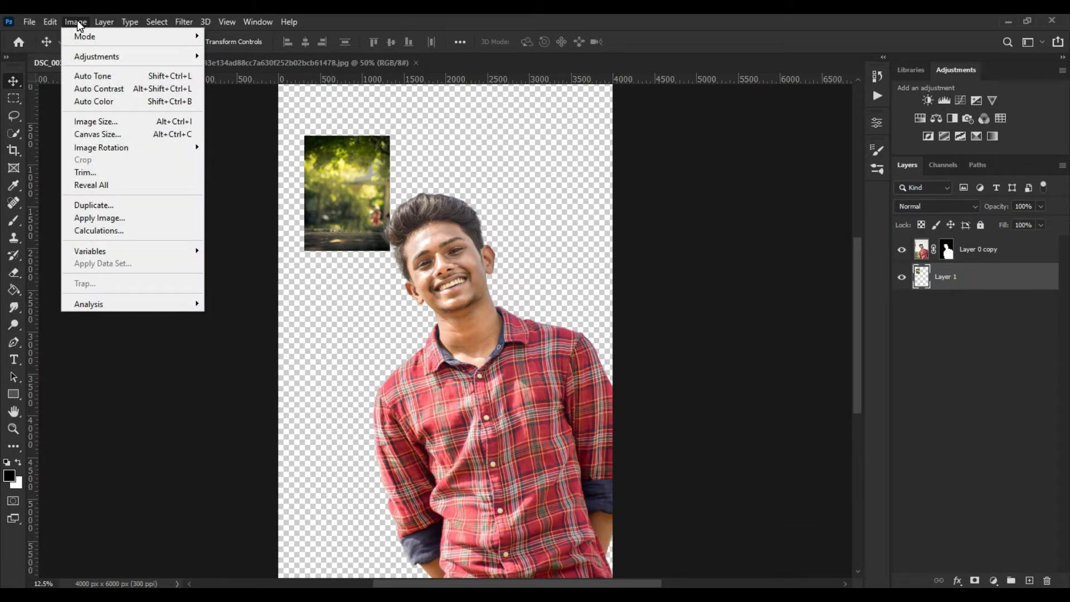
mouse_move(56, 26)
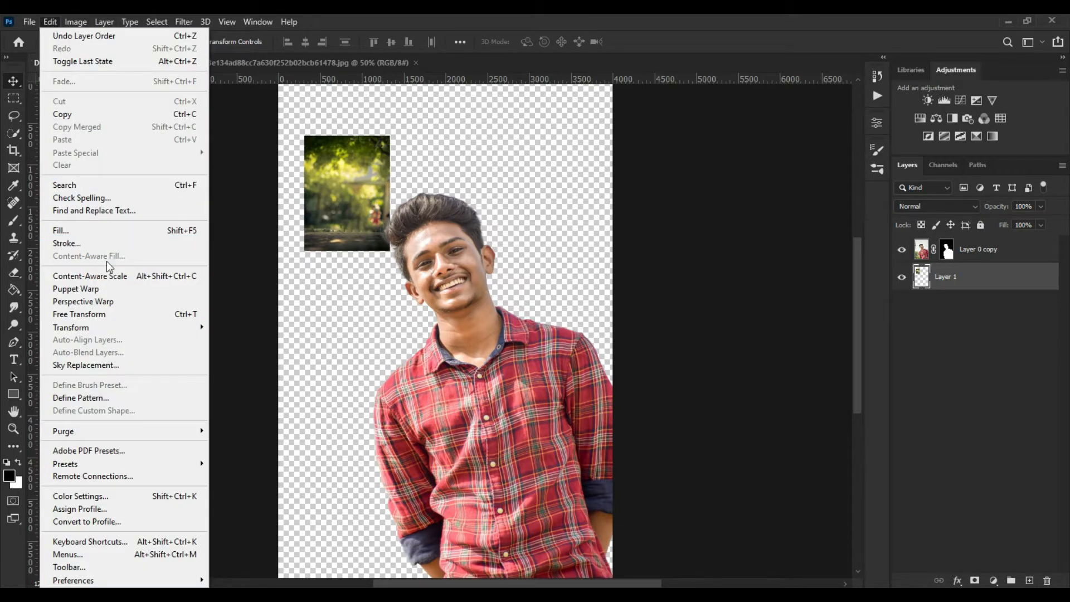
left_click(107, 315)
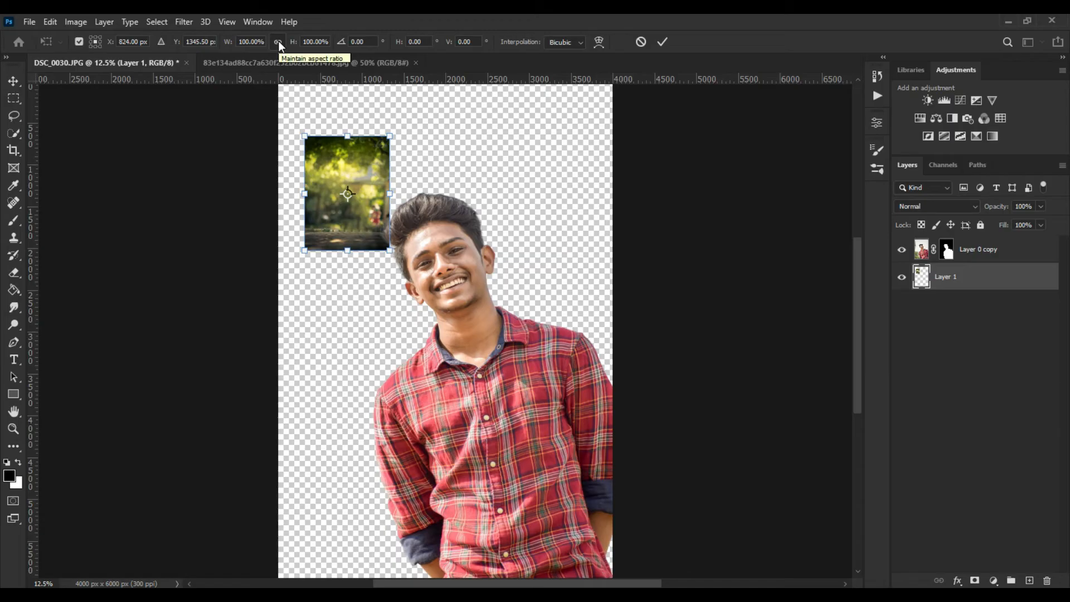
left_click(278, 41)
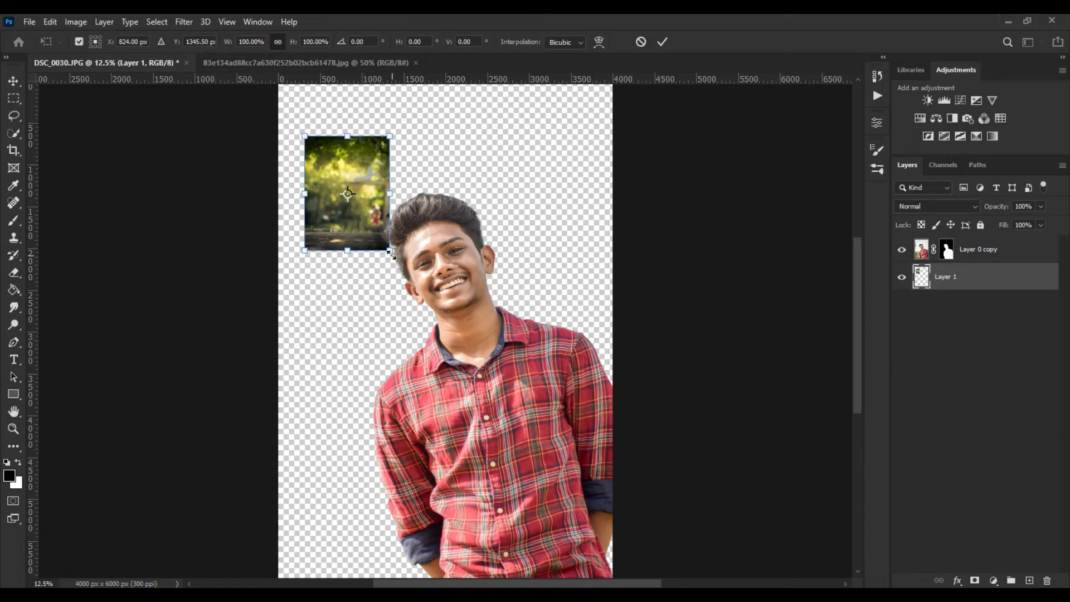
left_click_drag(391, 254, 663, 584)
key("ctrl+minus")
left_click_drag(350, 200, 220, 28)
key("ctrl+minus")
key("ctrl+minus")
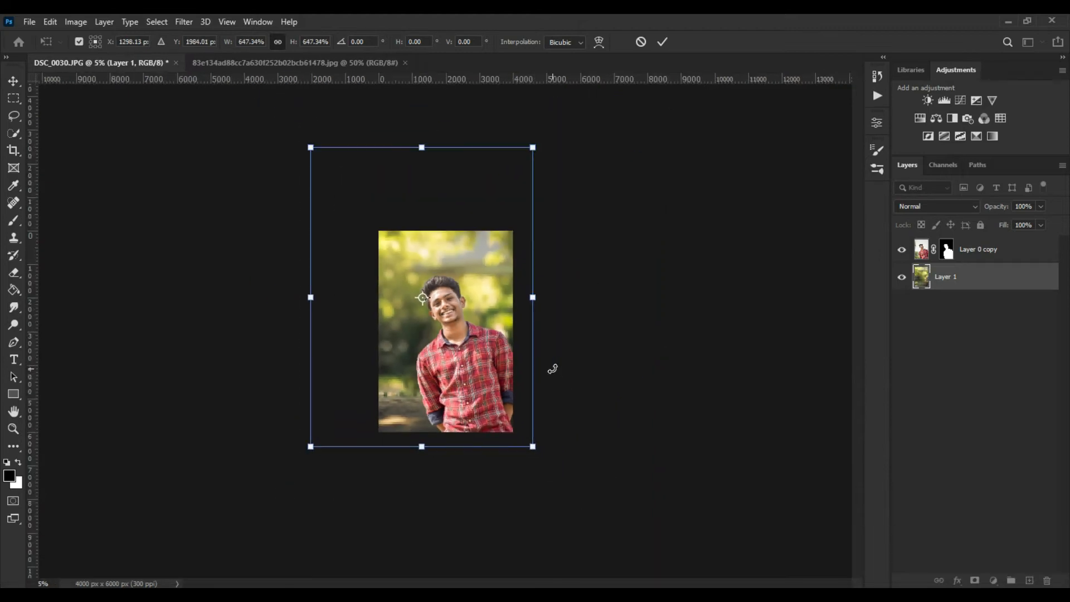
left_click_drag(532, 447, 589, 484)
left_click_drag(339, 180, 318, 151)
left_click_drag(505, 252, 522, 269)
left_click(660, 45)
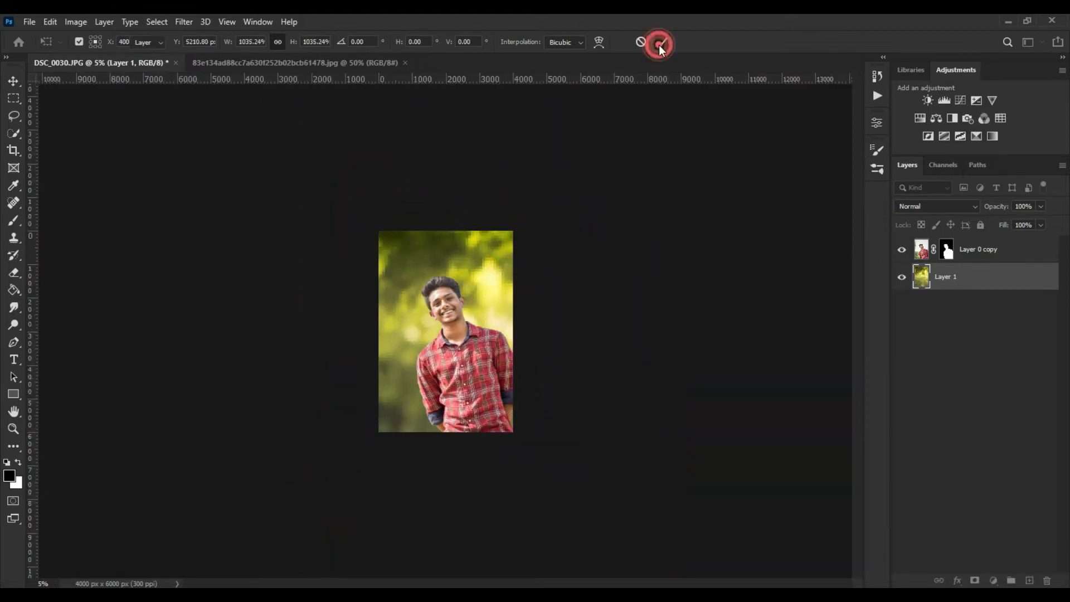
- Apply a Gaussian Blur to the green background layer, adjusting the radius with the preview on
key("ctrl+equal")
key("ctrl+equal")
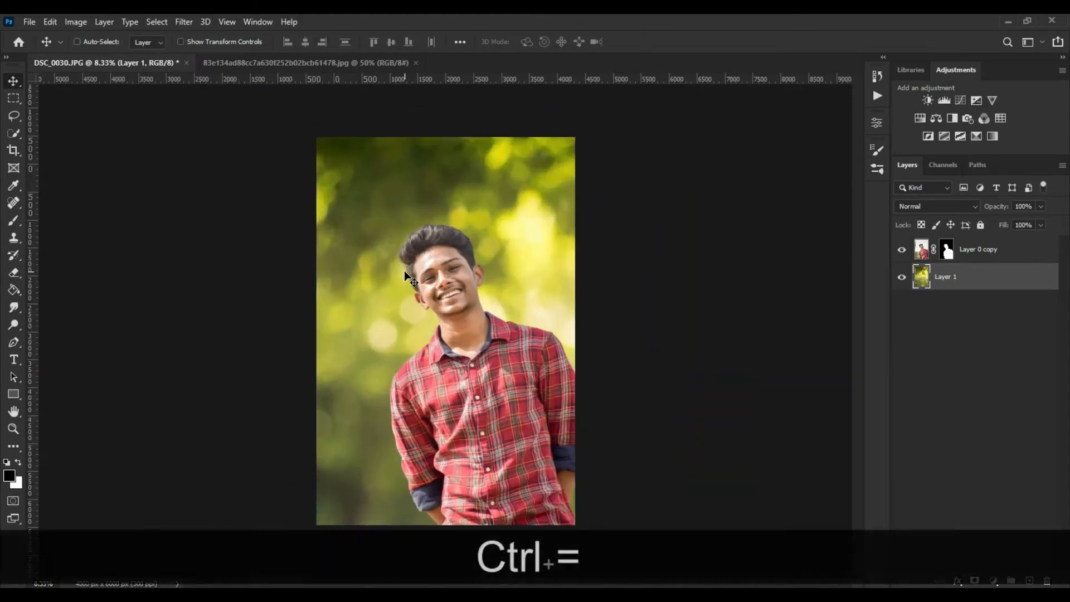
key("ctrl+equal")
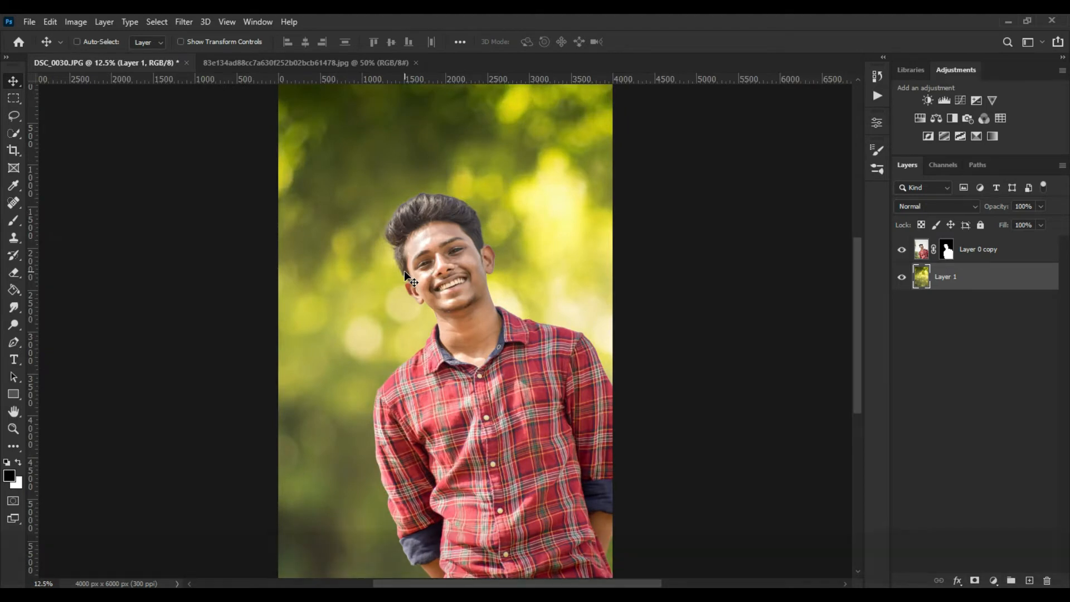
key("ctrl+minus")
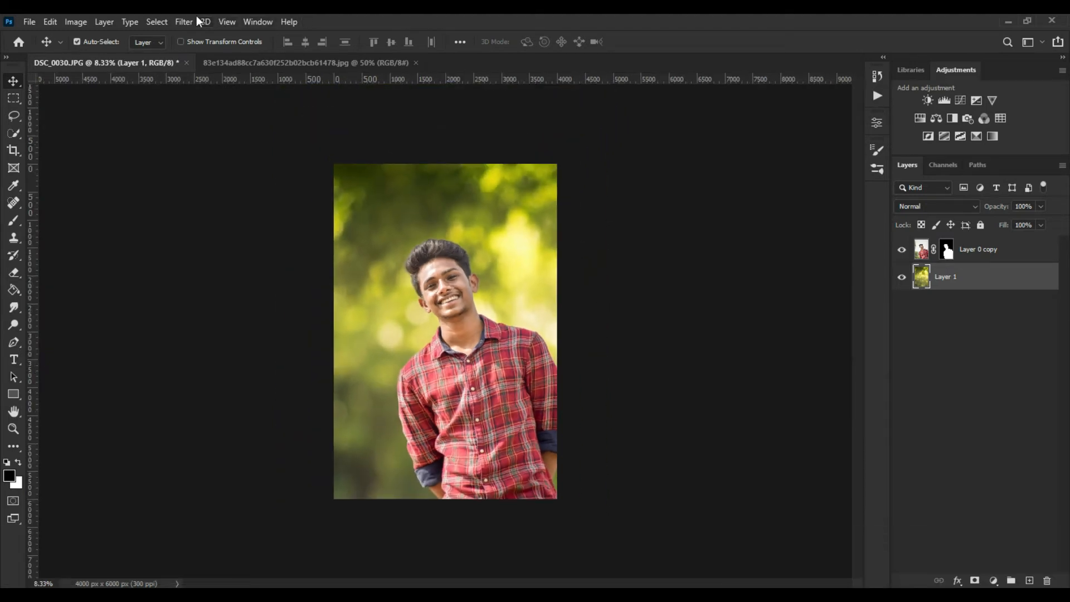
left_click(185, 21)
mouse_move(334, 200)
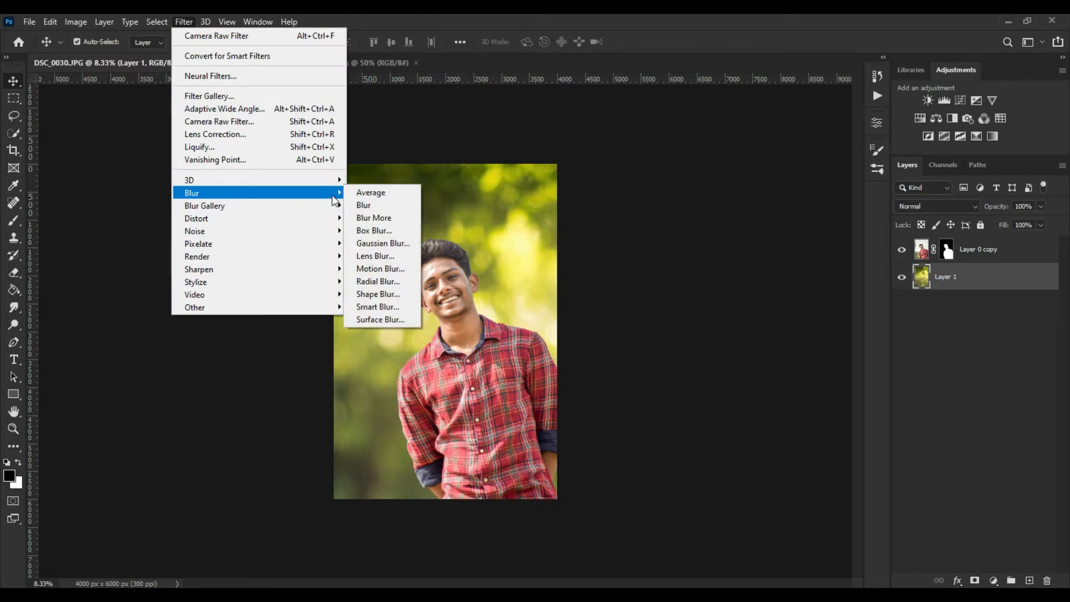
left_click(368, 243)
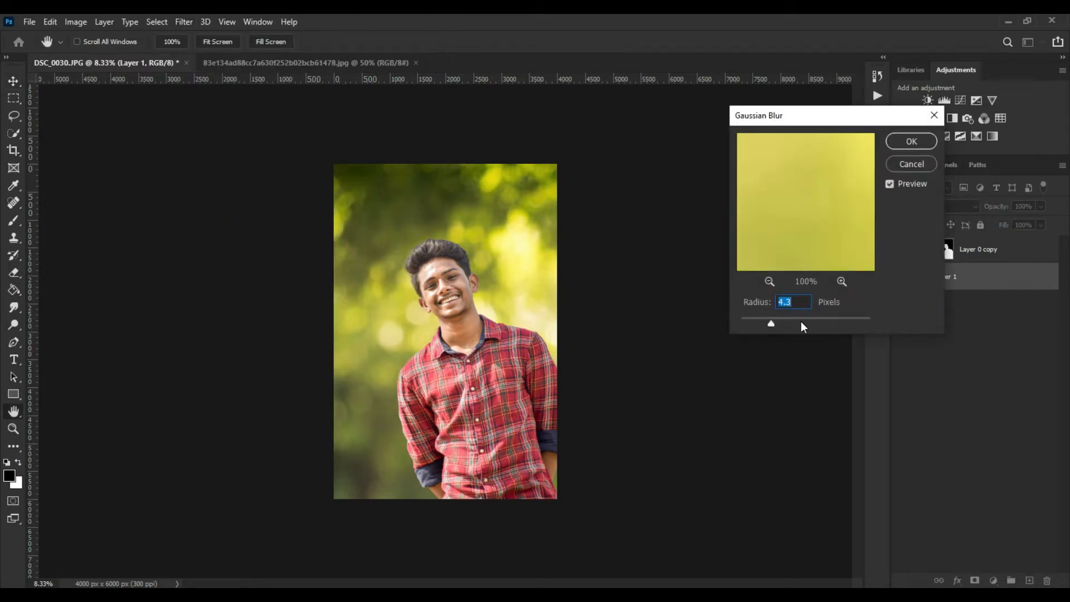
left_click(801, 321)
left_click(809, 323)
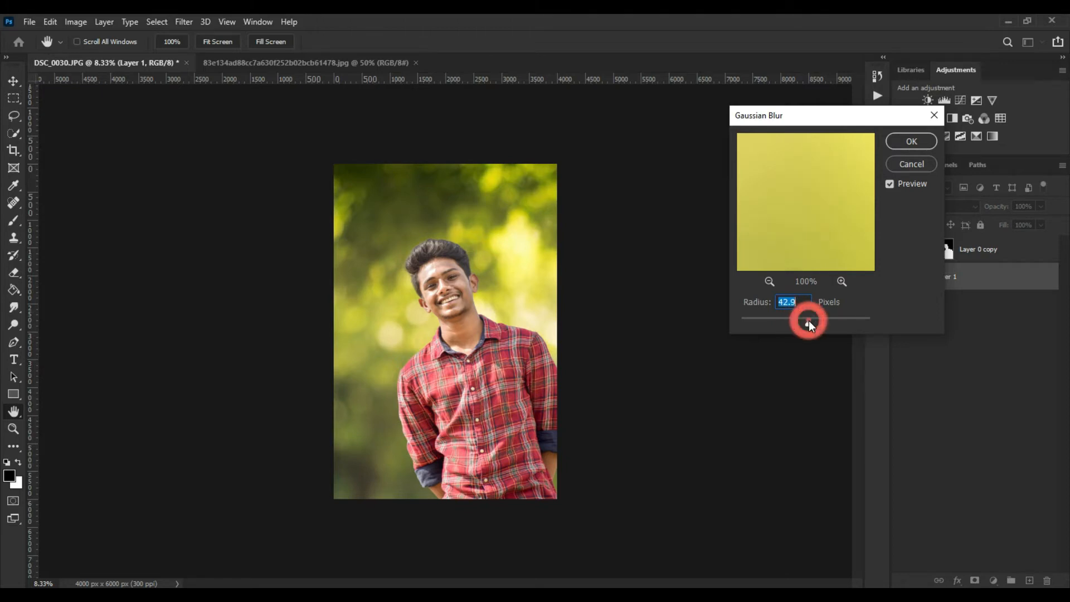
mouse_move(812, 324)
left_mouse_down()
mouse_move(820, 326)
mouse_move(797, 324)
left_mouse_up()
left_click(795, 322)
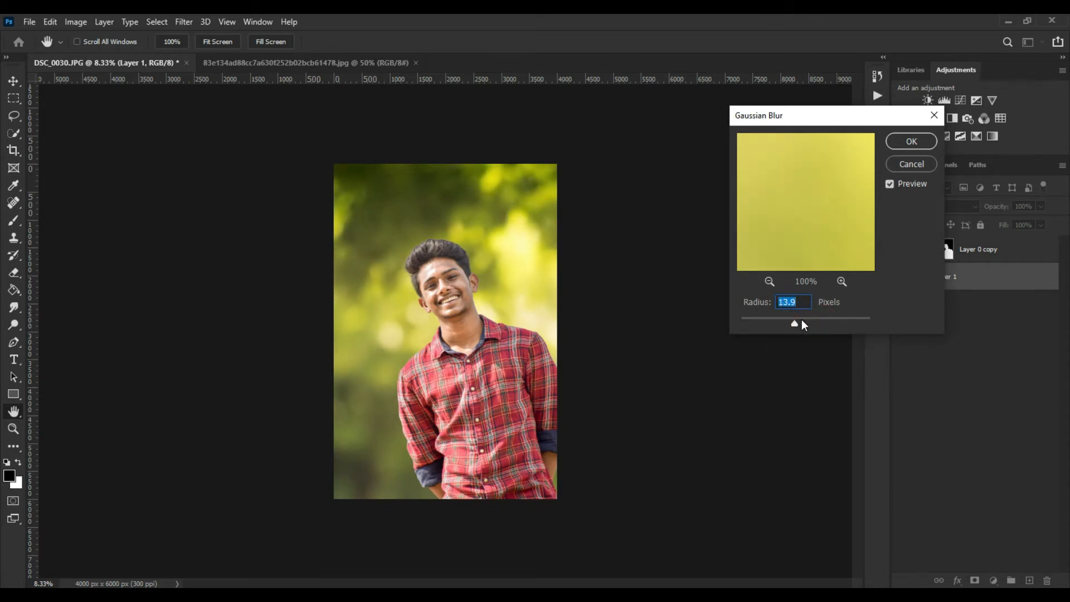
left_click(801, 323)
left_click(898, 141)
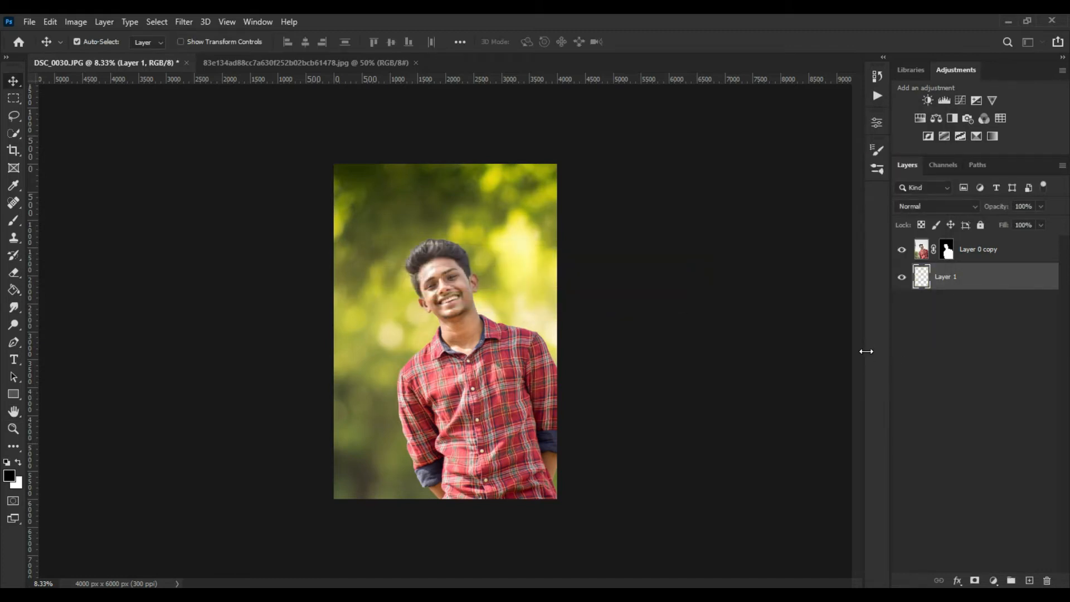
- Add a Brightness/Contrast adjustment layer above the portrait layer with brightness 12 and contrast 11
left_click(988, 252)
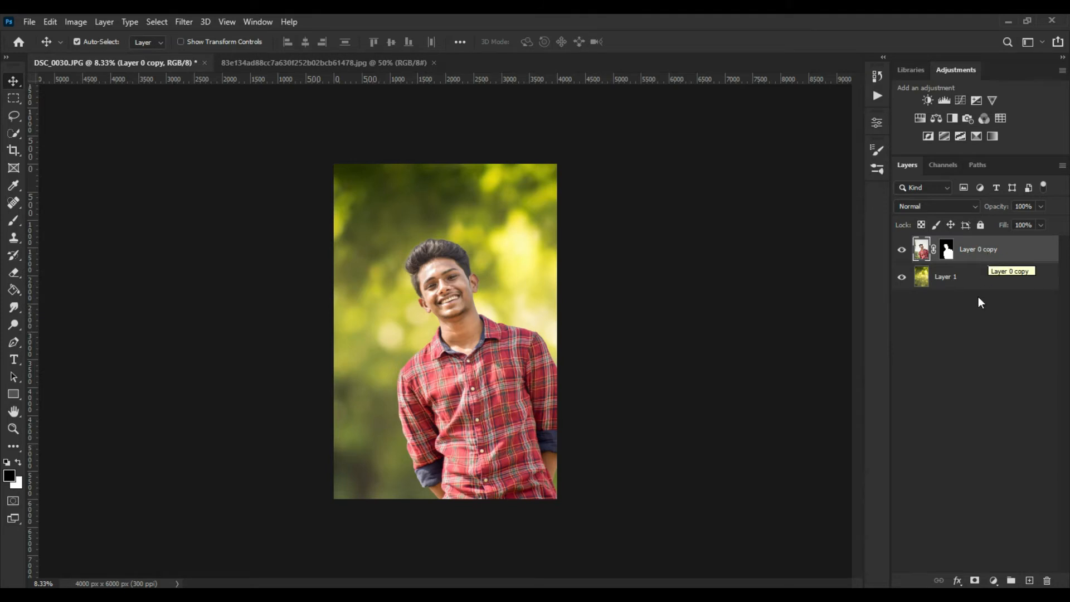
left_click(922, 251)
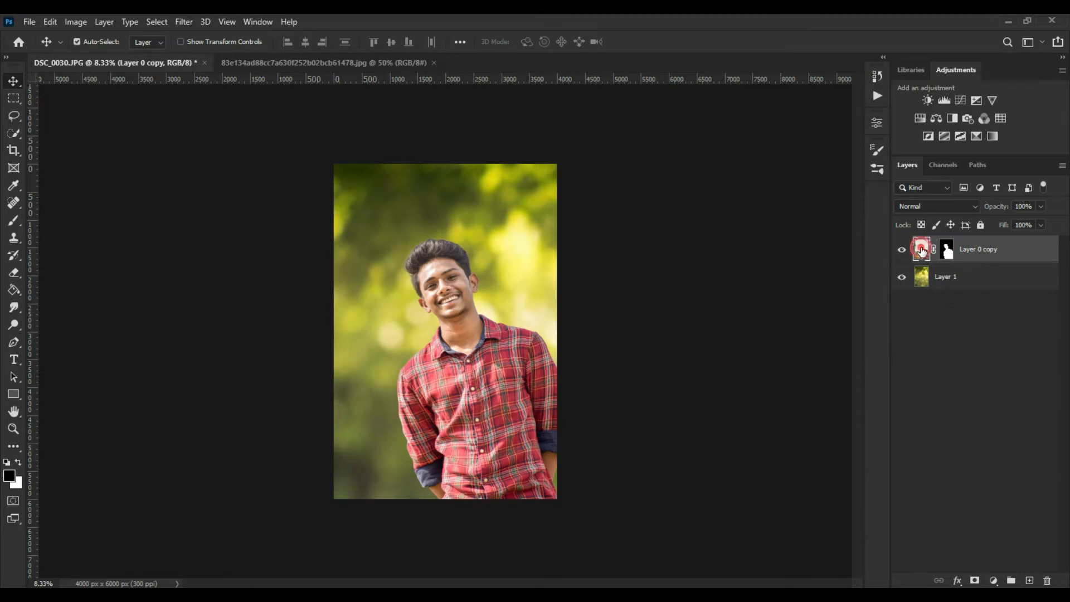
left_click(993, 581)
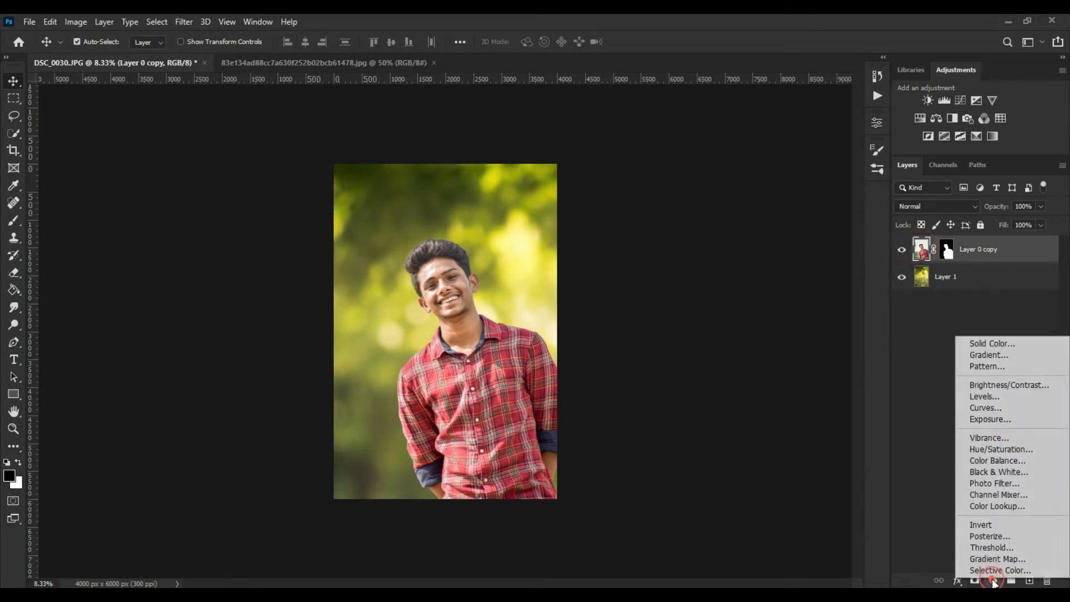
left_click(994, 385)
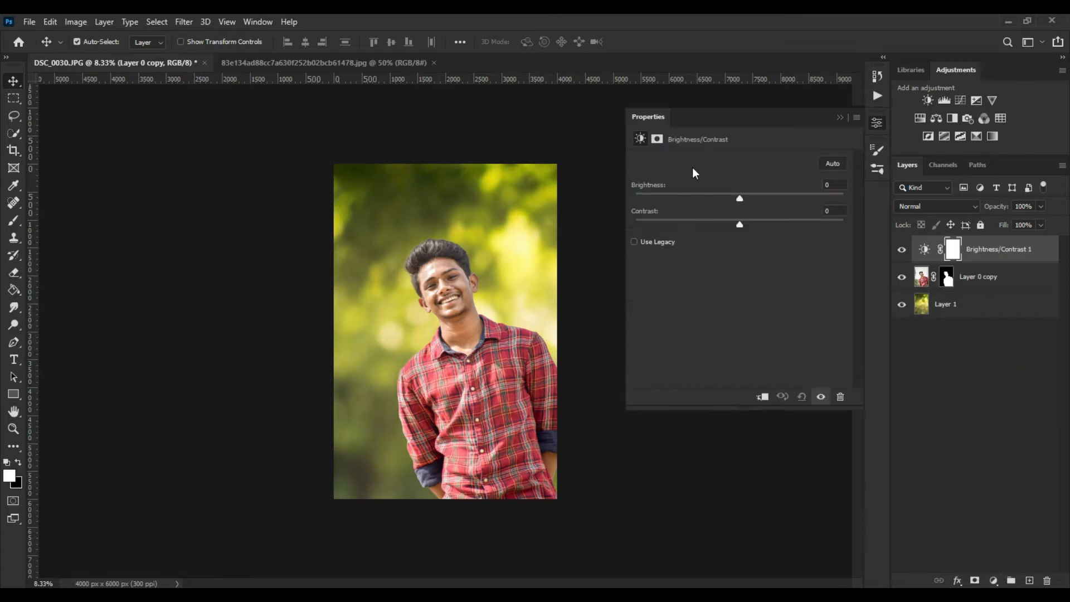
mouse_move(741, 198)
left_mouse_down()
mouse_move(762, 202)
mouse_move(750, 200)
left_mouse_up()
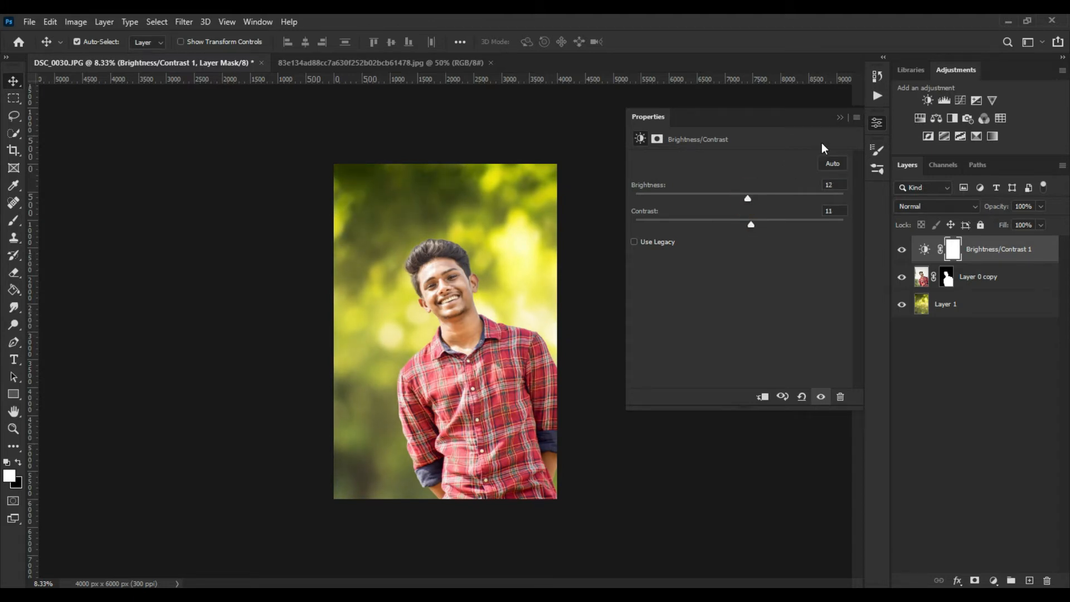
left_click(840, 117)
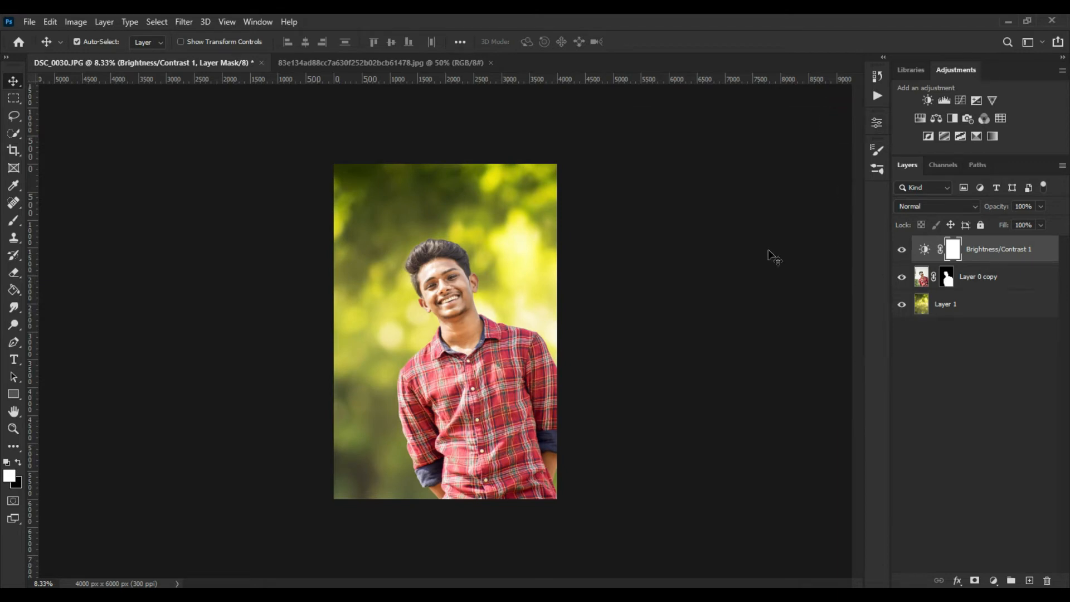
- Paint black with a 1200 px Hard Round brush along the photo's lower edge on the Brightness/Contrast layer mask
left_click(16, 221)
left_click(73, 220)
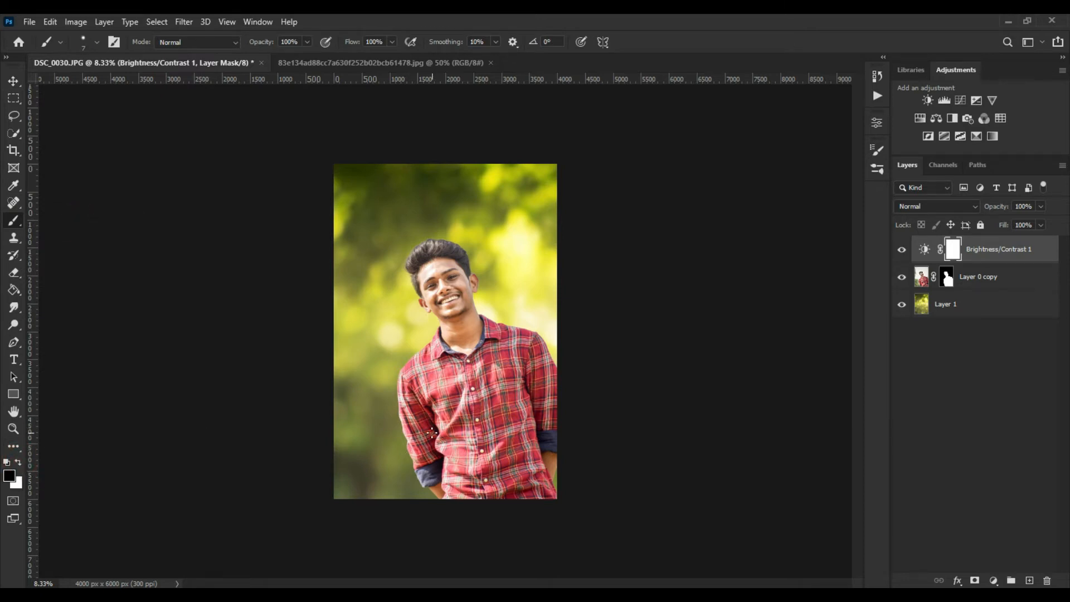
key("bracketright")
key("bracketright")
key("bracketright")
key("bracketright")
key("bracketright")
key("bracketright")
key("bracketright")
key("bracketright")
key("bracketright")
key("bracketright")
key("bracketright")
key("bracketright")
key("bracketright")
key("bracketright")
key("bracketright")
key("bracketright")
key("bracketright")
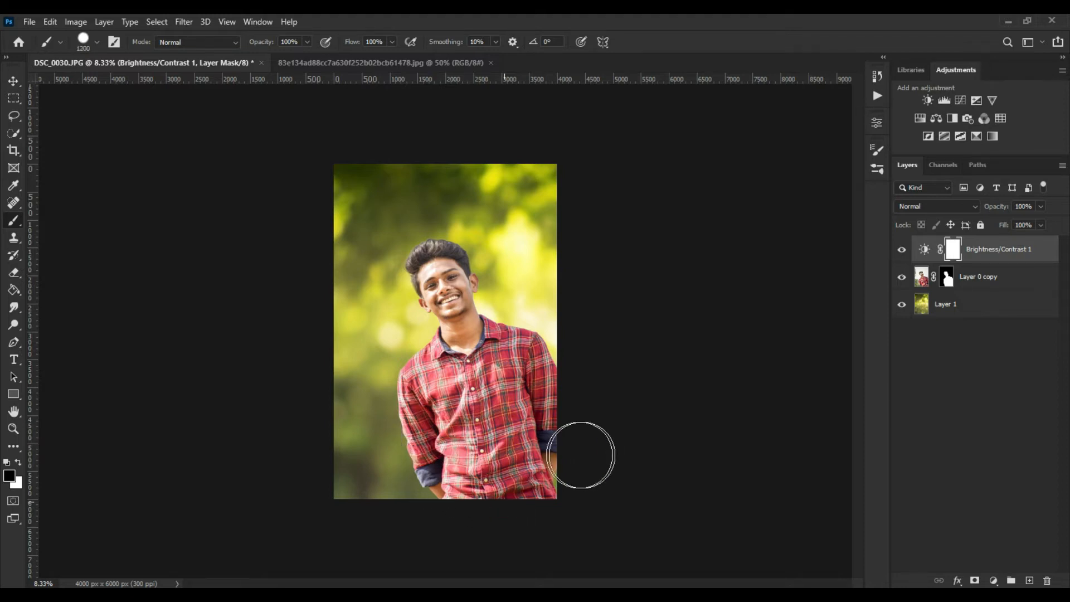
mouse_move(333, 482)
left_mouse_down()
mouse_move(394, 470)
mouse_move(442, 496)
left_mouse_up()
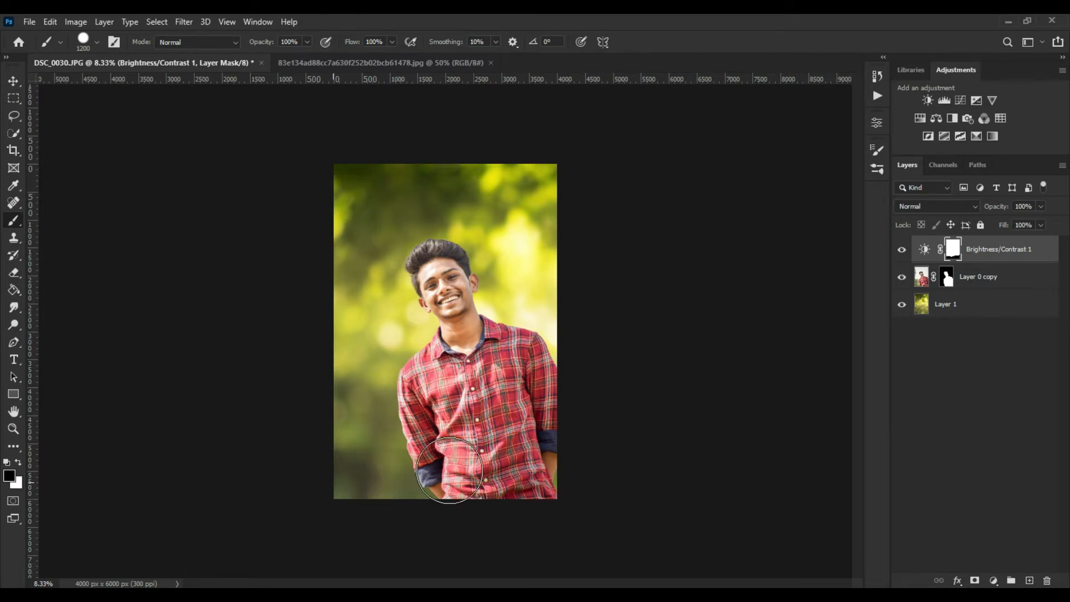
- Switch to the Soft Round brush at 0% hardness and soften the black area along the mask's lower edge
left_click(97, 43)
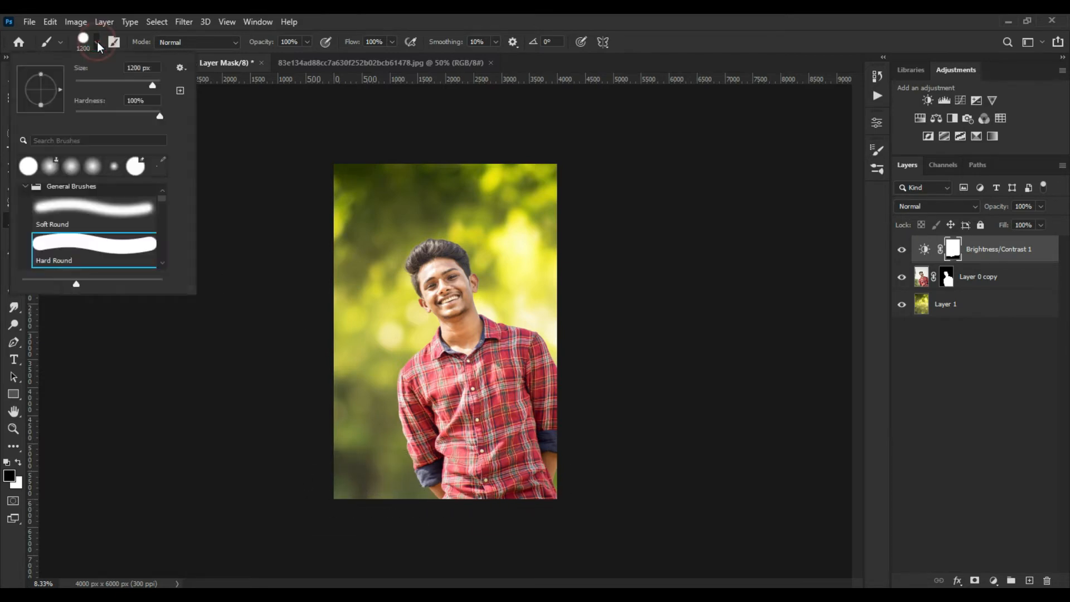
left_click(124, 224)
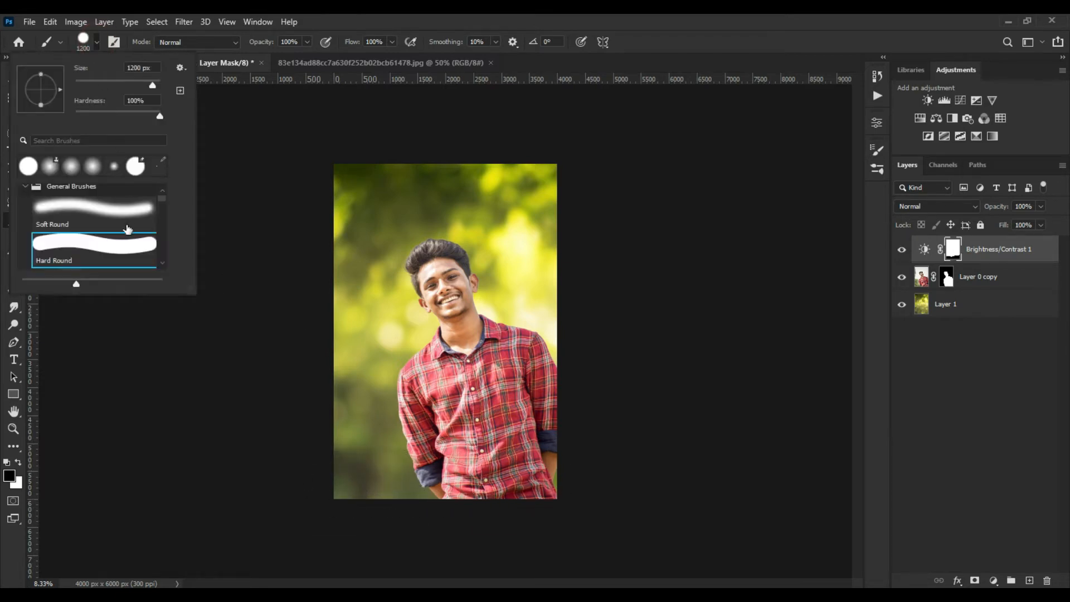
left_click(161, 199)
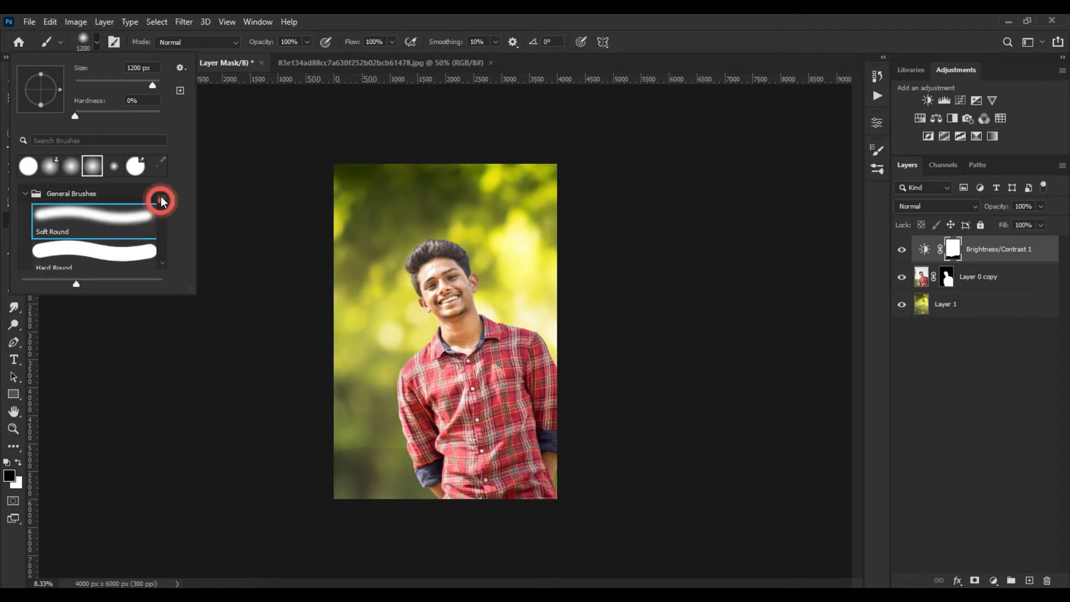
left_click(562, 22)
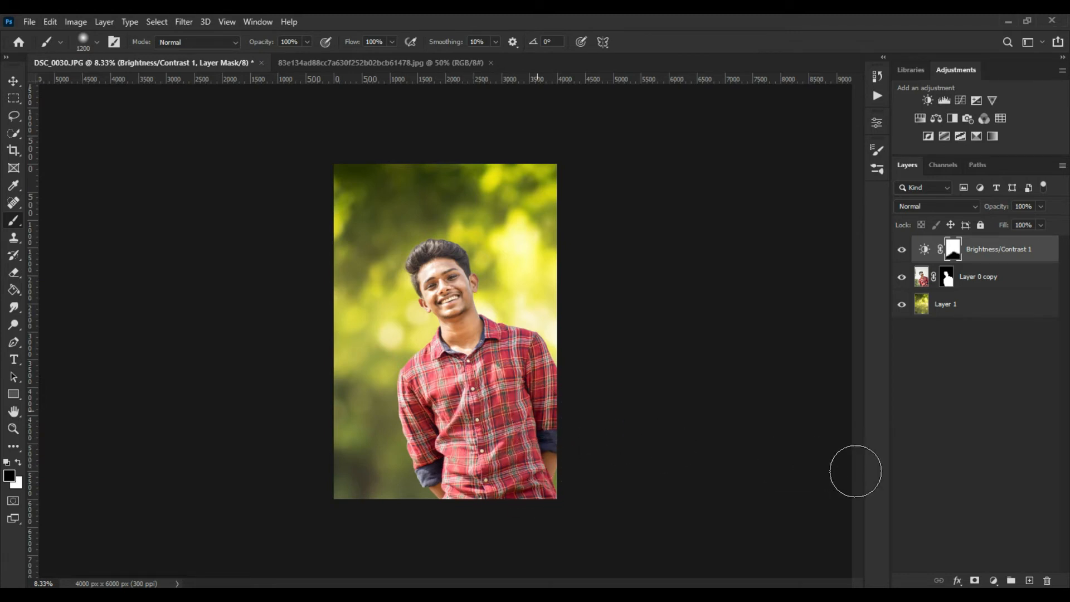
- Add a Curves adjustment layer and place points at the quarter, middle and three-quarter marks of the RGB curve
key("ctrl+equal")
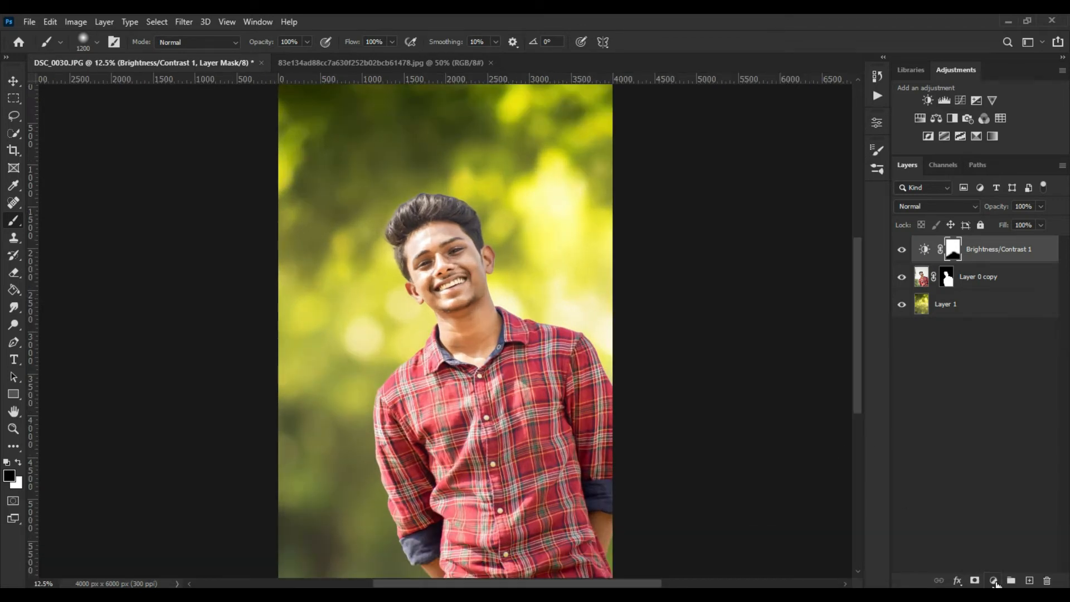
left_click(994, 581)
left_click(989, 416)
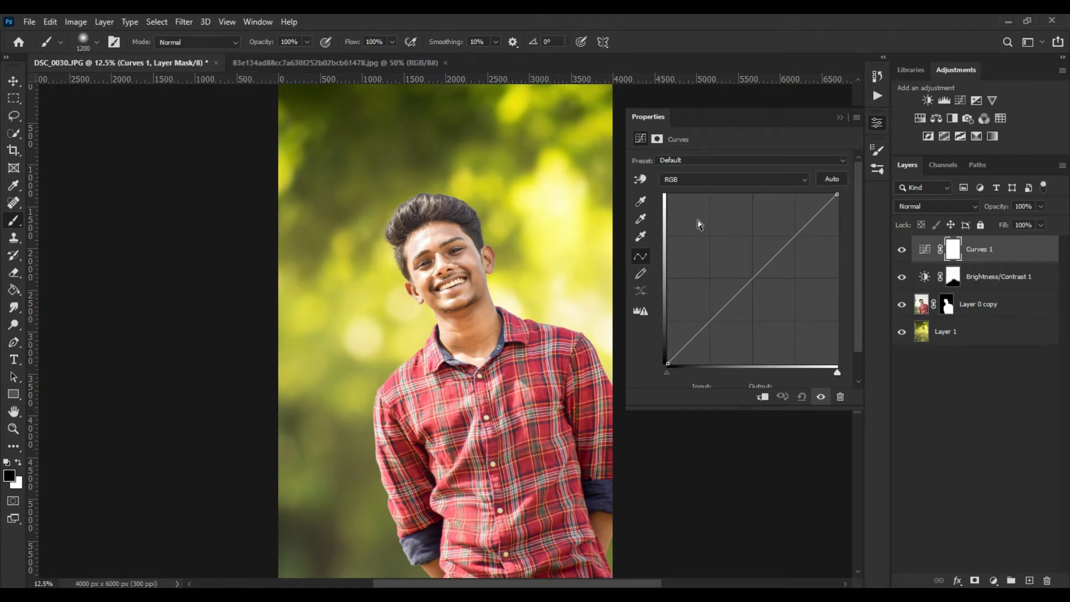
left_click(710, 321)
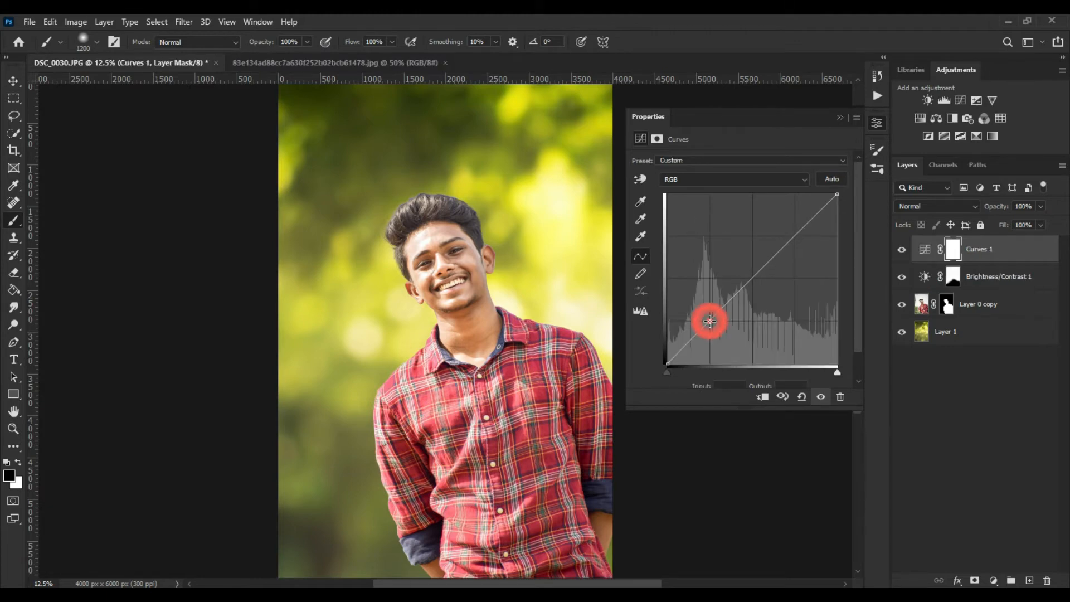
left_click(752, 278)
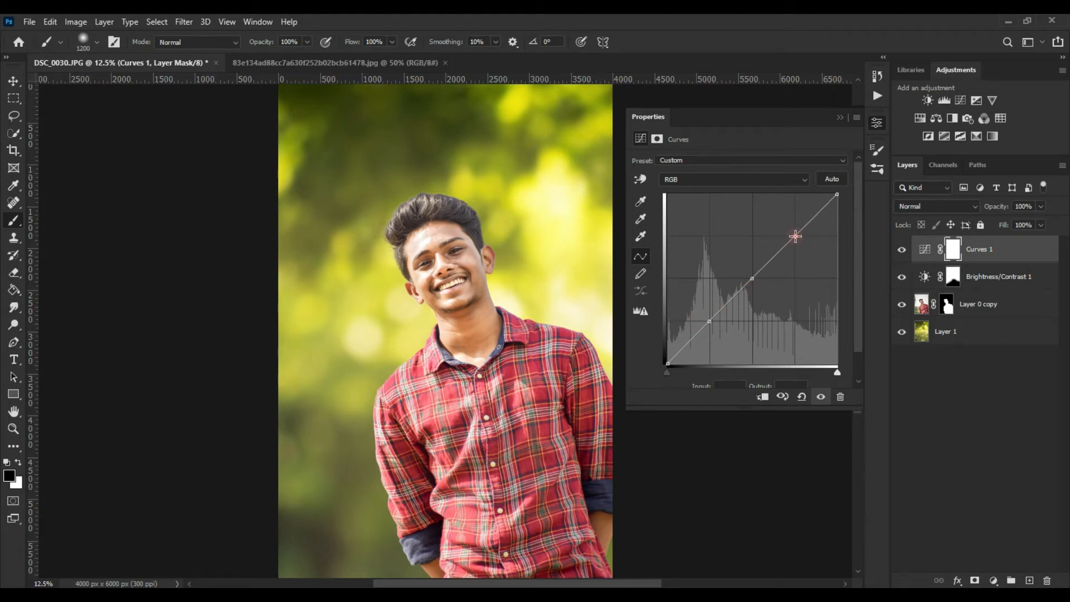
left_click(796, 237)
- Shape the RGB curve by raising the black point, slightly lowering the white point and shadow point, and slightly raising the highlight point
left_click_drag(667, 363, 660, 350)
key("ctrl+minus")
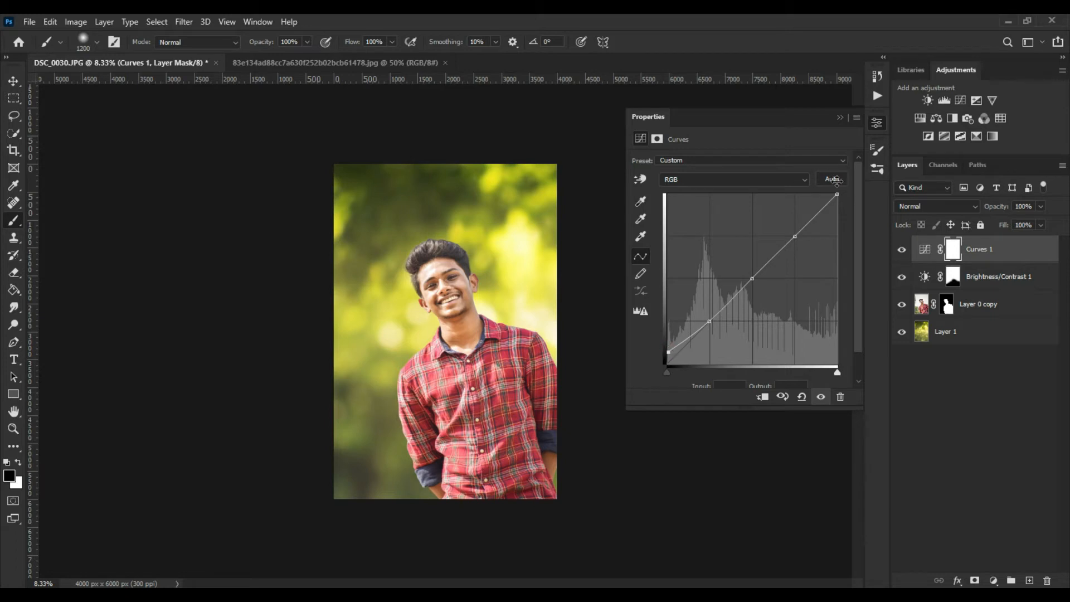
left_click_drag(838, 195, 837, 196)
left_click(794, 234)
left_click_drag(793, 235, 793, 232)
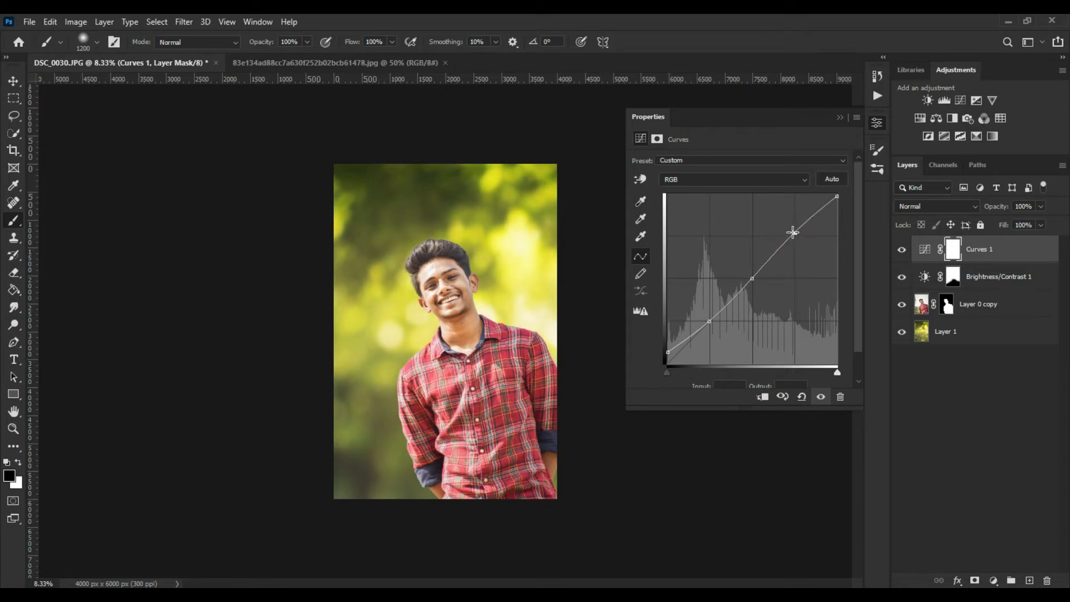
left_click(708, 321)
left_click(668, 353)
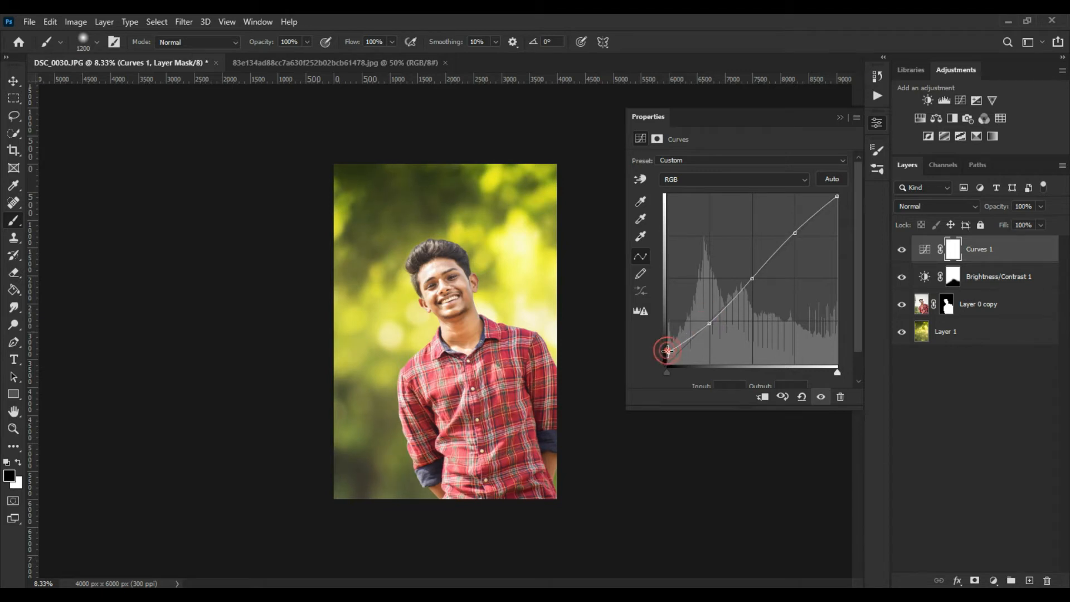
left_click(794, 232)
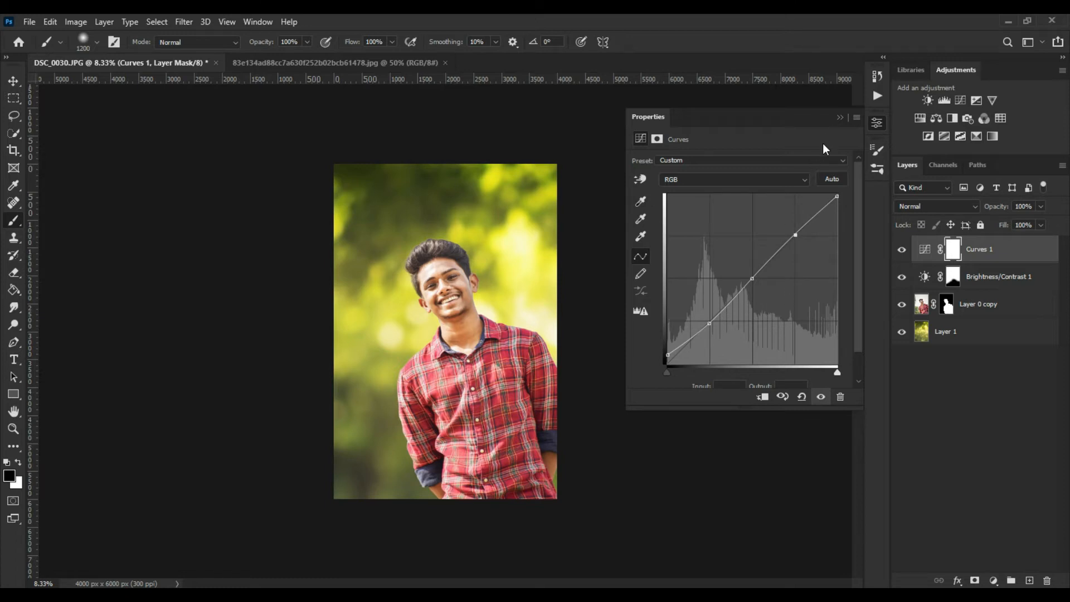
key("ctrl+plus")
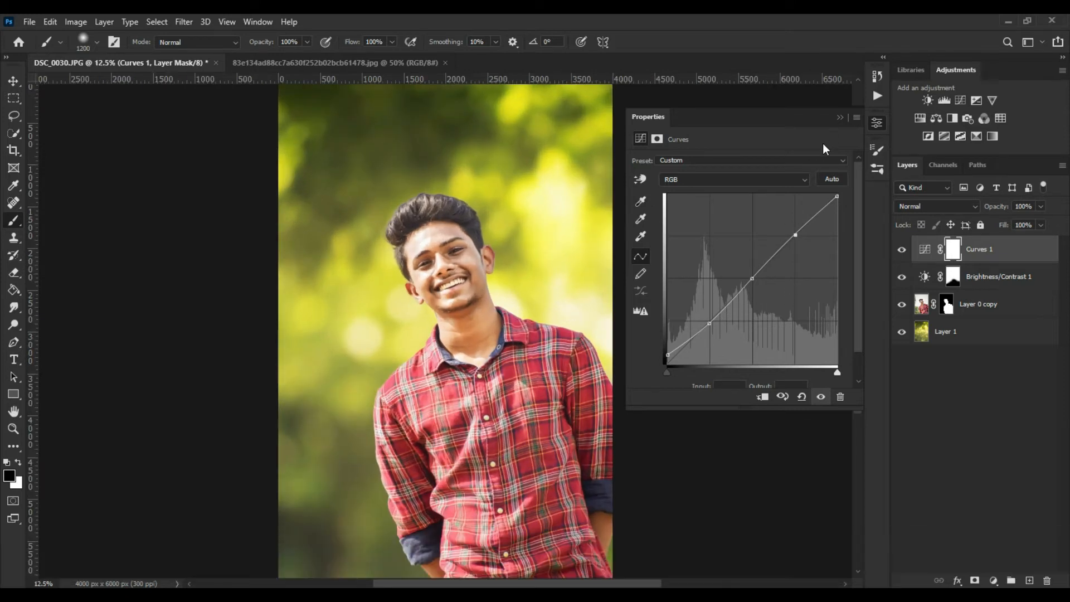
left_click(839, 118)
left_click(992, 580)
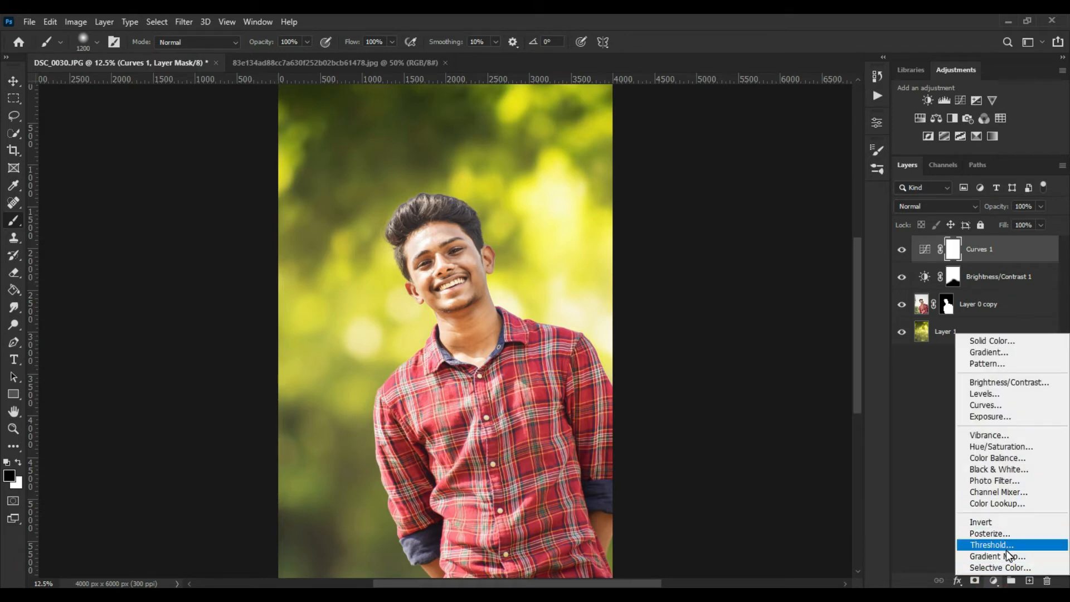
left_click(1011, 494)
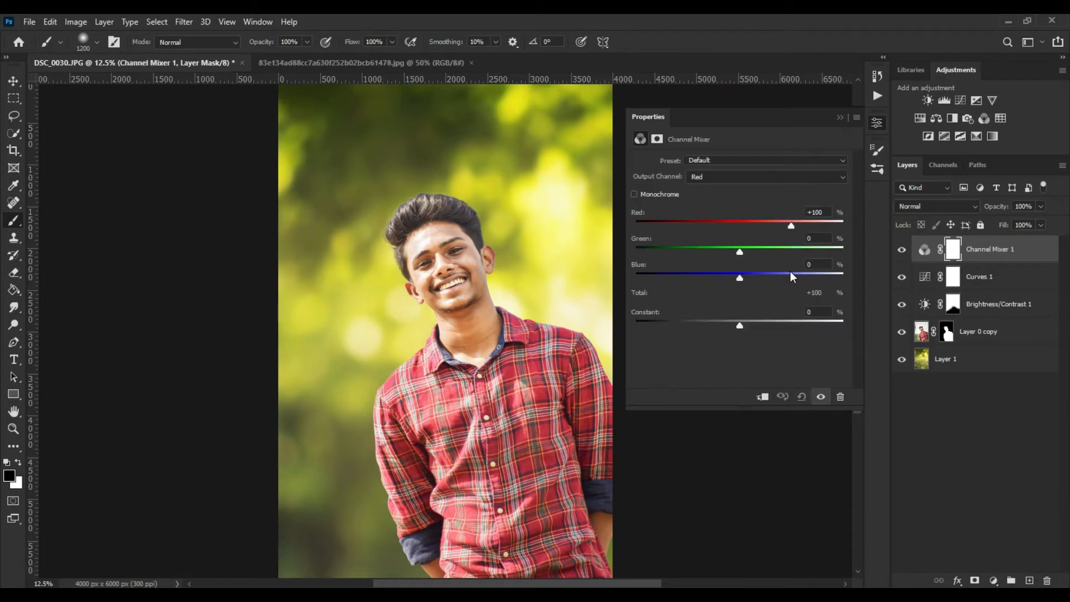
left_click(841, 119)
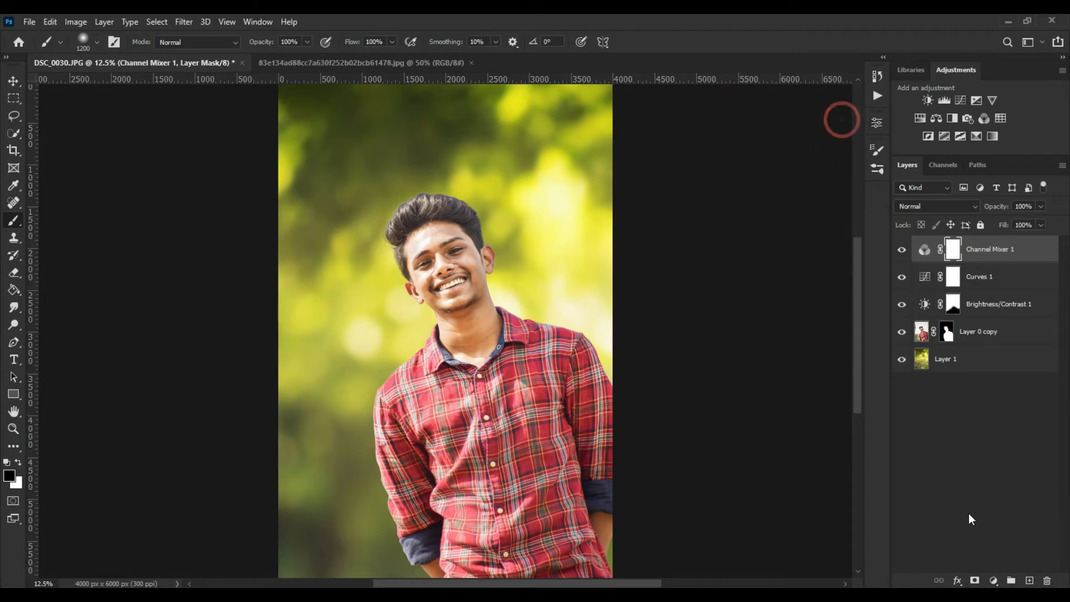
right_click(925, 256)
right_click(989, 253)
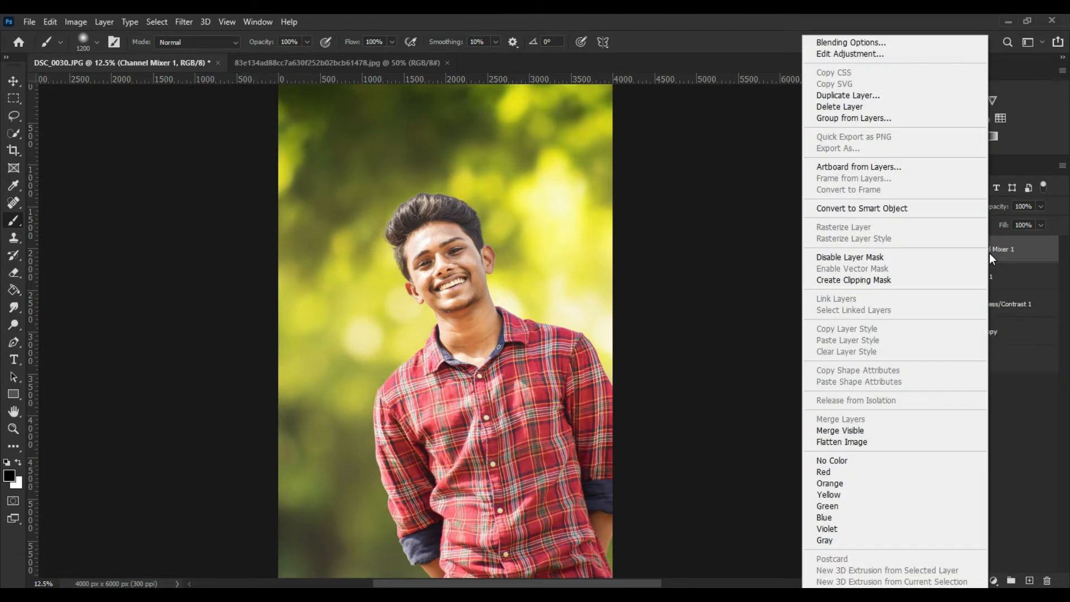
left_click(864, 106)
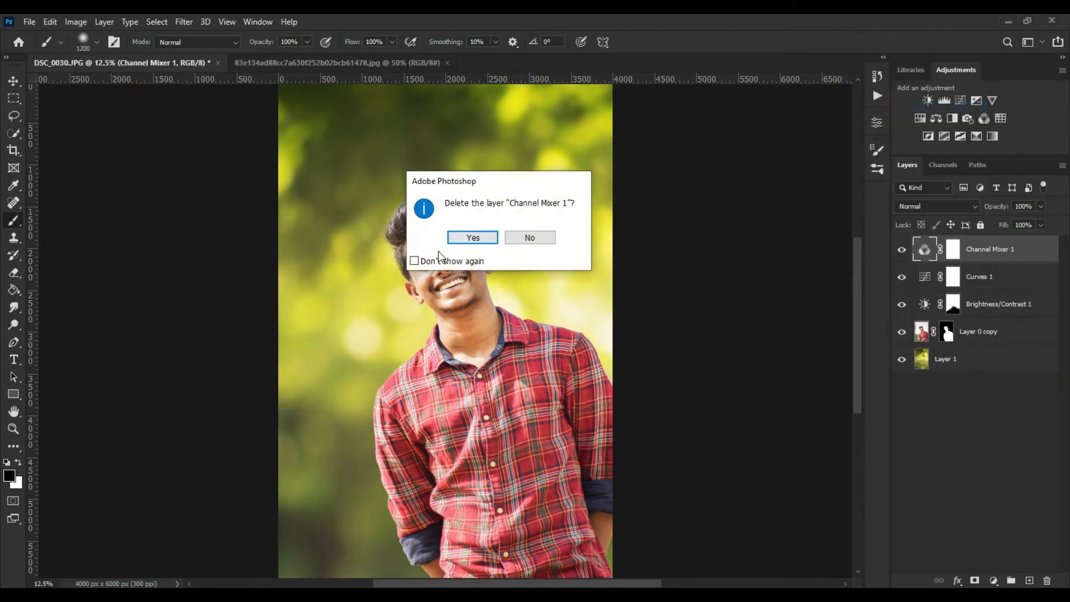
left_click(472, 237)
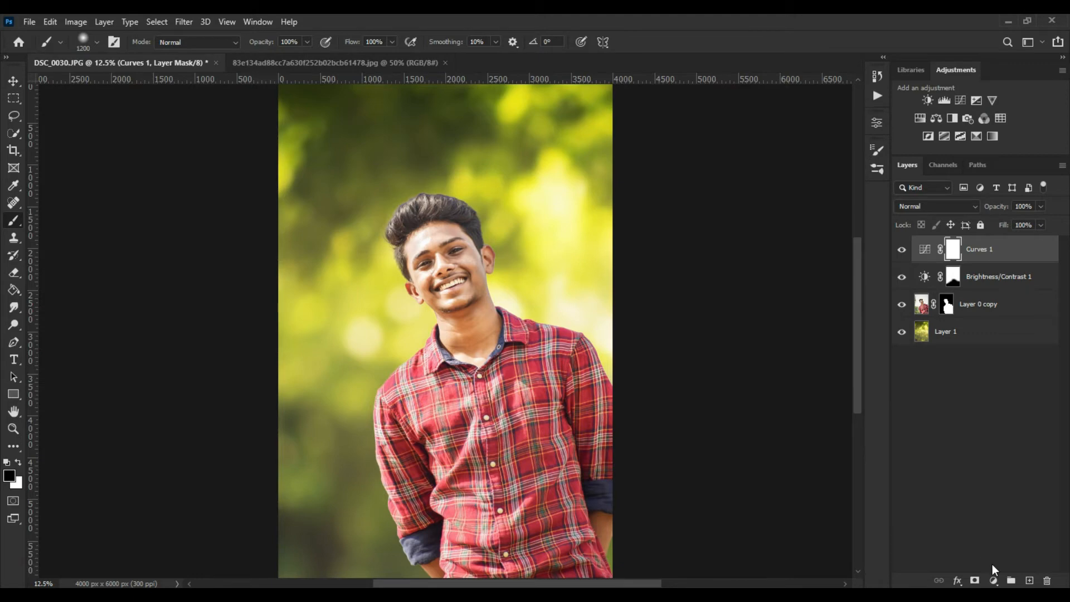
- Add a Color Balance adjustment layer with midtones at cyan-red +5, magenta-green +11 and yellow-blue -14
left_click(993, 579)
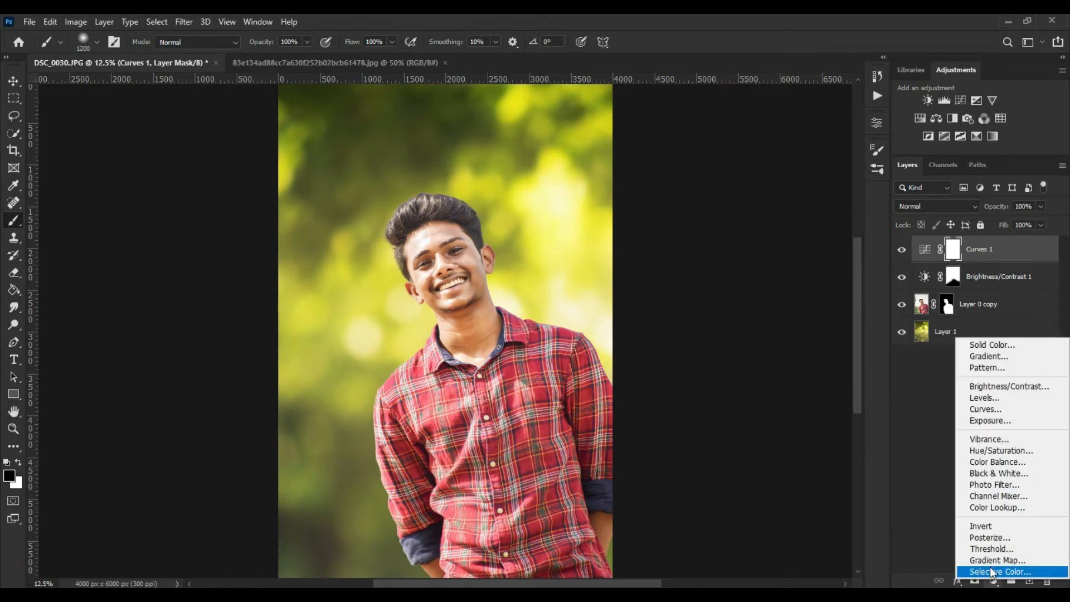
left_click(988, 462)
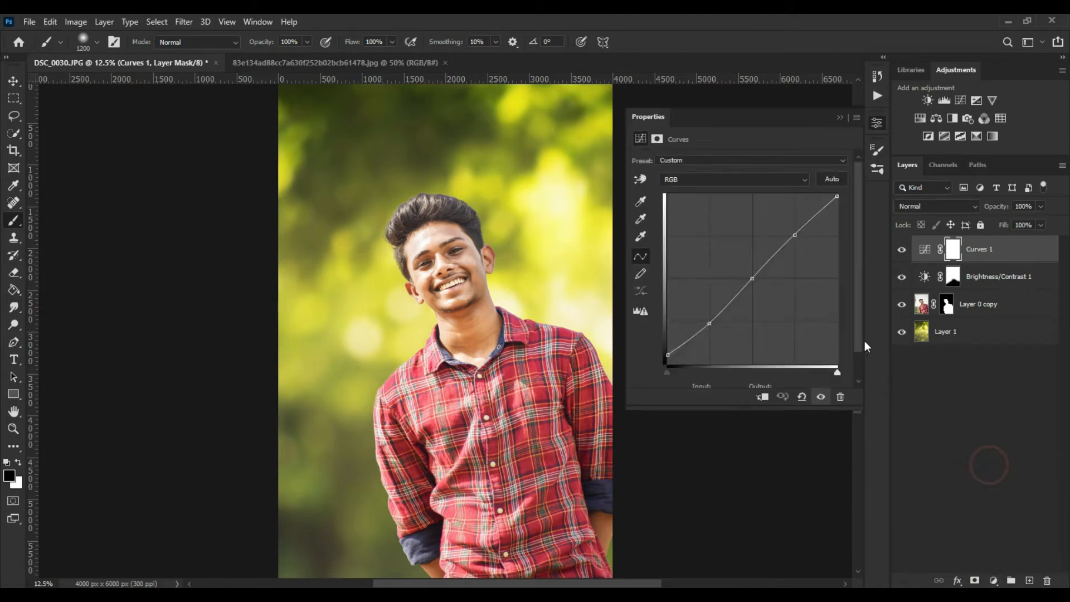
left_click_drag(719, 192, 708, 236)
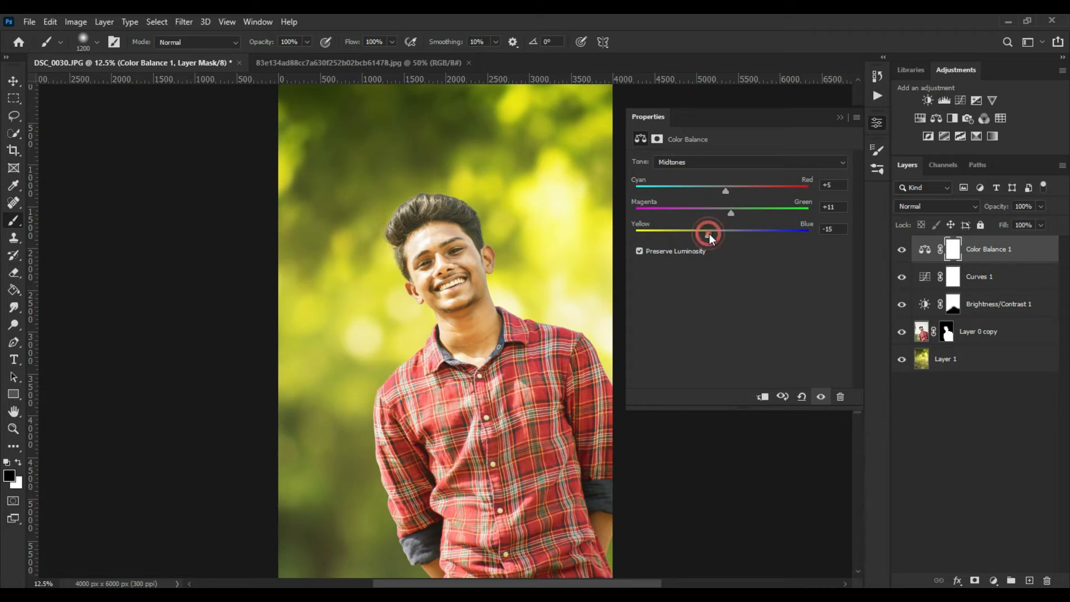
- Adjust the Color Balance shadows slightly toward cyan, with magenta-green at -2 and yellow-blue at +5
left_click(762, 163)
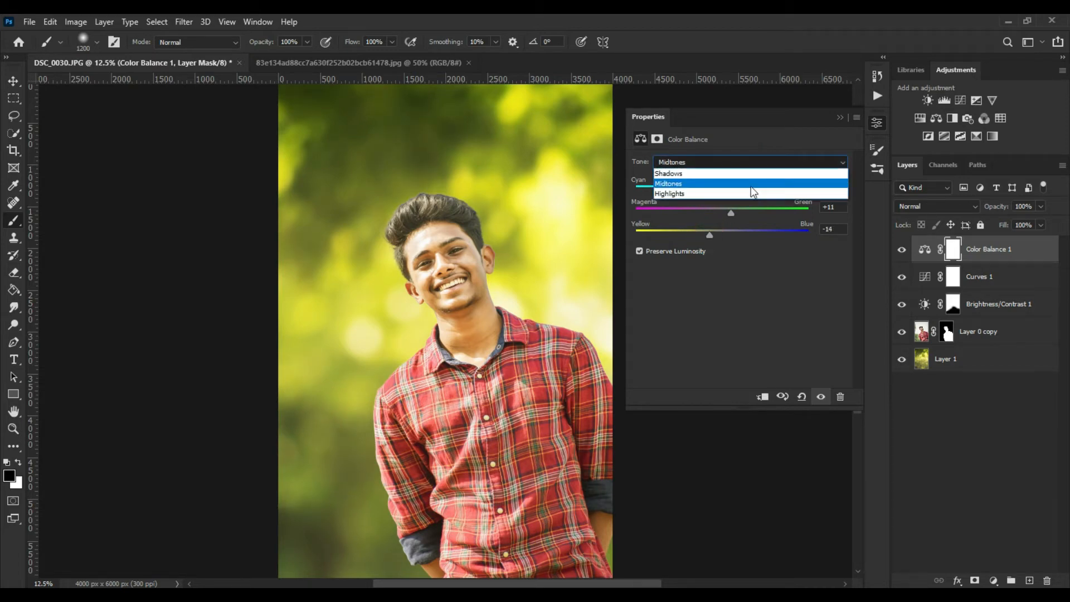
left_click(744, 174)
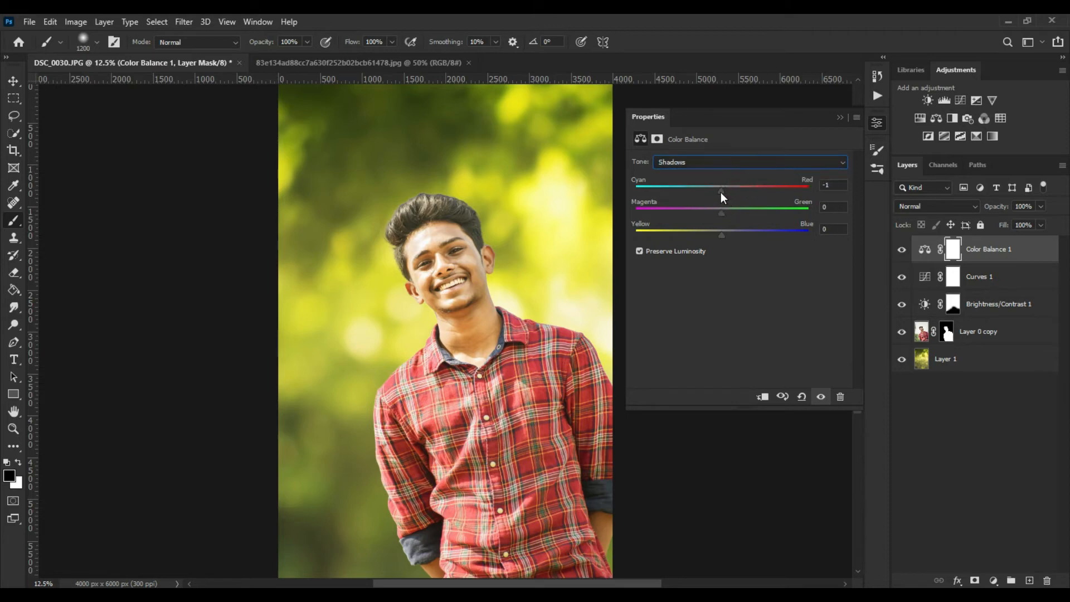
left_click_drag(716, 192, 713, 193)
left_click_drag(722, 231, 721, 209)
- Shift the Color Balance highlights slightly toward blue, with yellow-blue at +3, and nudge the cyan-red balance
left_click(775, 160)
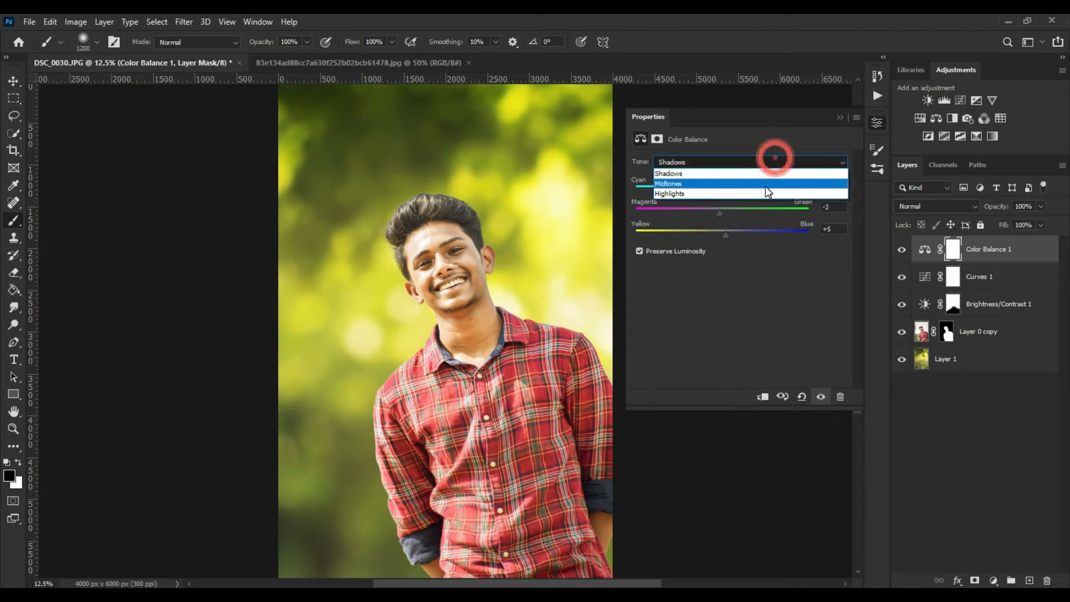
left_click(765, 189)
left_click_drag(722, 235, 725, 235)
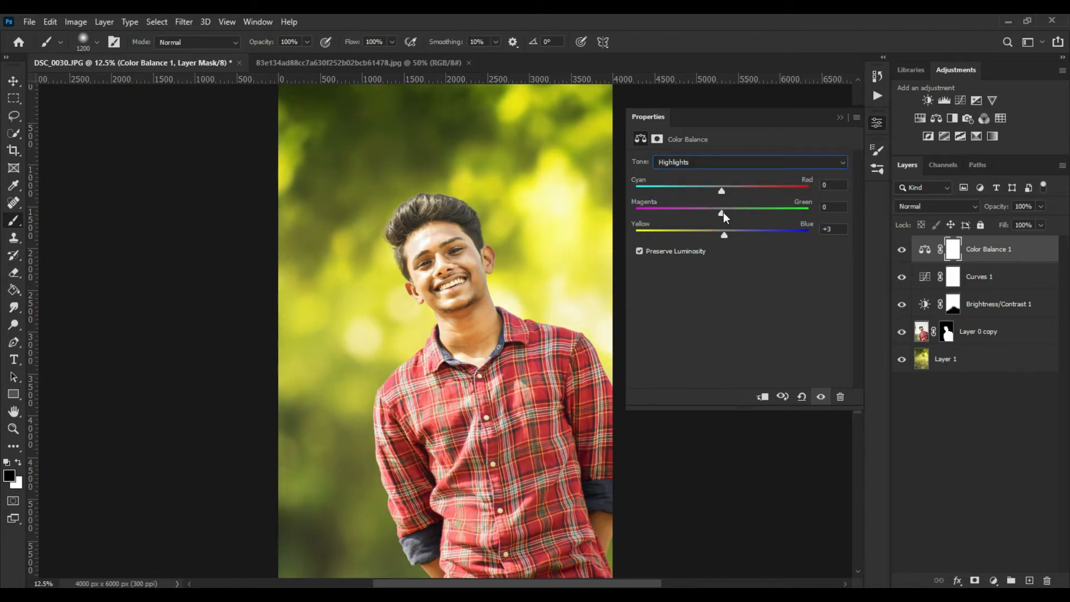
mouse_move(722, 192)
left_mouse_down()
mouse_move(711, 192)
mouse_move(723, 193)
left_mouse_up()
left_click(838, 117)
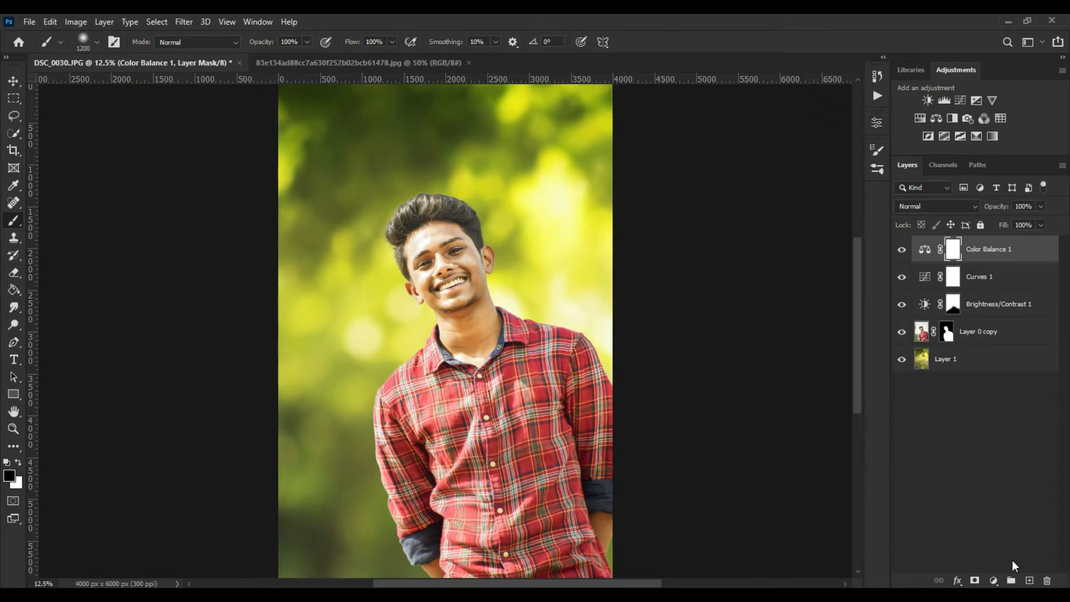
- Add a Vibrance adjustment layer and raise its vibrance slightly, leaving saturation at 0
left_click(994, 580)
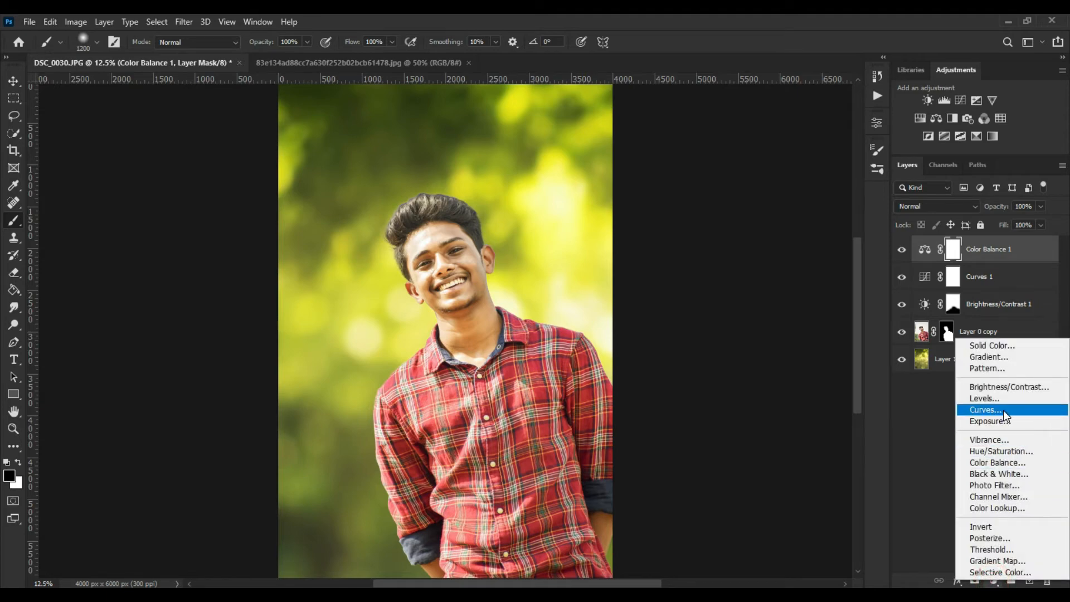
left_click(989, 440)
left_click(749, 169)
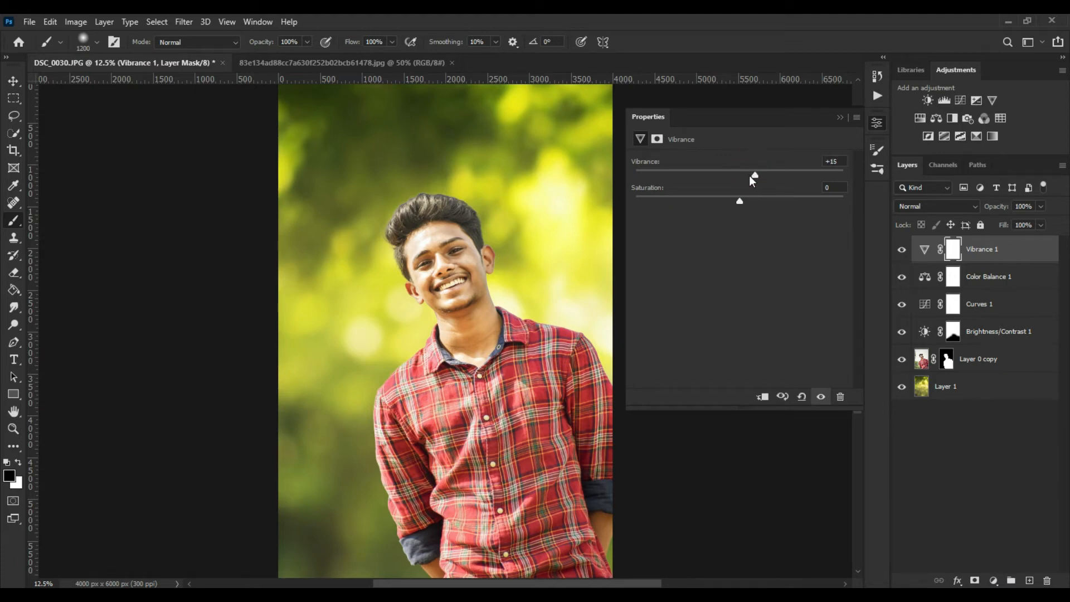
left_click_drag(749, 175, 742, 175)
left_click(840, 120)
- Add a Selective Color adjustment layer with greens at cyan +2, magenta +5, yellow -11 and black +3
left_click(993, 580)
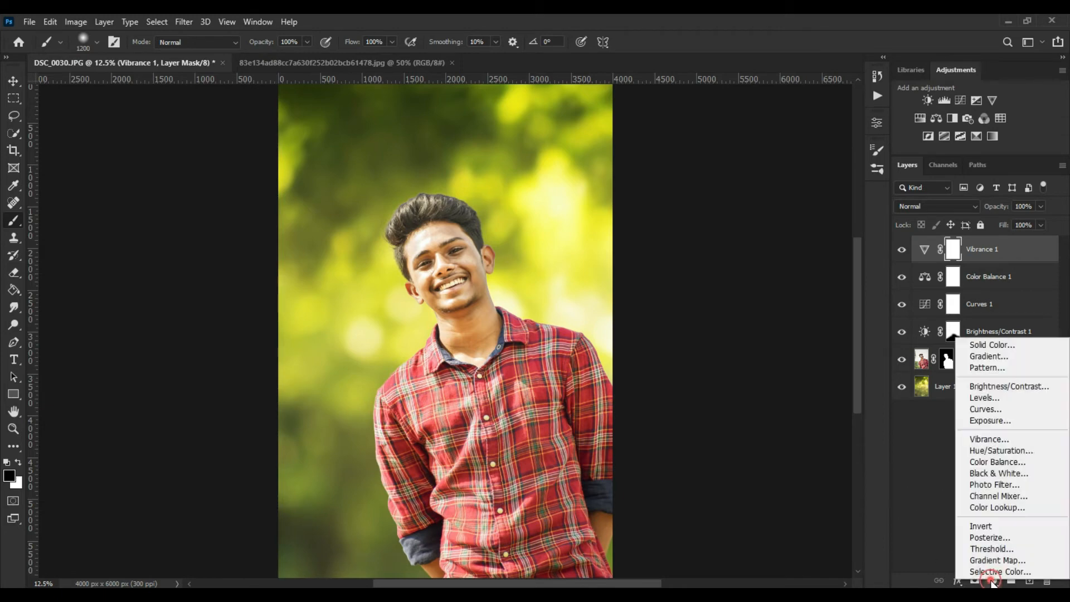
left_click(999, 569)
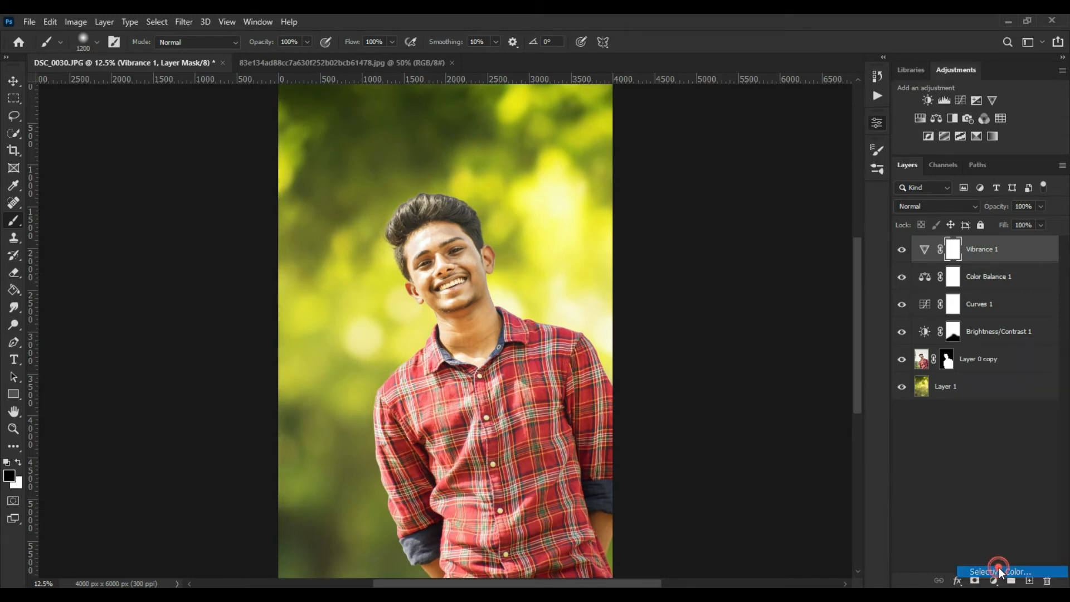
left_click(788, 175)
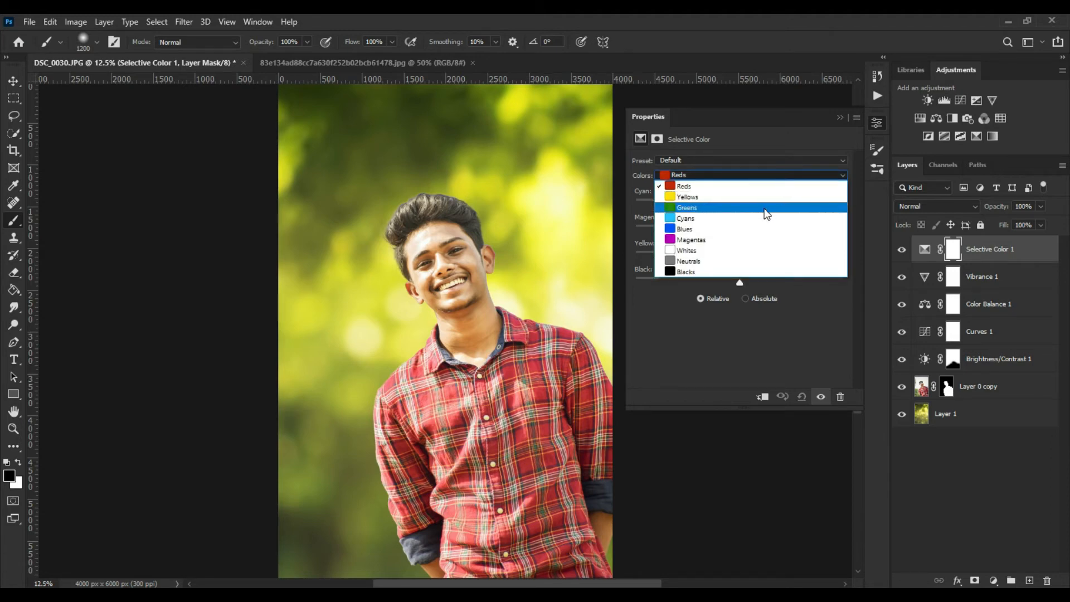
left_click(763, 207)
left_click_drag(738, 206, 728, 206)
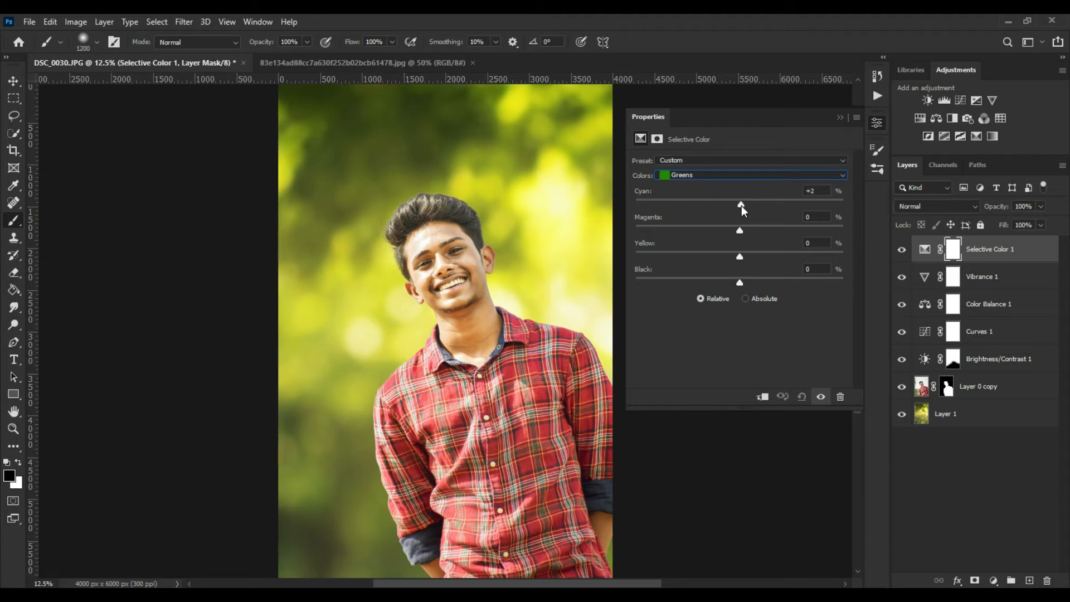
mouse_move(740, 230)
left_mouse_down()
mouse_move(729, 231)
mouse_move(748, 236)
left_mouse_up()
left_click_drag(741, 286, 728, 259)
left_click(838, 118)
- Add a Levels adjustment layer with the input black point at 5 and midtones at about 1.11
key("ctrl+minus")
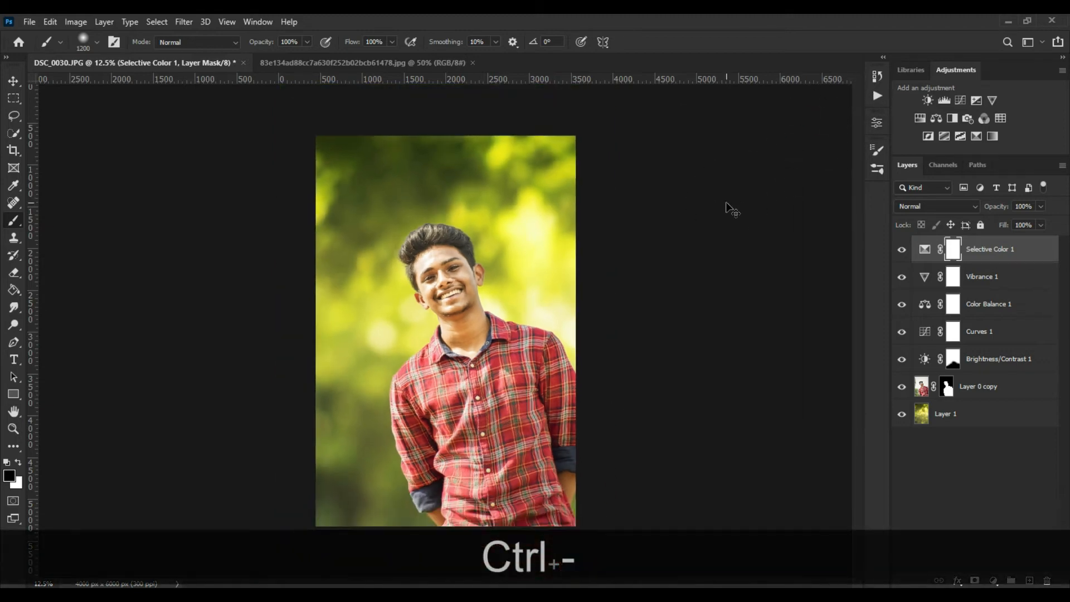
key("ctrl+minus")
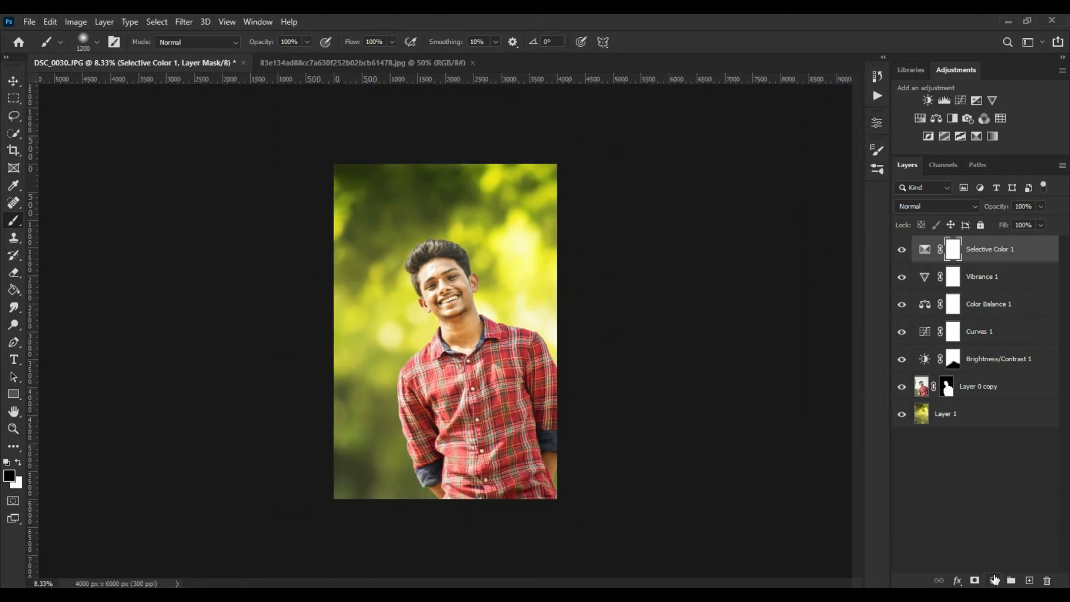
left_click(995, 581)
left_click(996, 393)
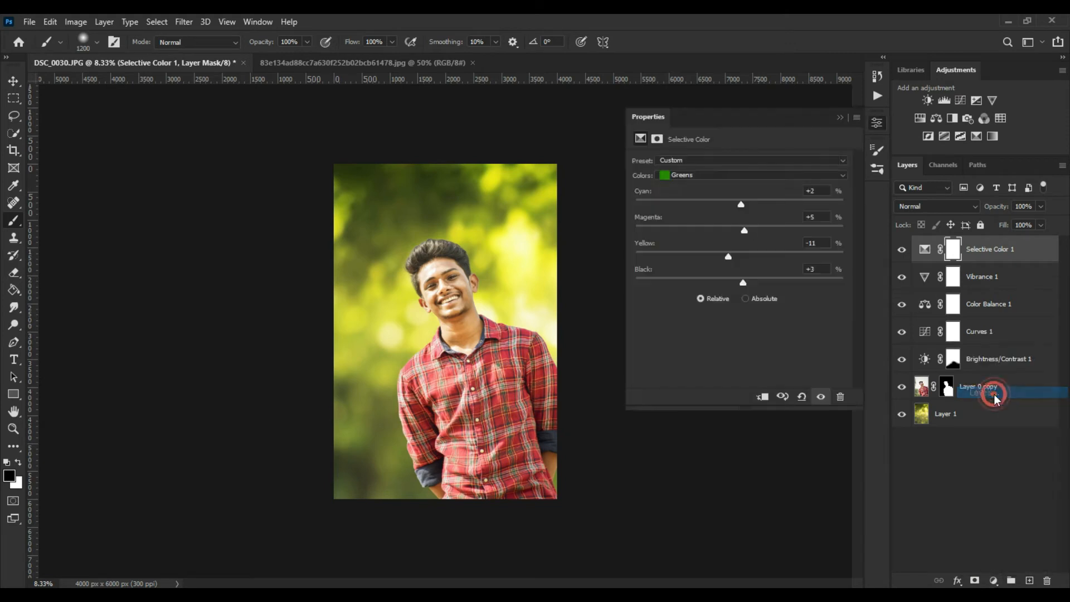
left_click_drag(666, 260, 668, 258)
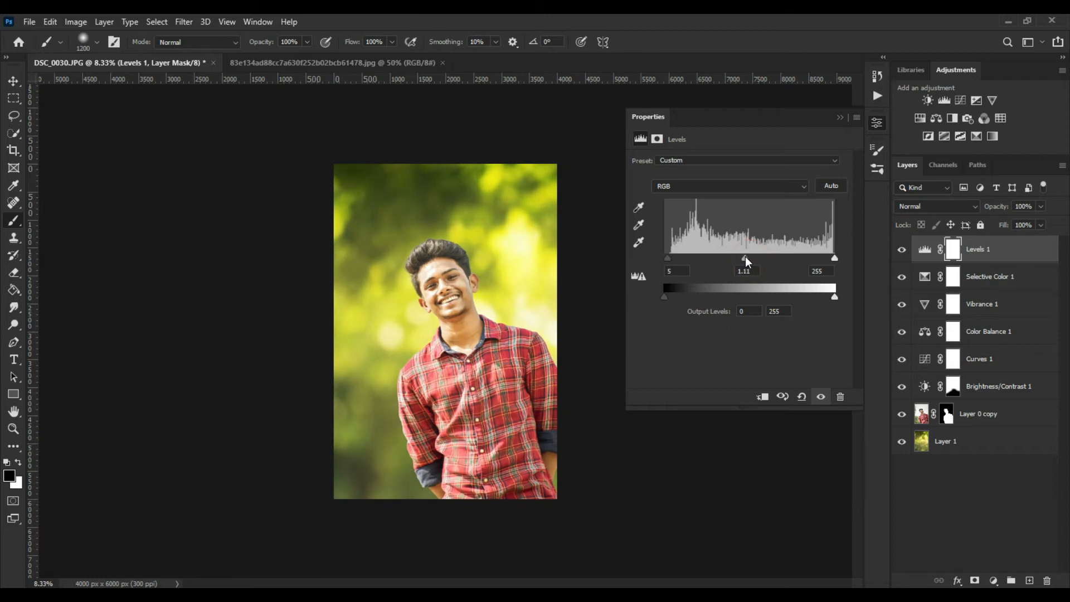
left_click_drag(835, 256, 847, 257)
left_click(838, 118)
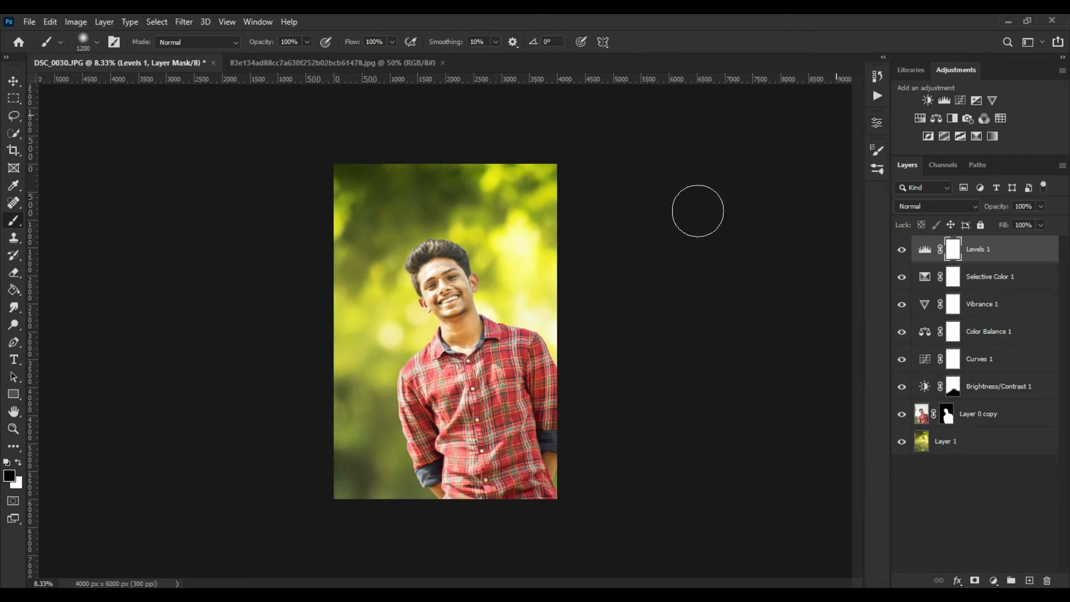
- Paint black on the Vibrance layer's mask over the man's face, using a smaller brush
key("ctrl+equal")
key("ctrl+minus")
left_click(954, 306)
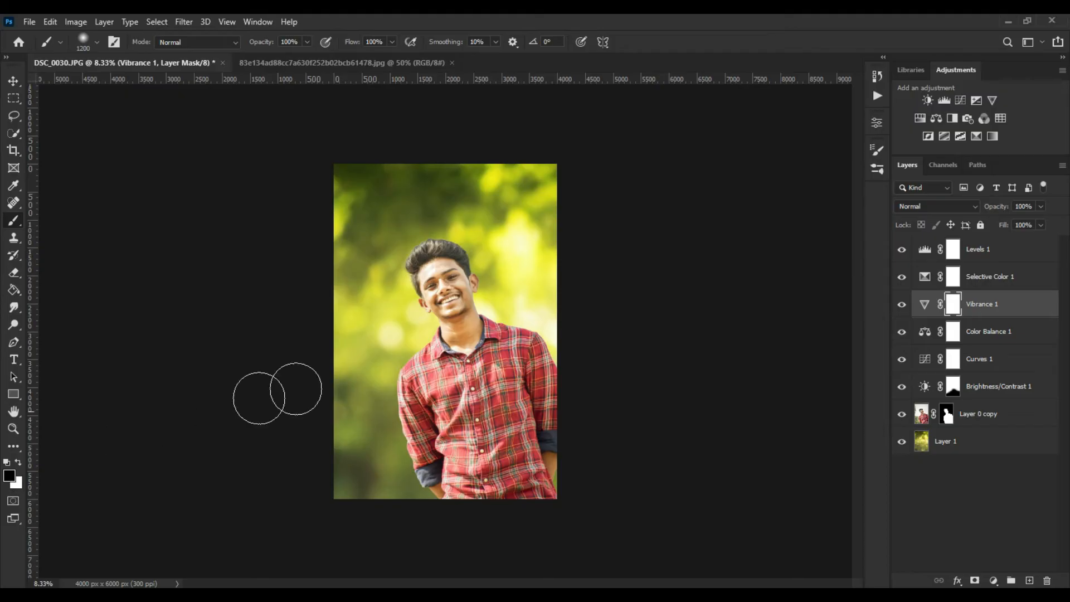
key("bracketleft")
key("bracketleft")
key("bracketleft")
key("bracketleft")
key("bracketleft")
key("bracketleft")
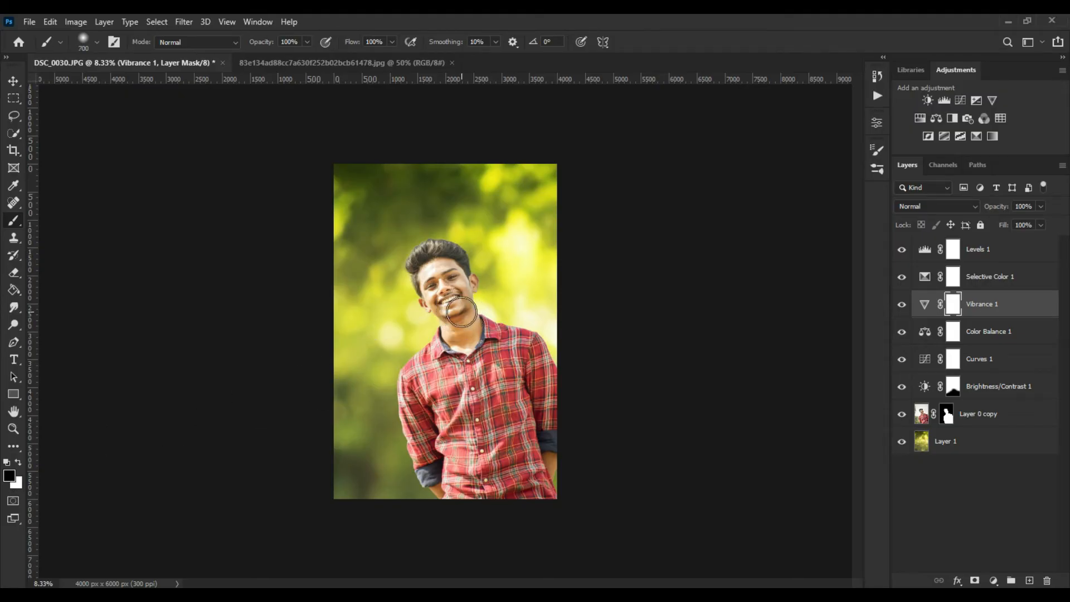
mouse_move(446, 289)
left_mouse_down()
mouse_move(442, 278)
mouse_move(445, 306)
mouse_move(450, 277)
mouse_move(436, 268)
left_mouse_up()
- Paint black over the man's face and neck on the Selective Color and Color Balance masks
left_click(953, 276)
mouse_move(426, 301)
left_mouse_down()
mouse_move(452, 297)
mouse_move(432, 271)
mouse_move(449, 274)
mouse_move(466, 328)
mouse_move(457, 334)
mouse_move(430, 277)
left_mouse_up()
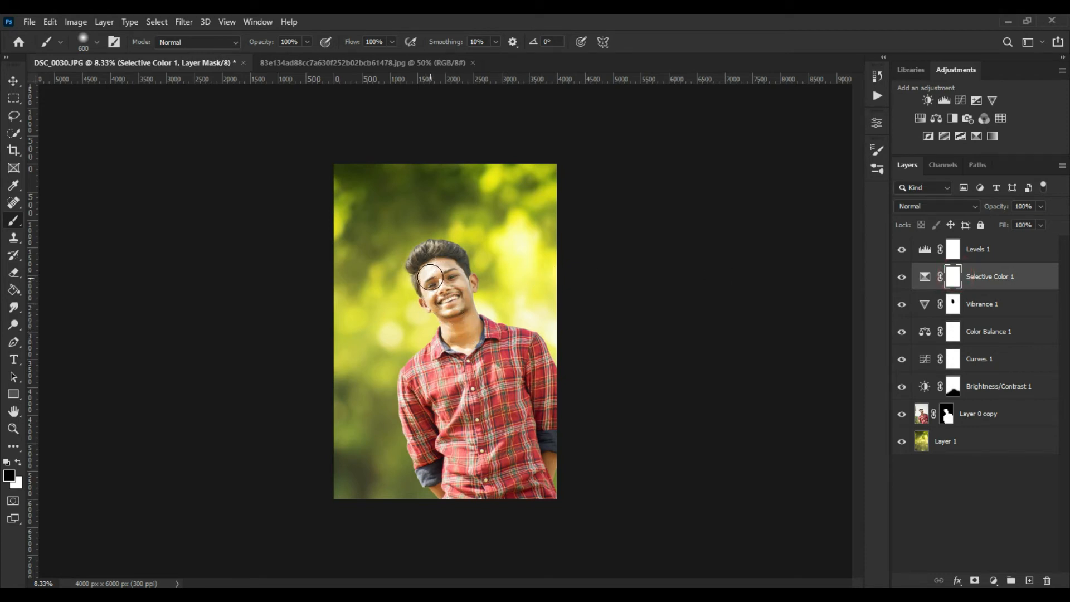
left_click(953, 331)
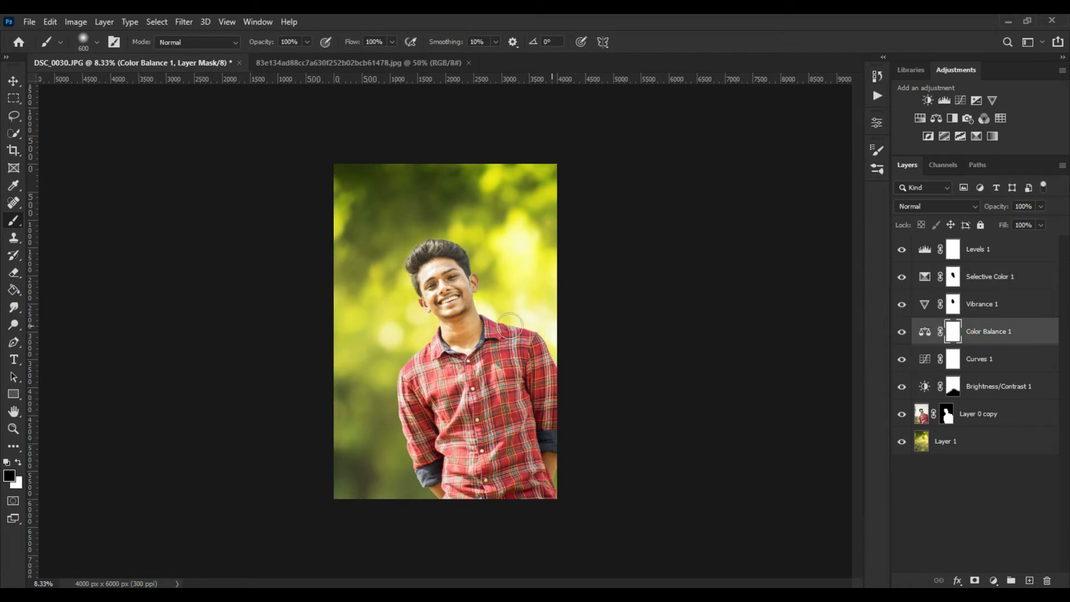
left_click(459, 333)
mouse_move(453, 316)
left_mouse_down()
mouse_move(434, 274)
mouse_move(452, 272)
mouse_move(466, 328)
mouse_move(454, 275)
mouse_move(462, 278)
mouse_move(452, 264)
mouse_move(429, 261)
mouse_move(436, 299)
mouse_move(462, 344)
left_mouse_up()
- Merge all layers, from the green background up to the Levels adjustment, into one layer
left_click(999, 255)
key("alt+comma")
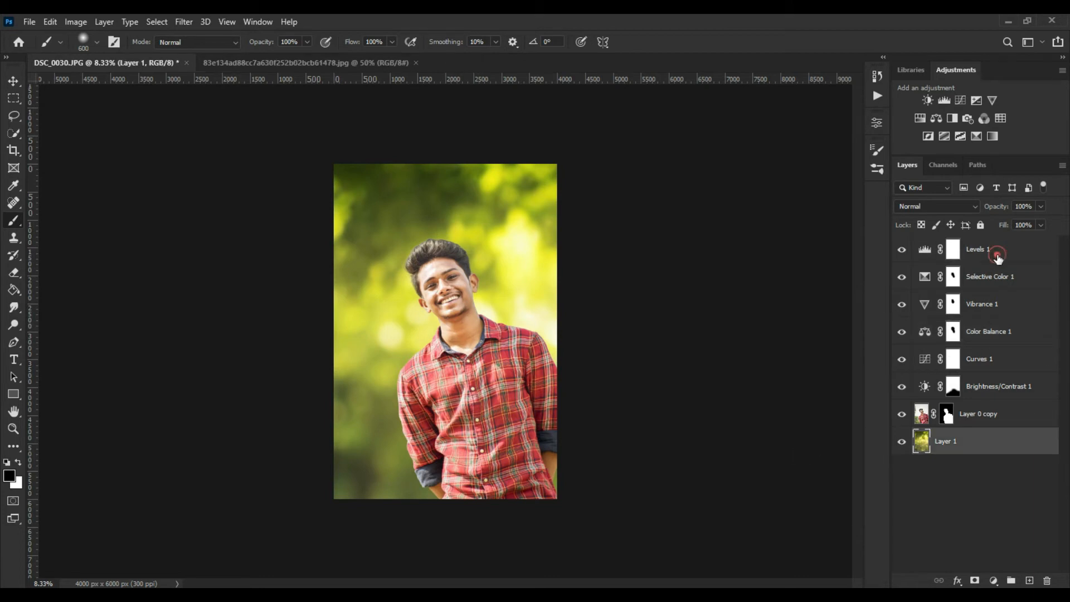
left_click(998, 258, "shift")
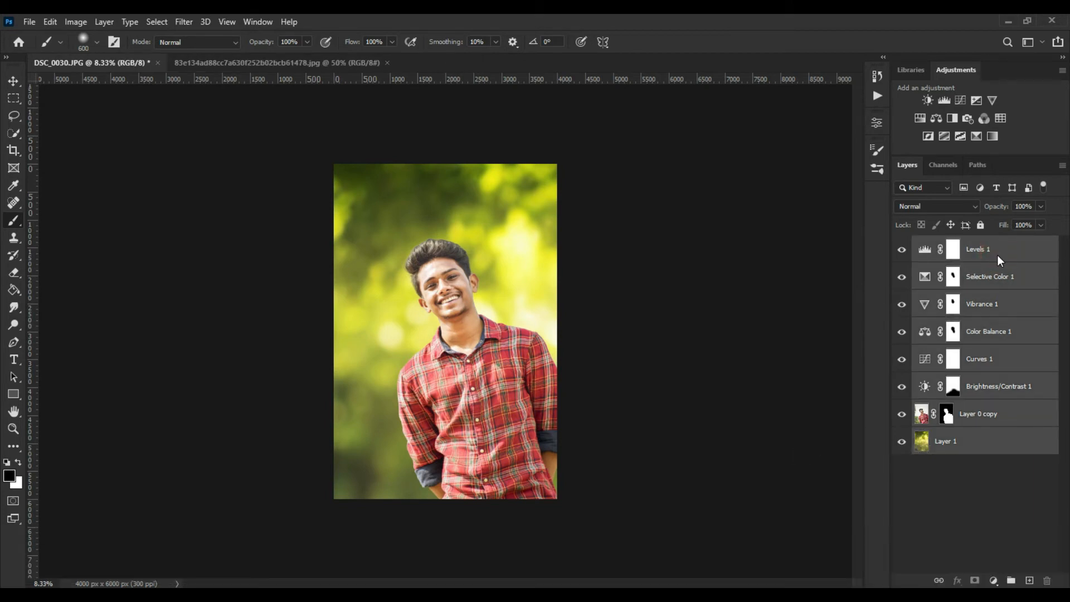
right_click(998, 255)
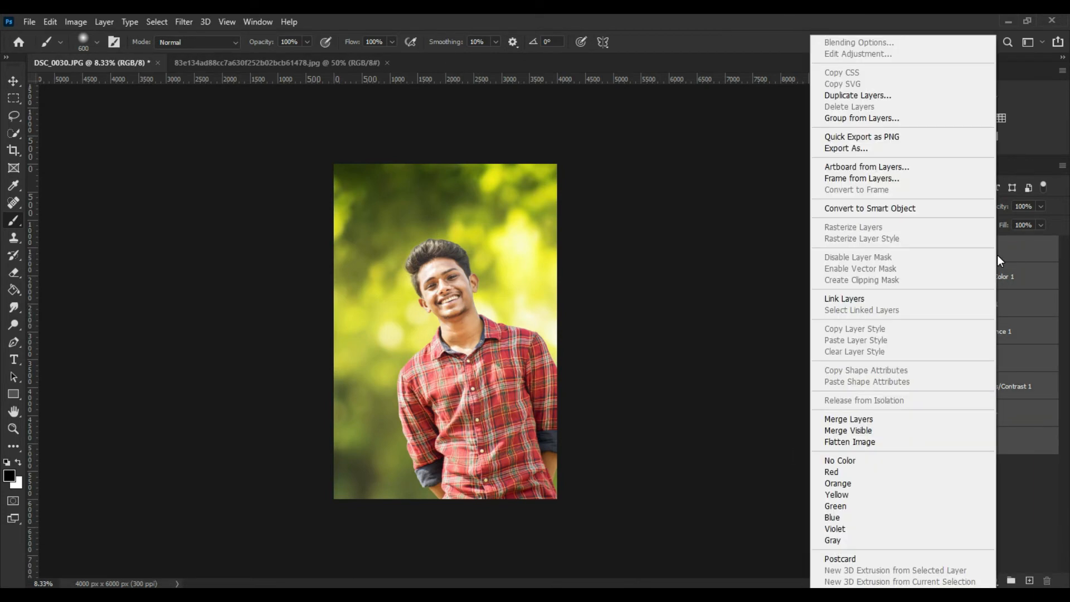
left_click(861, 418)
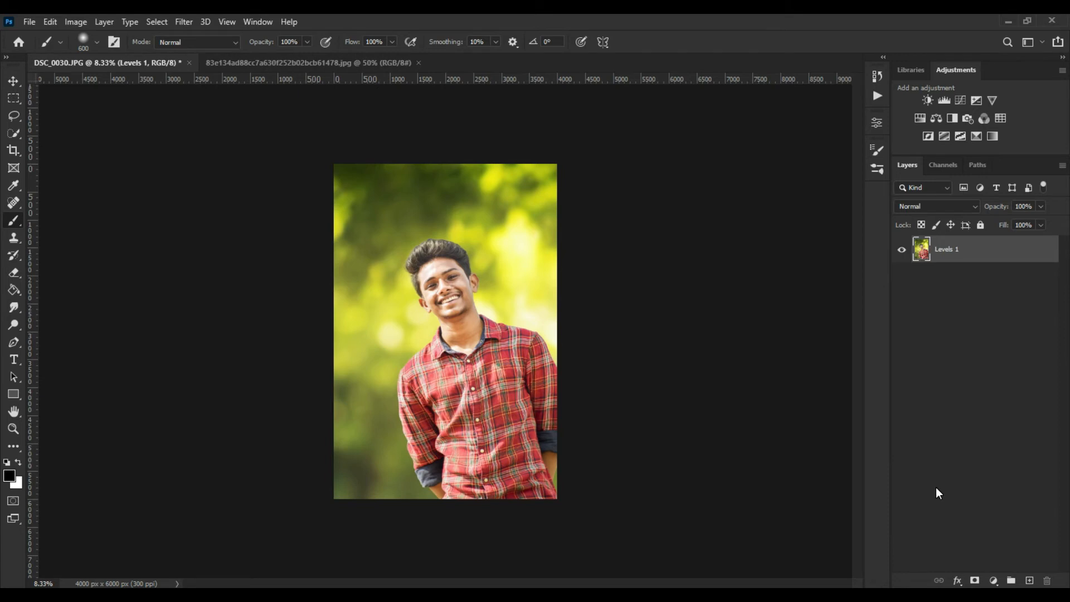
- Start a Field Blur on the merged layer and reduce the blur of the pin at the man's neck to its minimum
left_click(13, 81)
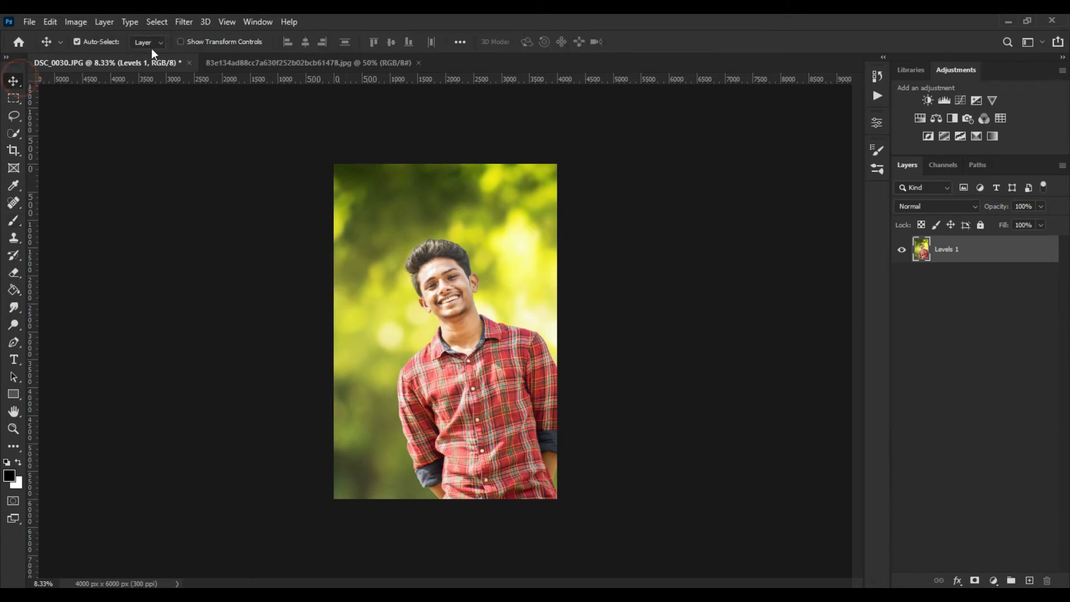
left_click(184, 22)
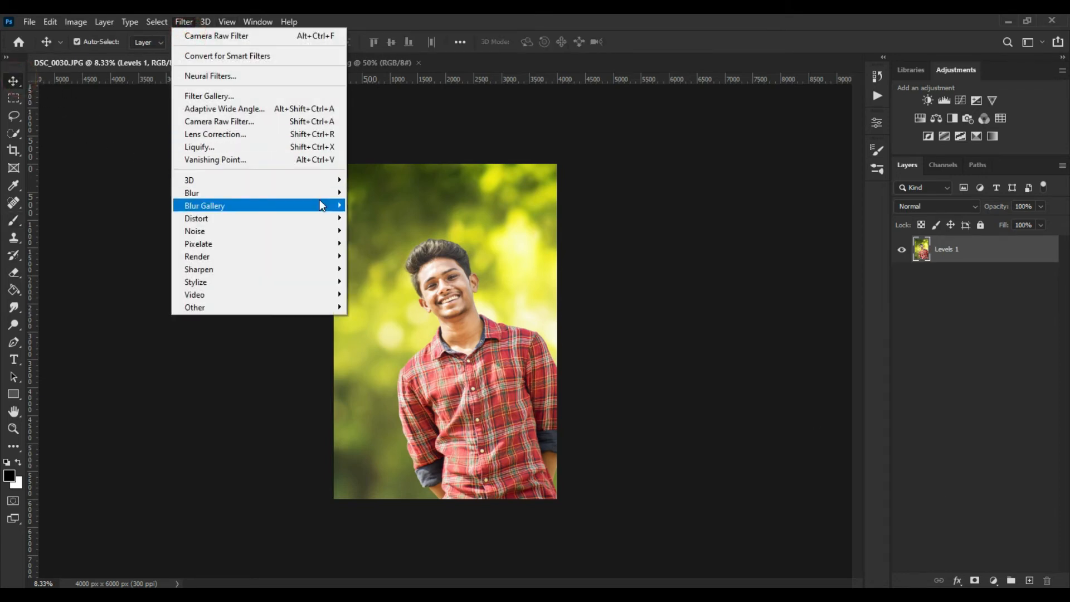
mouse_move(323, 206)
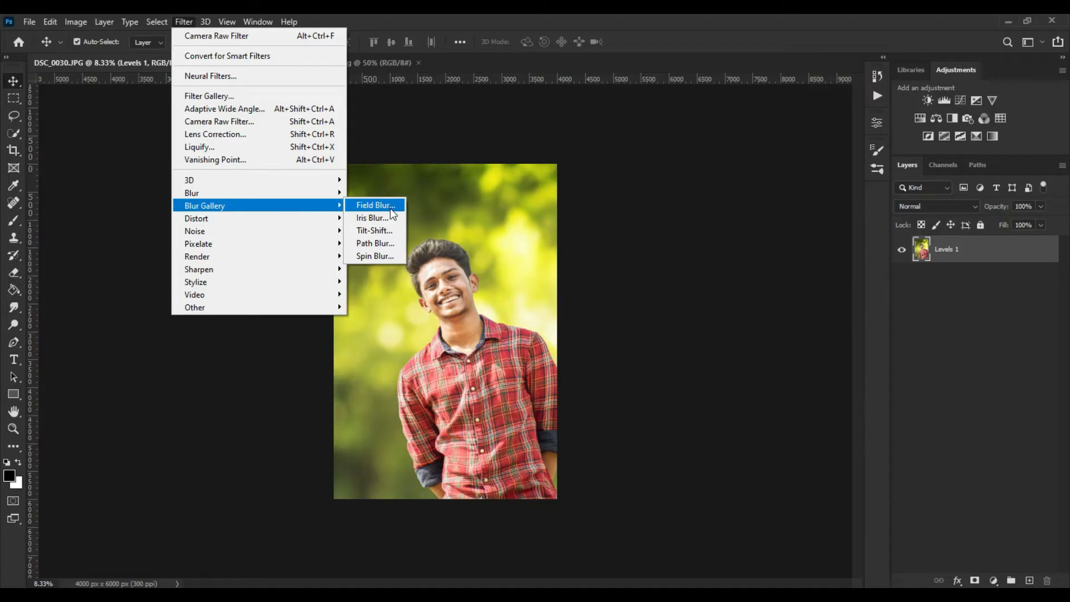
left_click(390, 209)
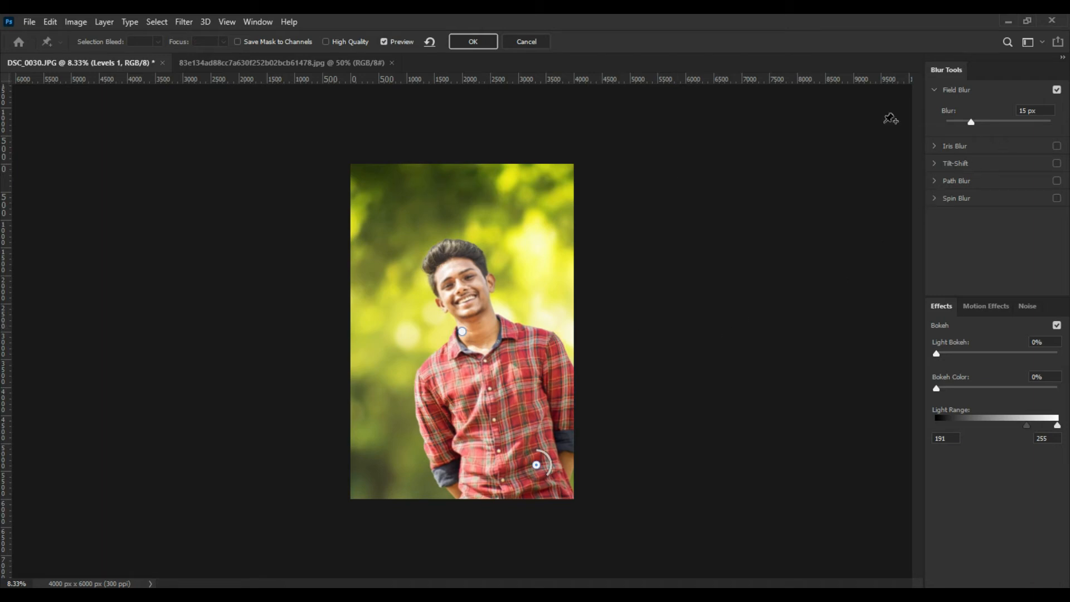
left_click(462, 332)
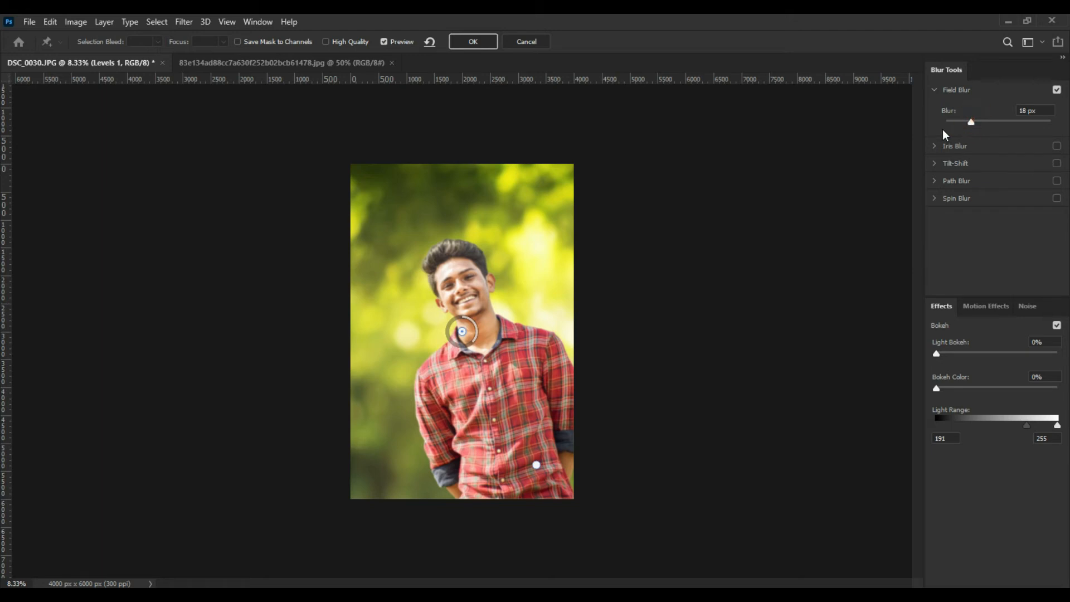
left_click(971, 122)
left_click(463, 333)
left_click_drag(982, 124, 930, 128)
- Adjust the blur pin on the lower shirt and add a reduced-blur pin at the image's bottom edge beside the cuff
left_click(537, 466)
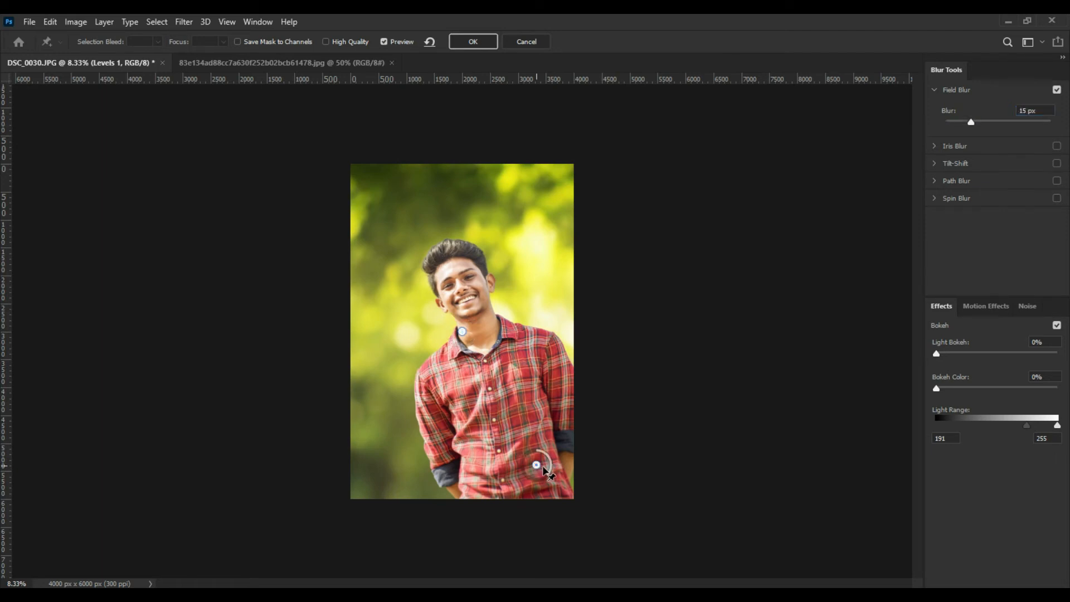
left_click_drag(548, 471, 548, 473)
left_click(425, 494)
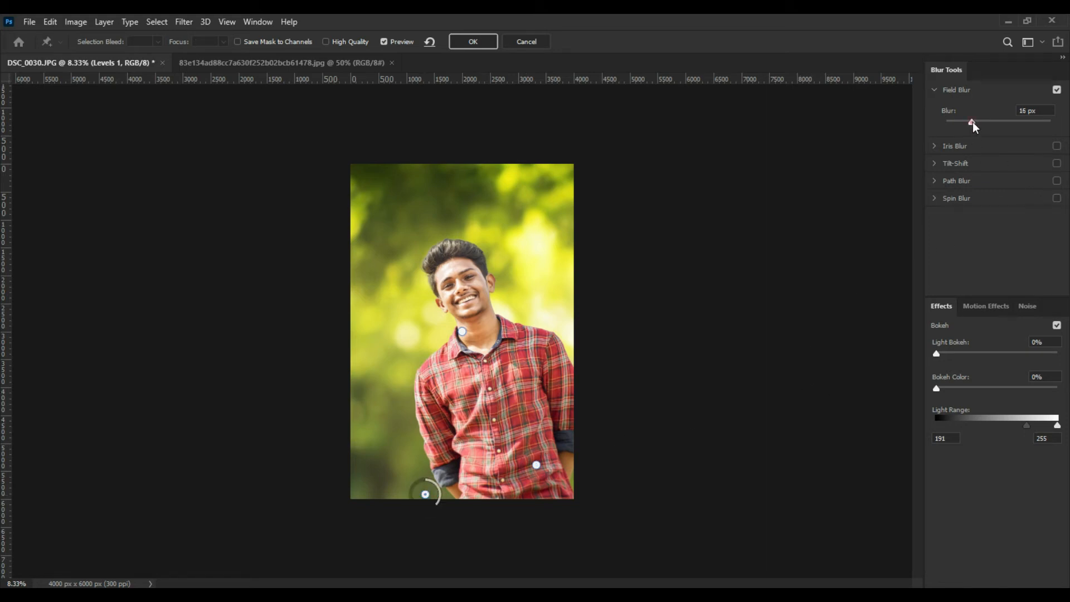
left_click_drag(973, 123, 973, 124)
left_click_drag(974, 122, 964, 126)
- Add Field Blur pins on the shoulder near the image's edge at 8 px and on the opposite sleeve with reduced blur
left_click(563, 352)
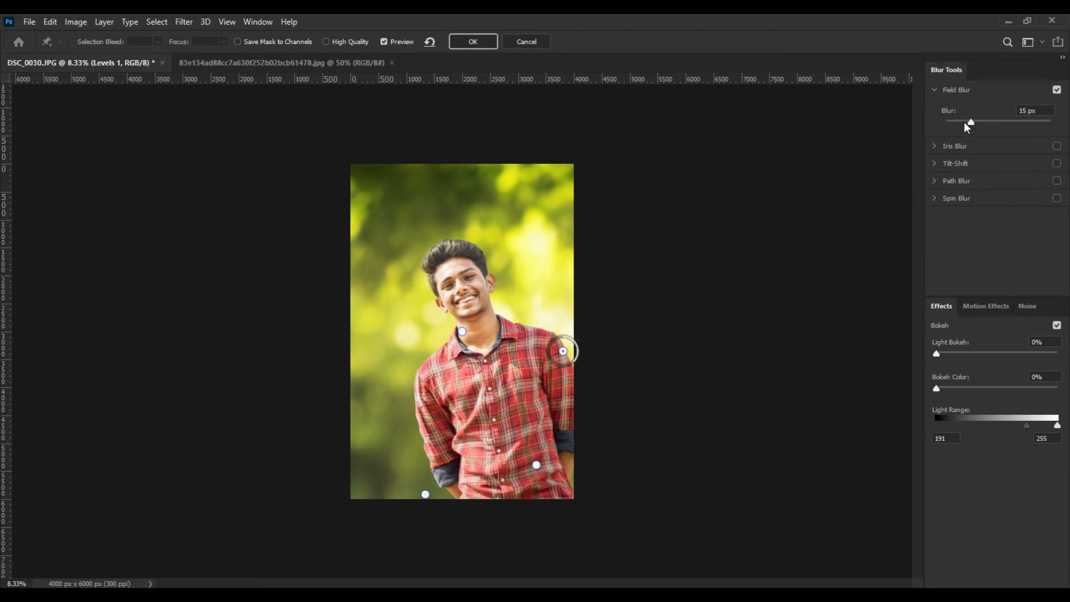
left_click_drag(966, 124, 963, 121)
left_click(416, 402)
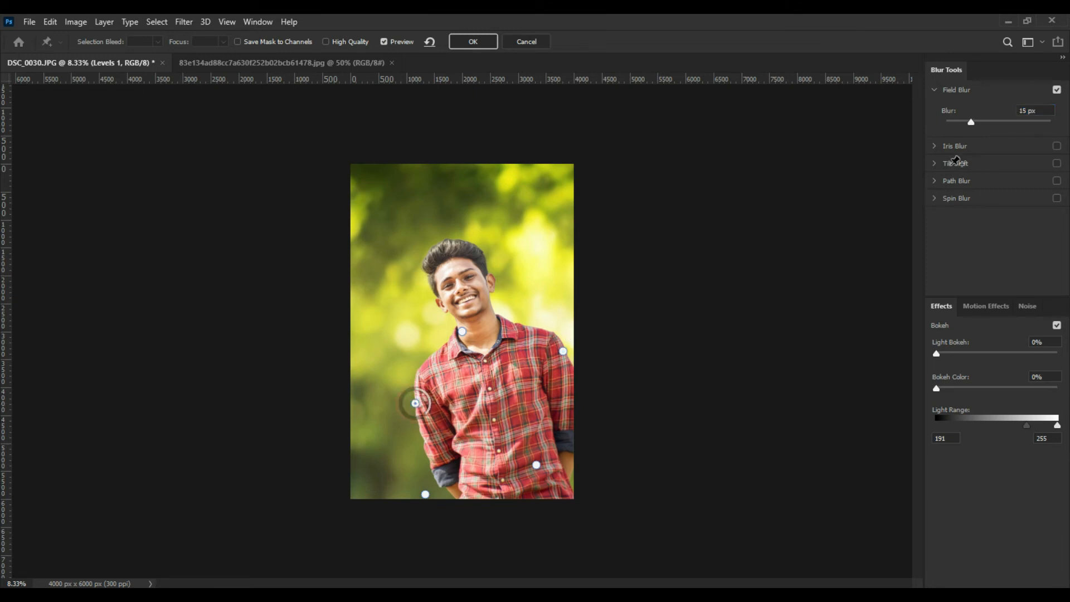
left_click_drag(970, 123, 966, 122)
- Fine-tune the shoulder pin's blur, set the pin at the bottom edge beside the cuff to 10 px, and apply the Field Blur
left_click(562, 352)
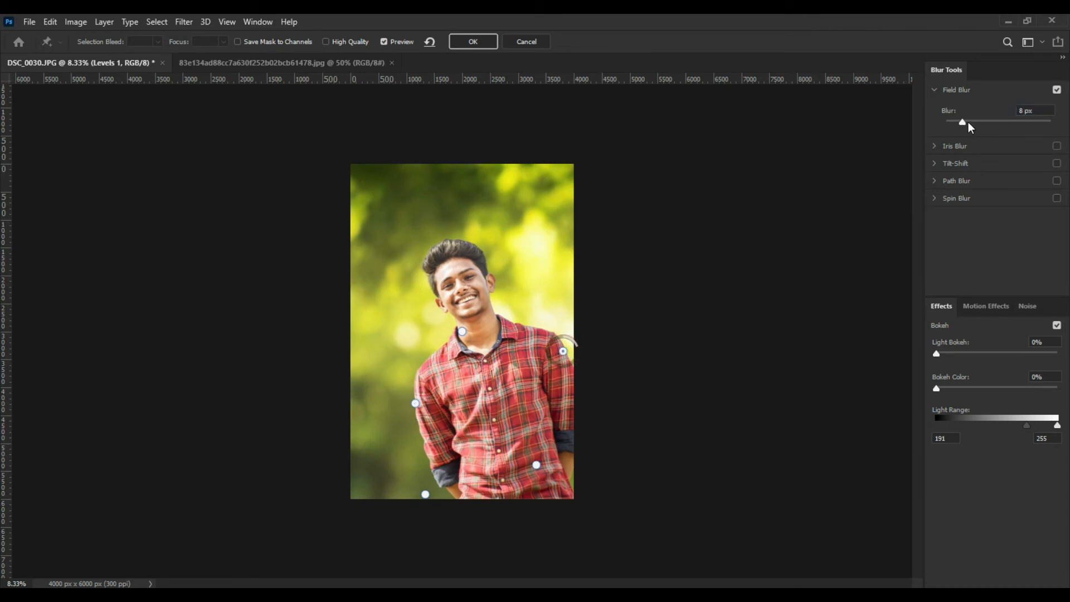
left_click_drag(963, 122, 967, 118)
left_click(426, 496)
left_click_drag(963, 122, 968, 122)
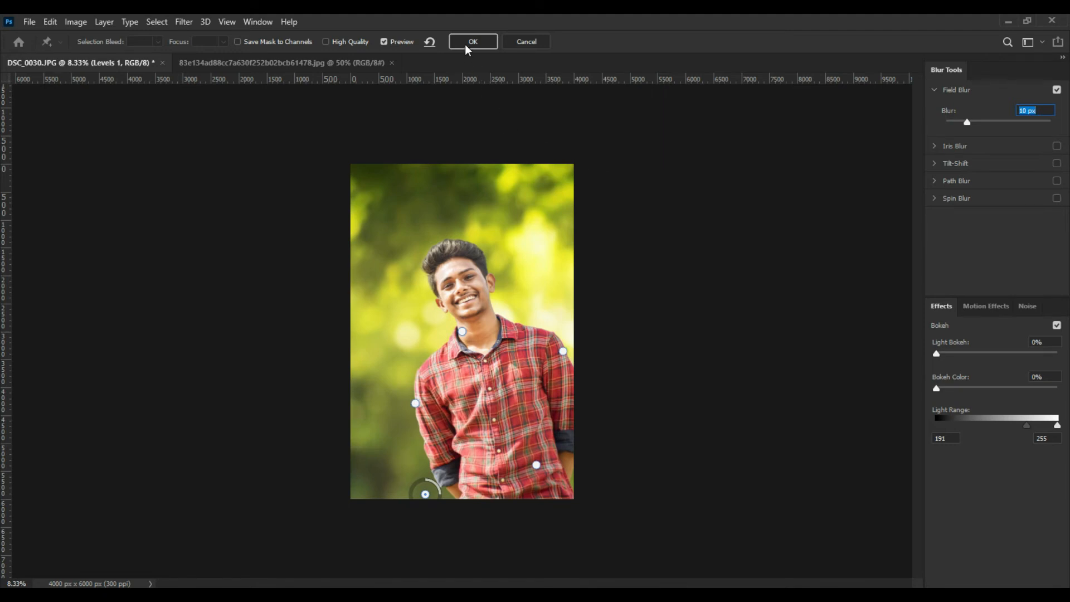
left_click(468, 47)
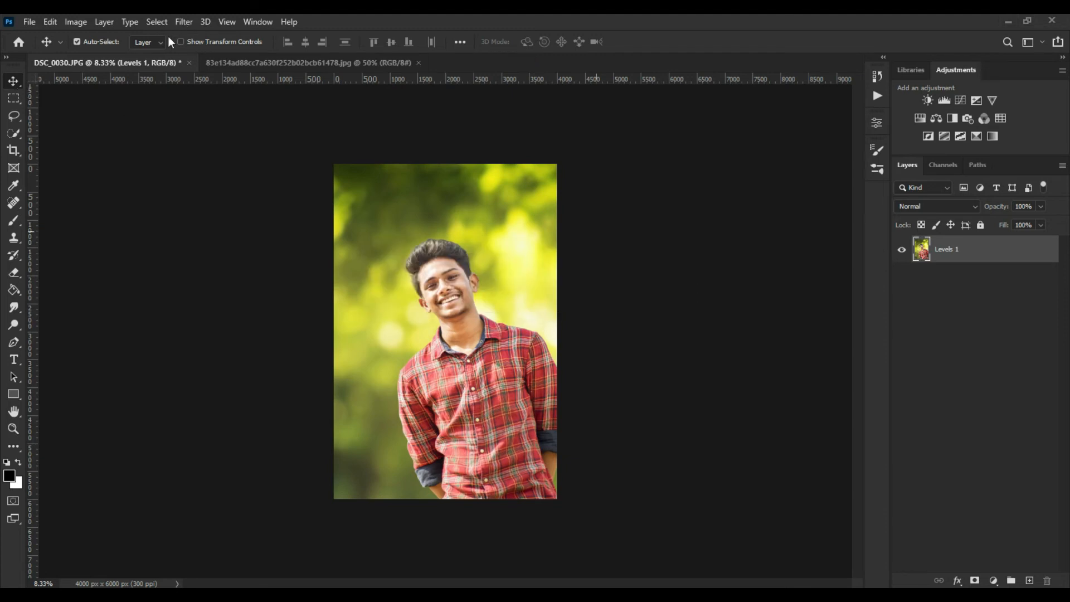
- Start a Camera Raw filter on the merged layer and set the Color Mixer hue of Greens to -49 and Yellows to +12
left_click(184, 22)
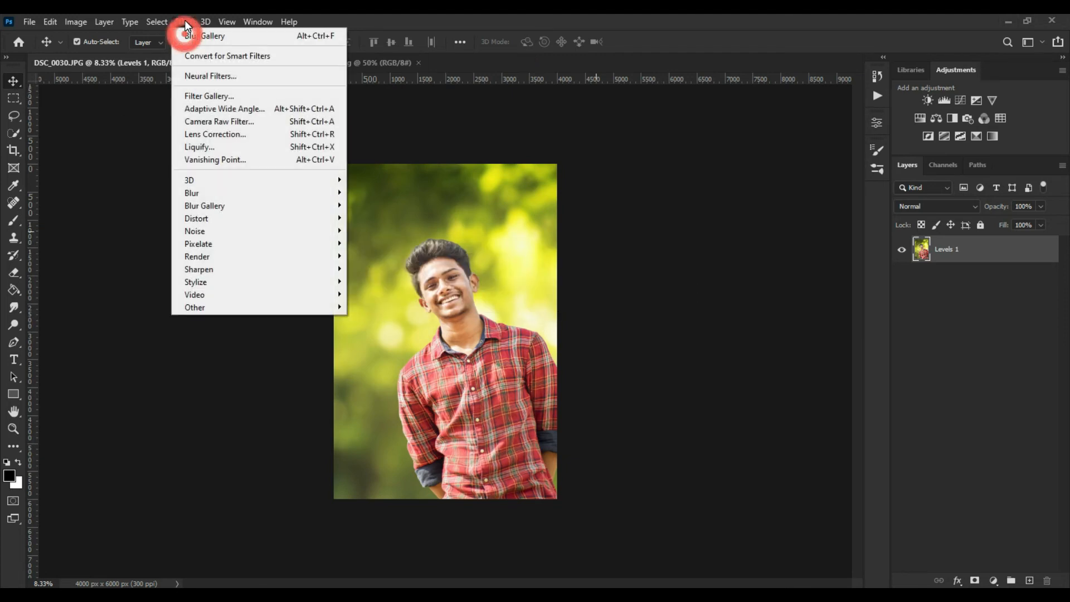
left_click(225, 121)
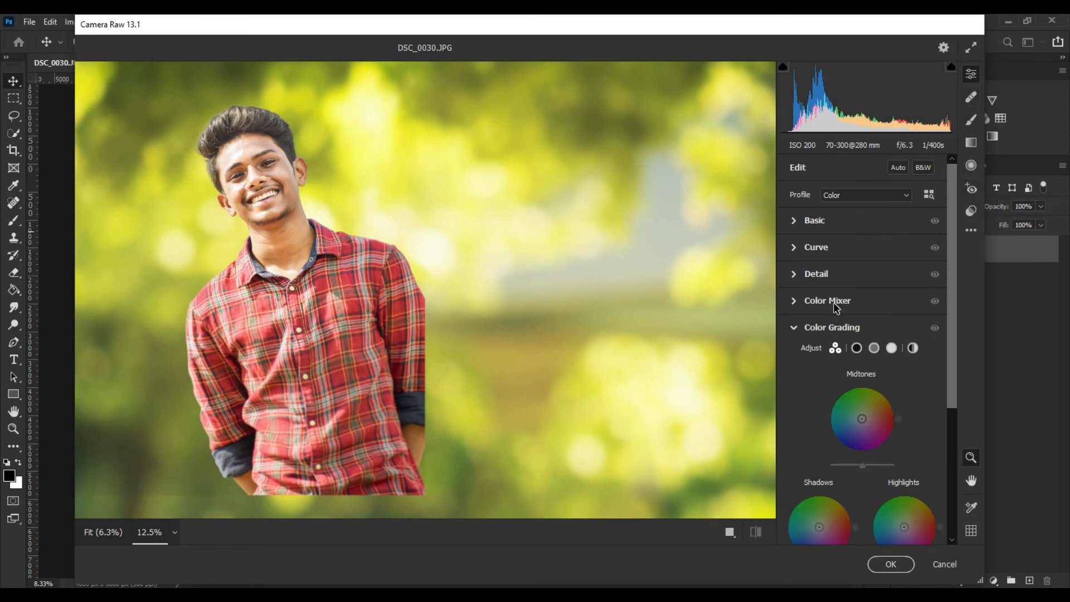
left_click(817, 219)
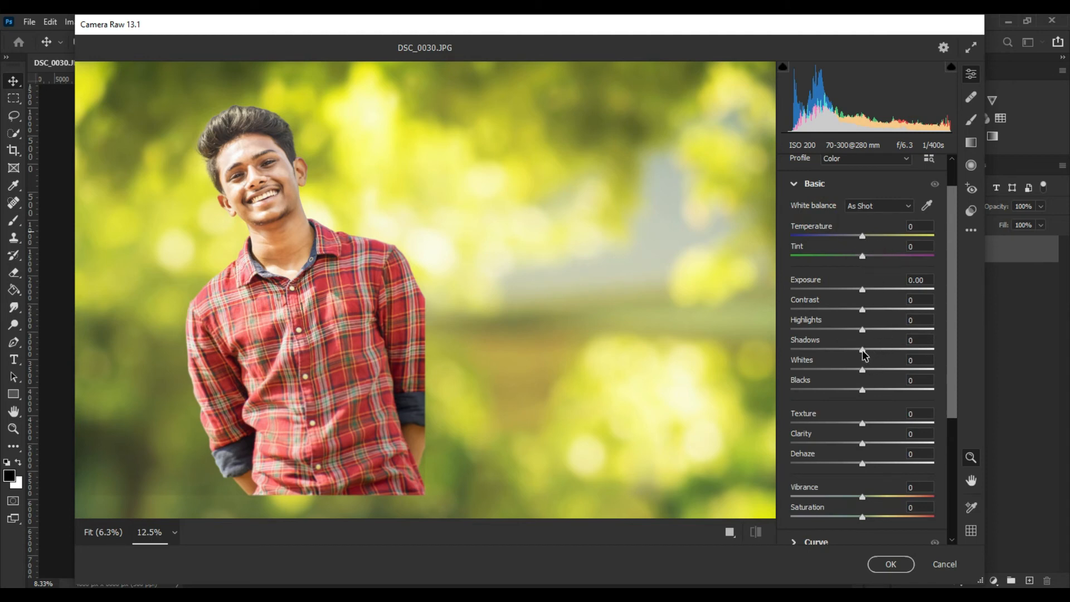
left_click(505, 355, "alt")
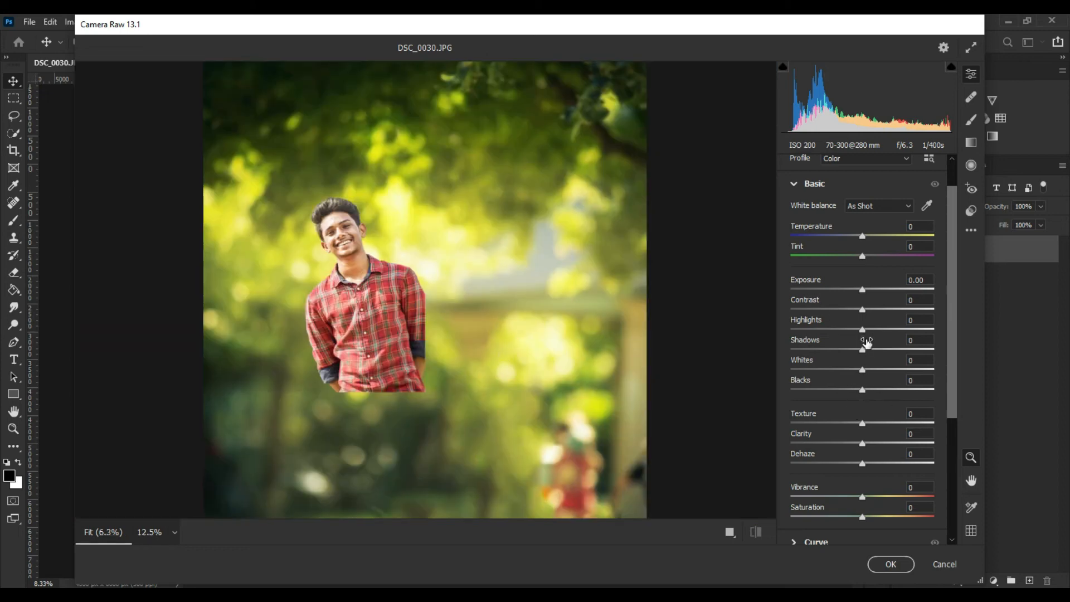
scroll(950, 378, "down", 3)
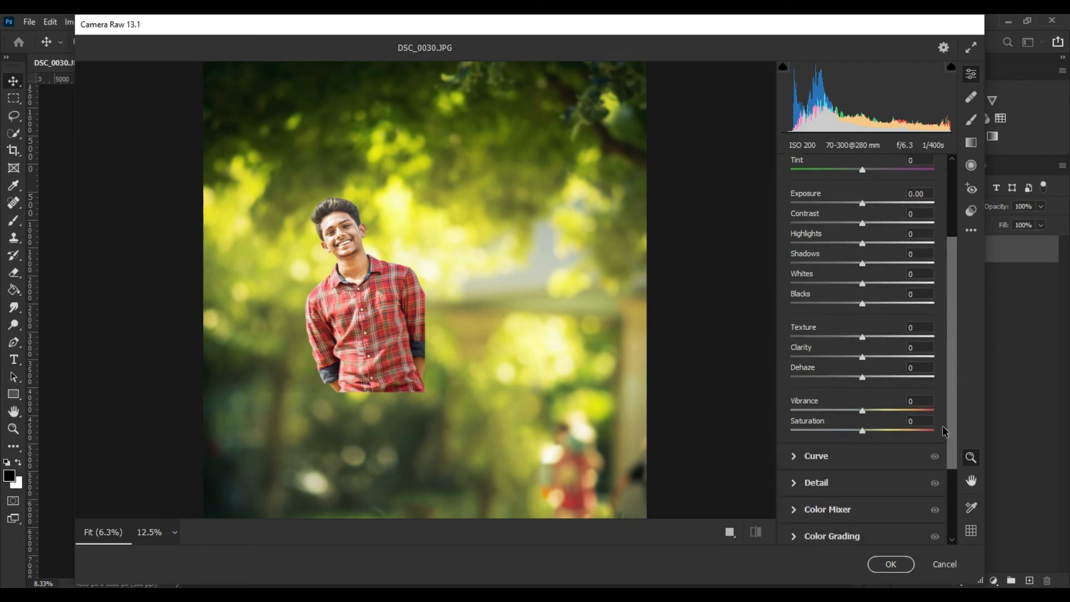
left_click_drag(949, 406, 957, 482)
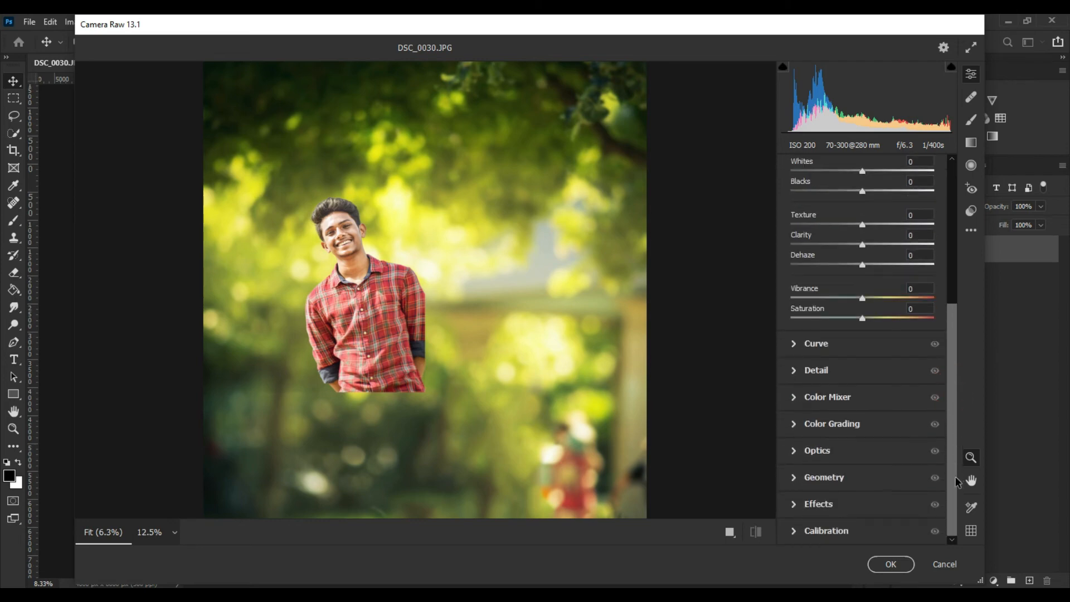
left_click(807, 406)
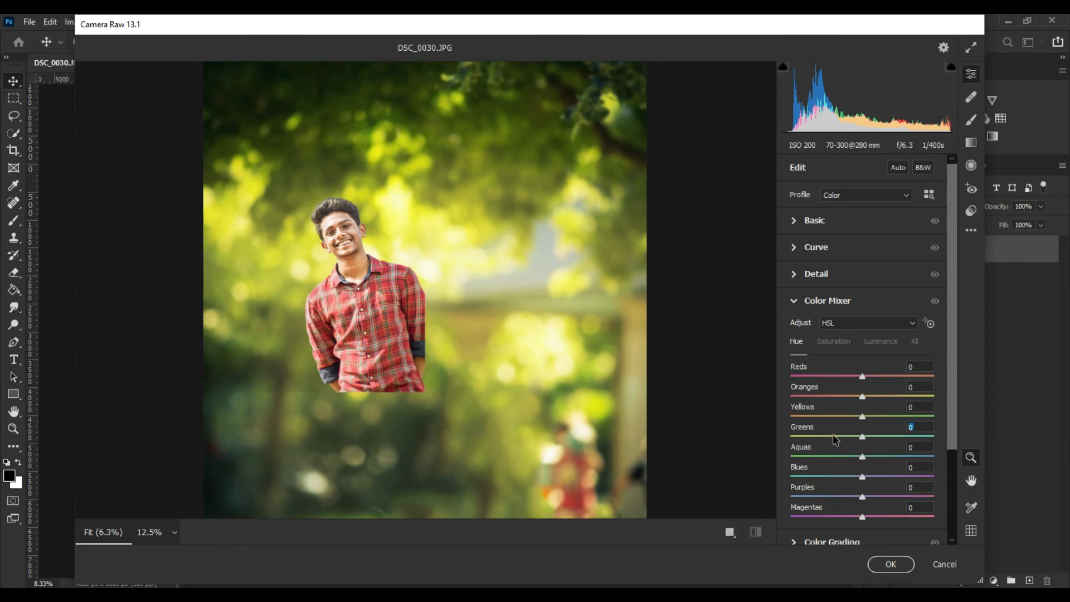
left_click_drag(835, 440, 826, 441)
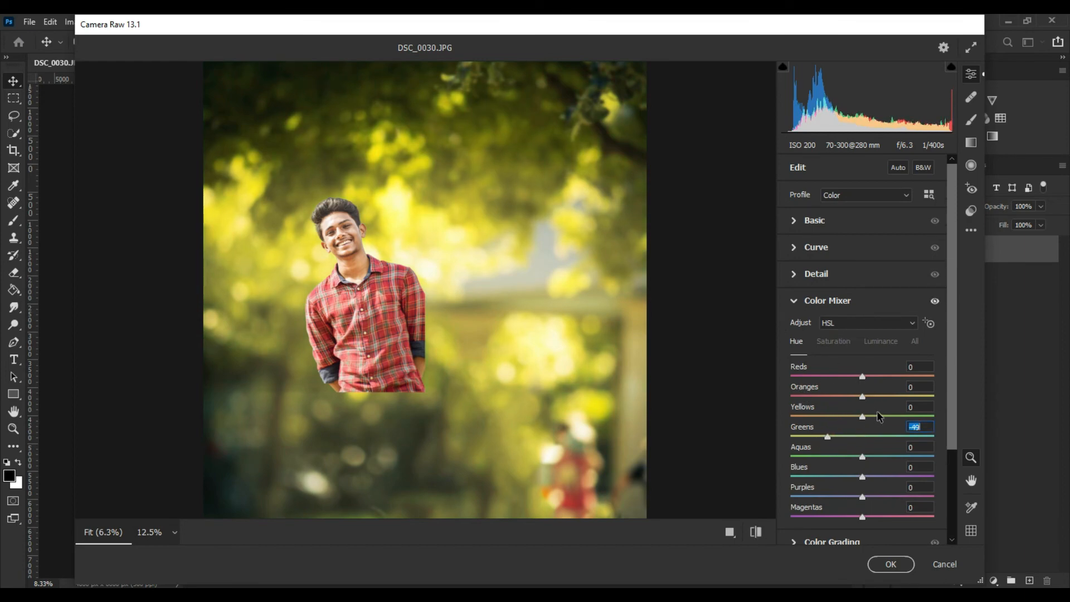
left_click_drag(886, 416, 873, 424)
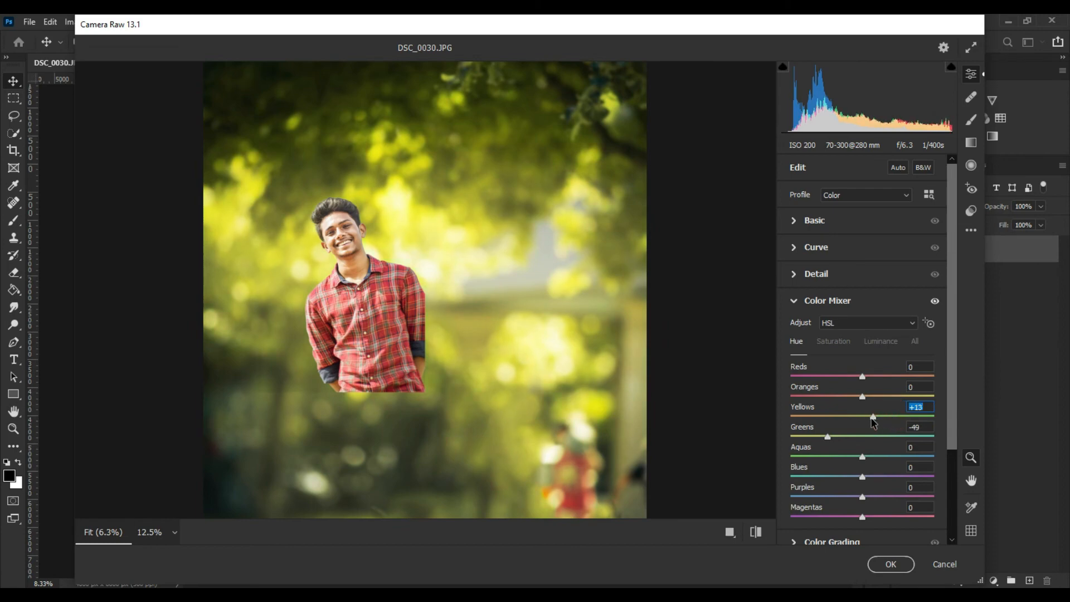
- Raise the Color Mixer saturation of Yellows and Greens to +29 each, and readjust the Greens hue to -44
left_click_drag(863, 416, 887, 419)
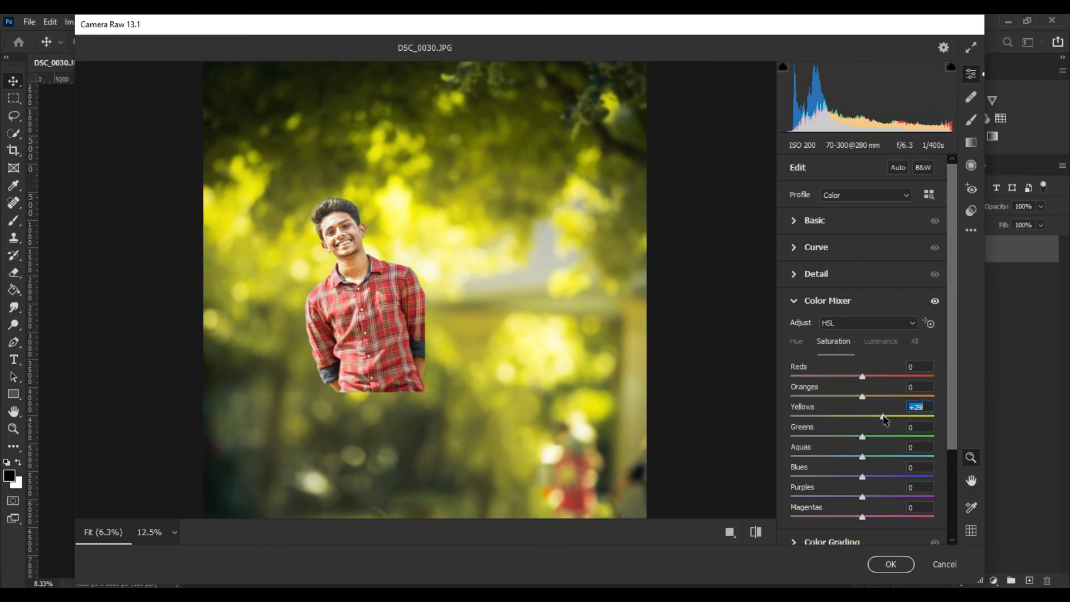
left_click(883, 436)
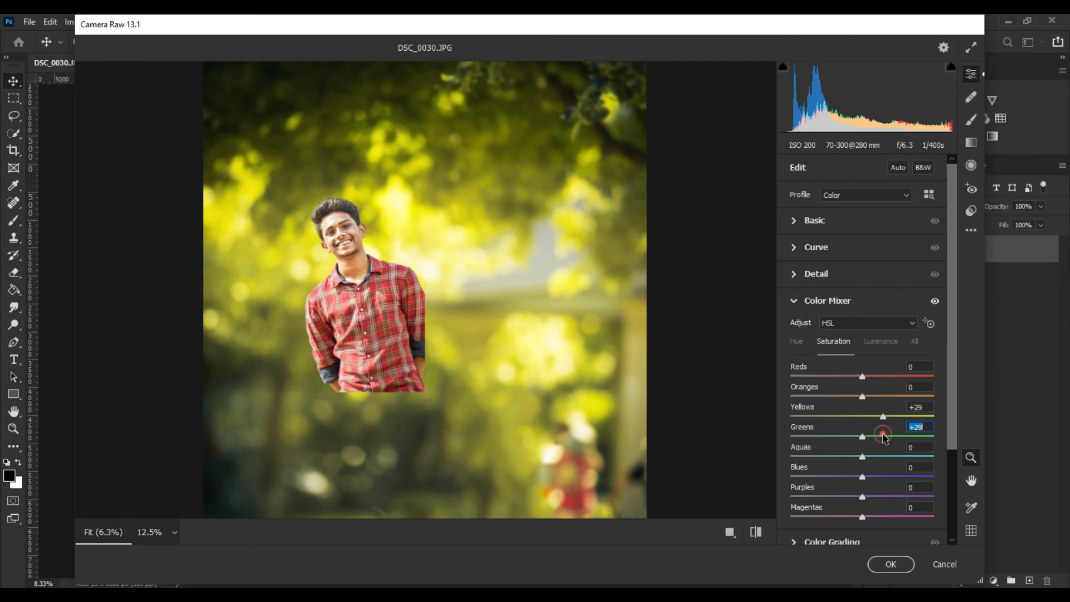
left_click(796, 346)
left_click_drag(813, 436, 831, 436)
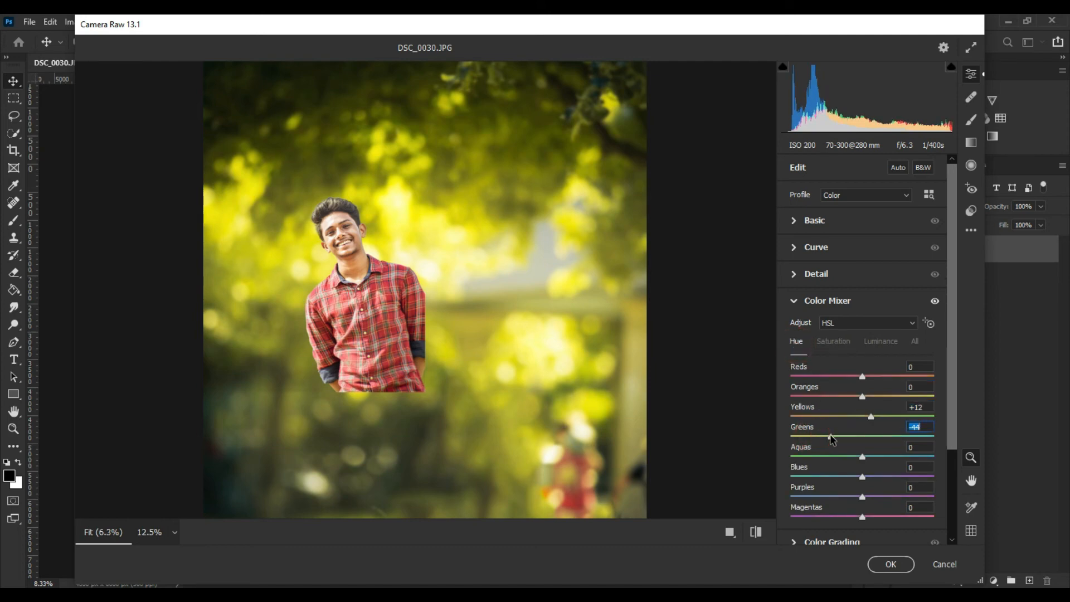
- Set the Color Mixer luminance of Greens to +39
left_click(880, 342)
left_click(892, 435)
mouse_move(892, 435)
left_mouse_down()
mouse_move(902, 438)
mouse_move(891, 437)
left_mouse_up()
- Tint the Color Grading midtones warm orange at hue 42 and saturation 13, with luminance -12
left_click_drag(949, 375, 950, 410)
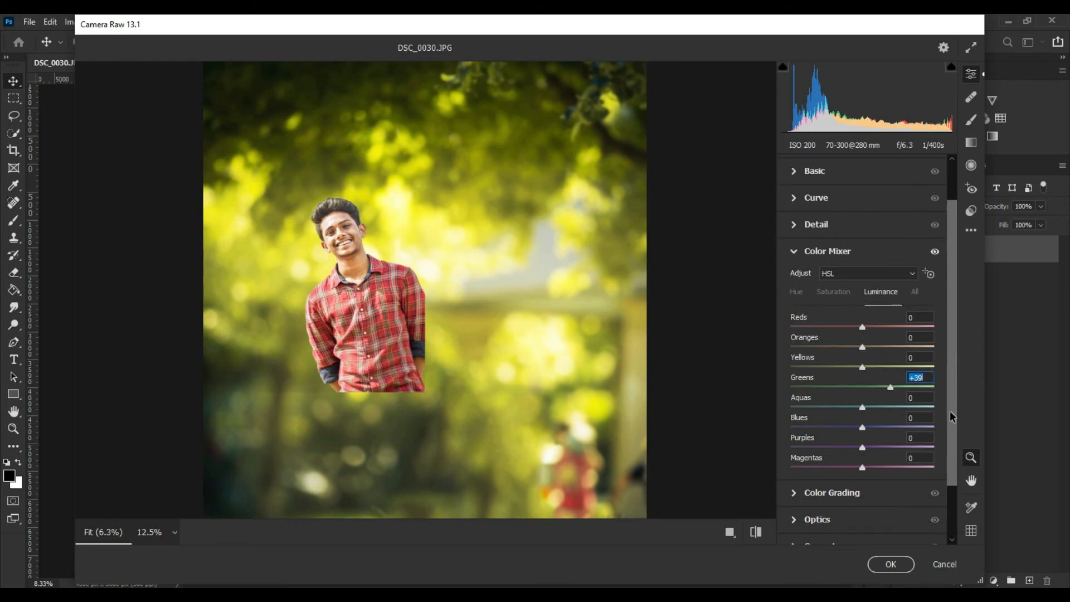
key("ctrl+plus")
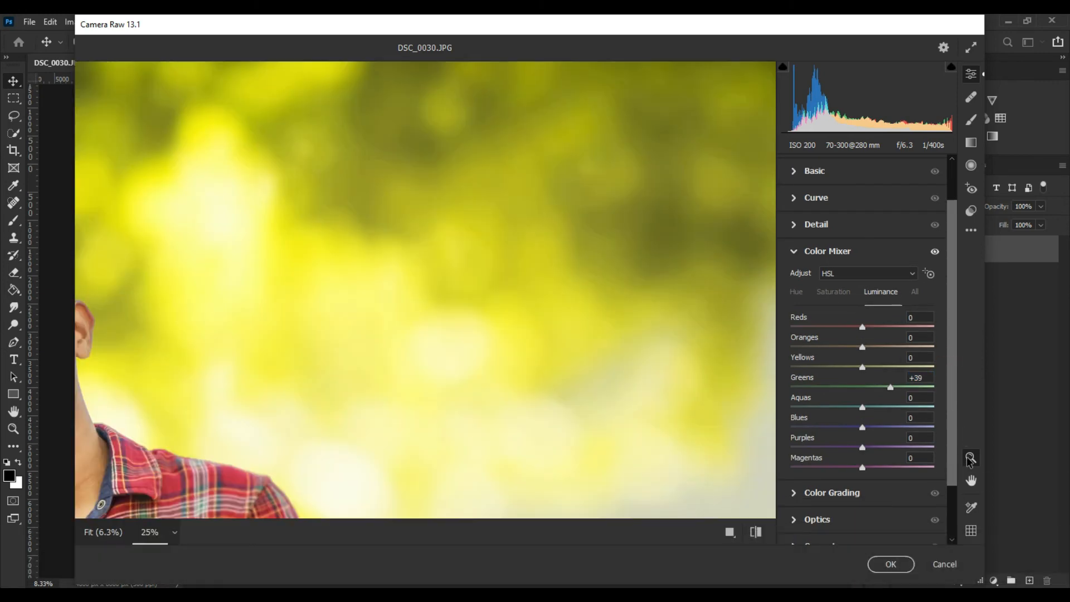
left_click(971, 481)
left_click_drag(296, 285, 695, 162)
key("ctrl+minus")
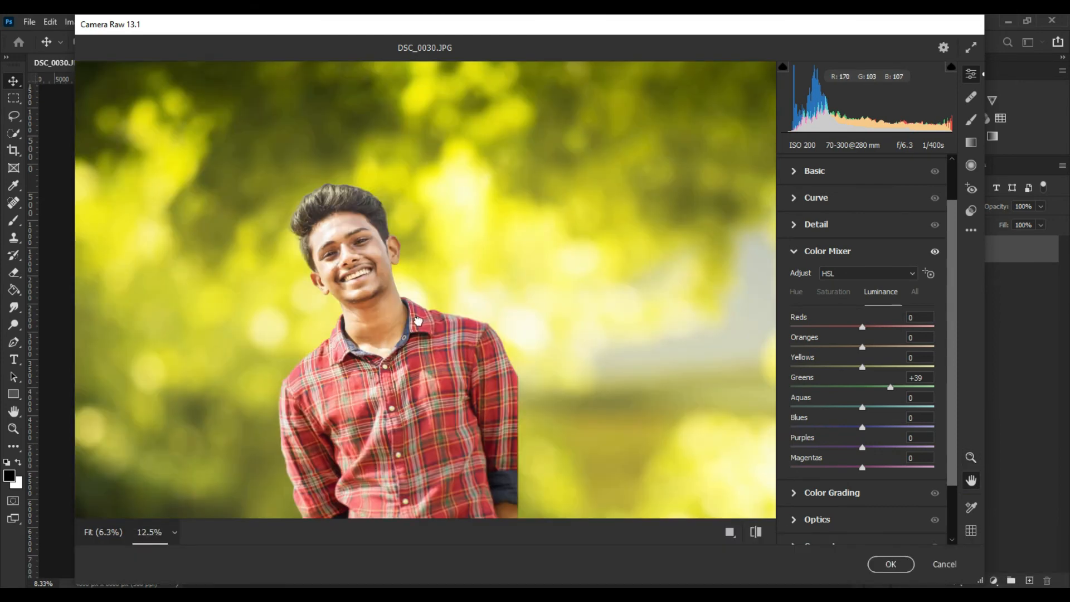
left_click_drag(418, 322, 468, 279)
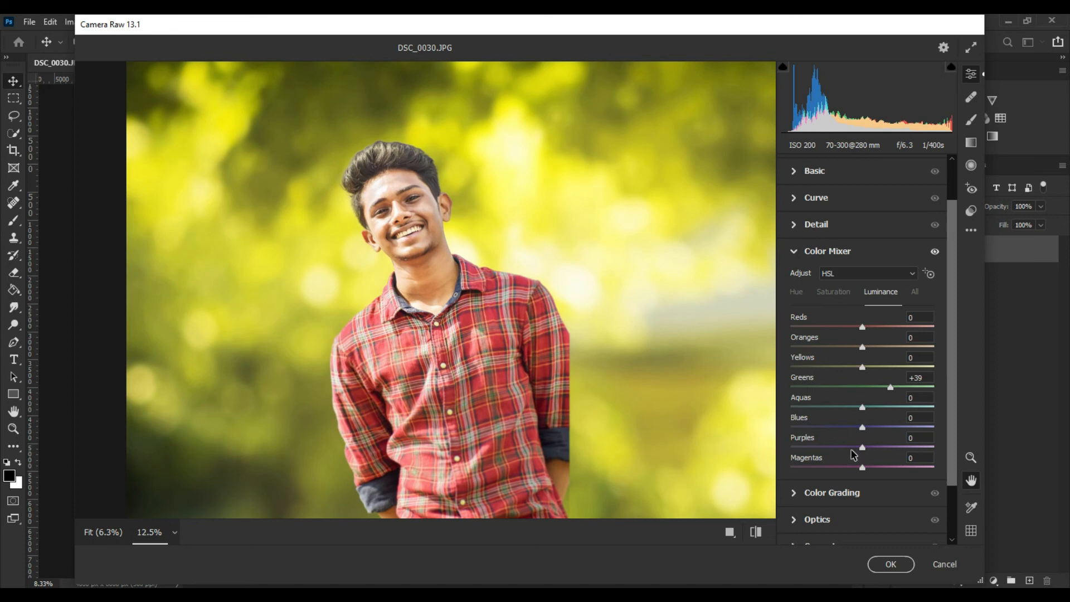
scroll(947, 400, "down", 2)
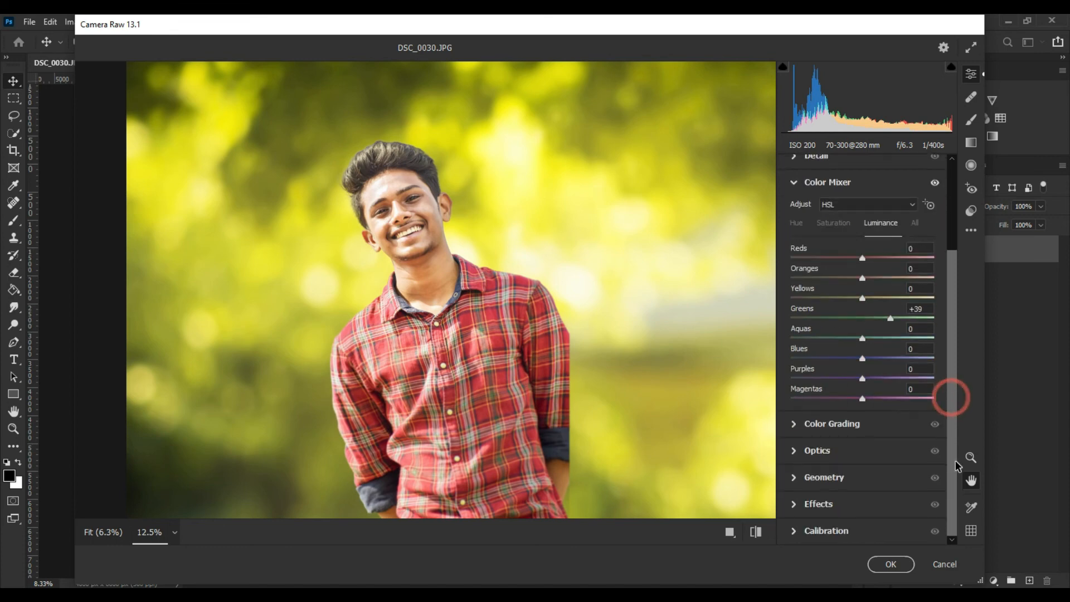
left_click(796, 425)
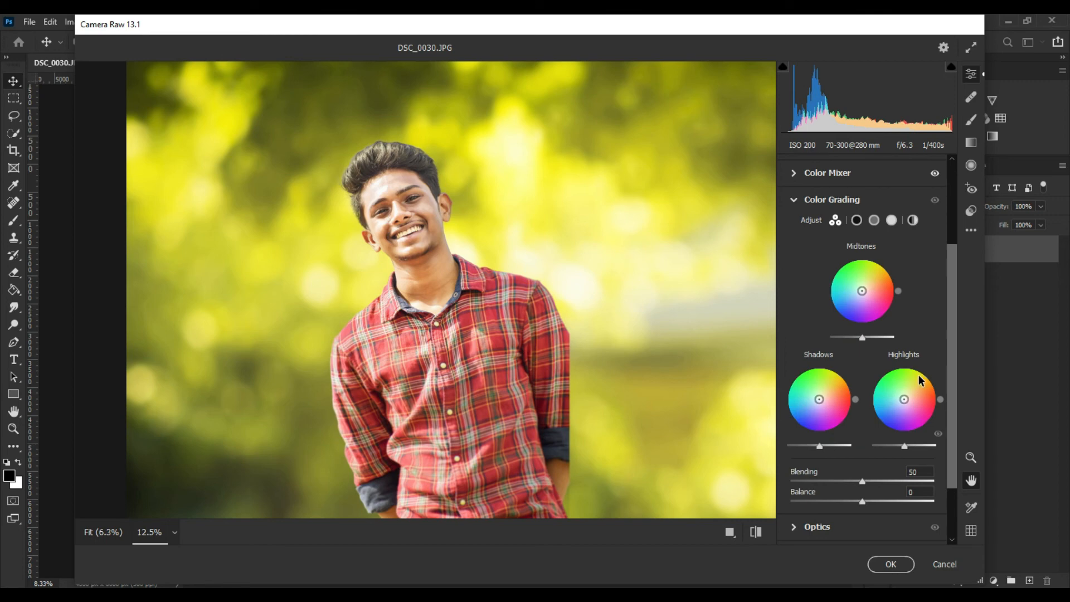
left_click_drag(863, 339, 871, 337)
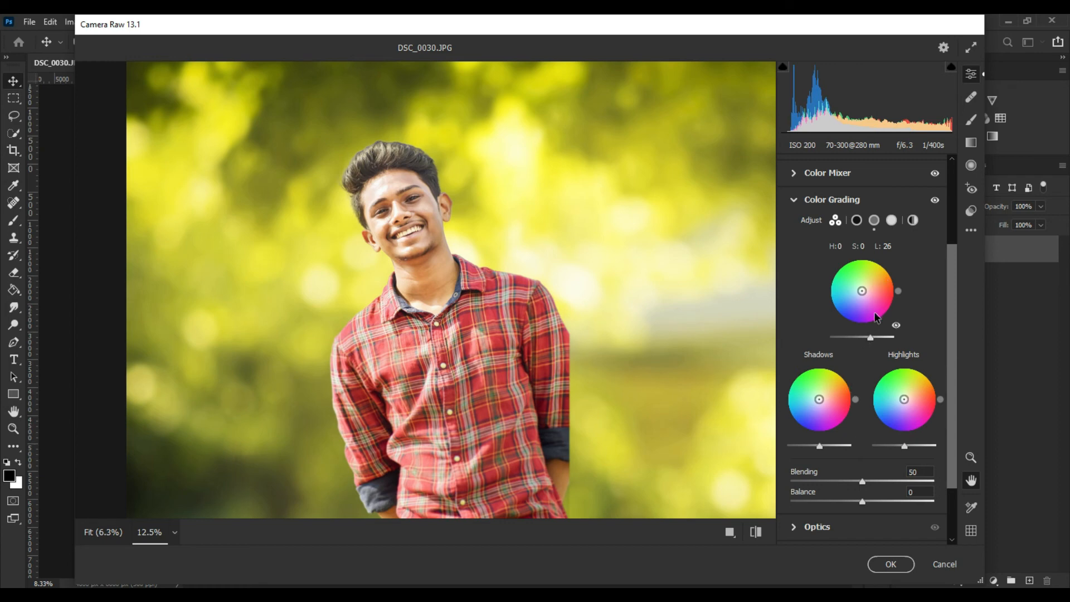
left_click_drag(870, 337, 864, 340)
mouse_move(871, 268)
left_mouse_down()
mouse_move(881, 273)
mouse_move(867, 285)
left_mouse_up()
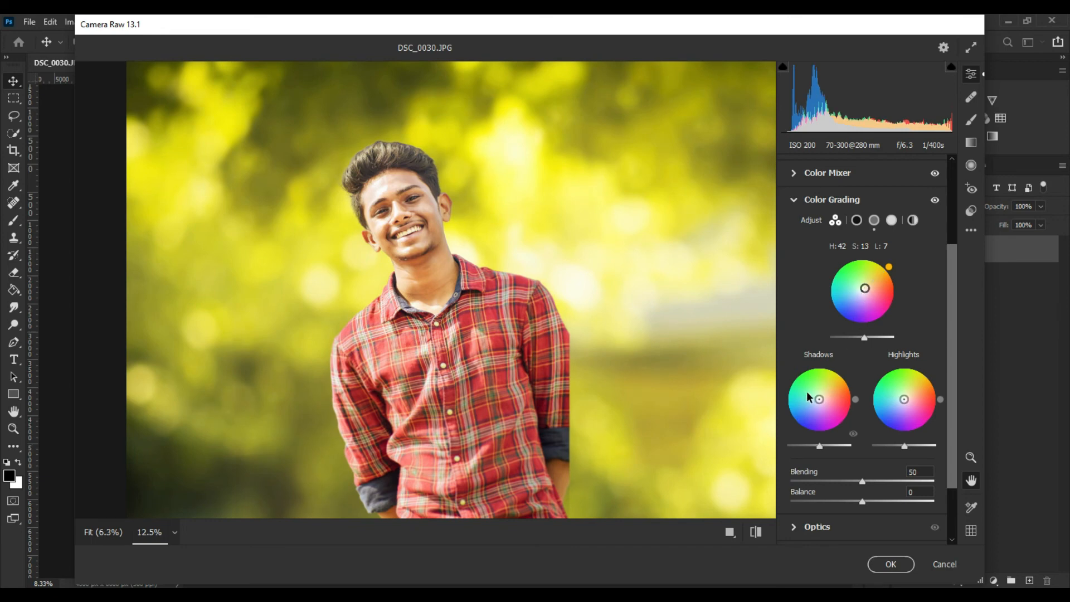
mouse_move(865, 337)
left_mouse_down()
mouse_move(851, 339)
mouse_move(873, 343)
mouse_move(856, 342)
left_mouse_up()
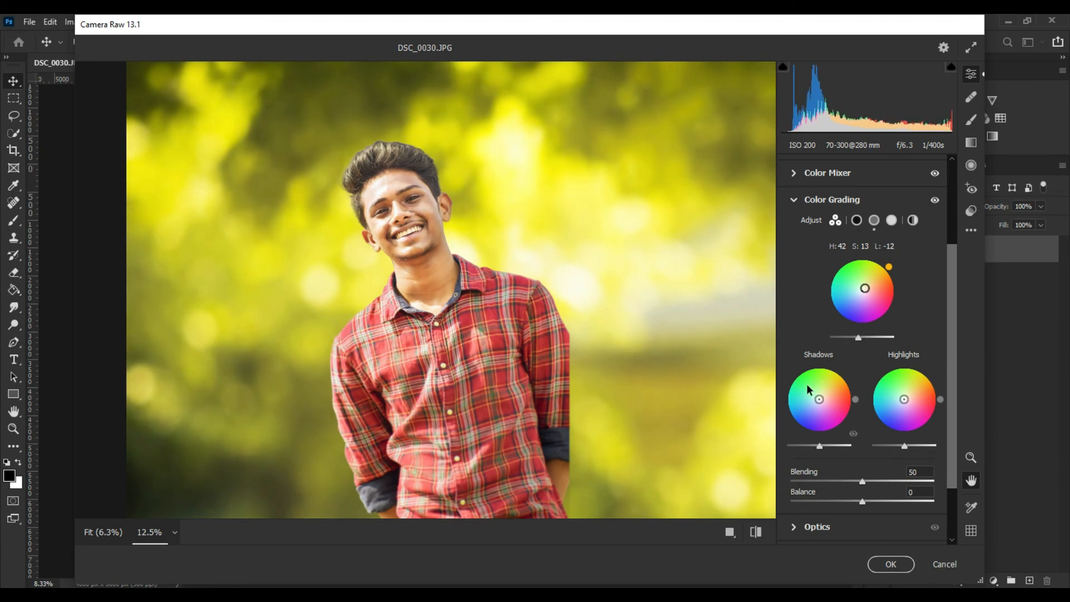
- Grade the shadows to hue 159, saturation 15, luminance -5, and the highlights to hue 63, saturation 9 with reduced luminance
mouse_move(807, 383)
left_mouse_down()
mouse_move(790, 391)
mouse_move(814, 397)
left_mouse_up()
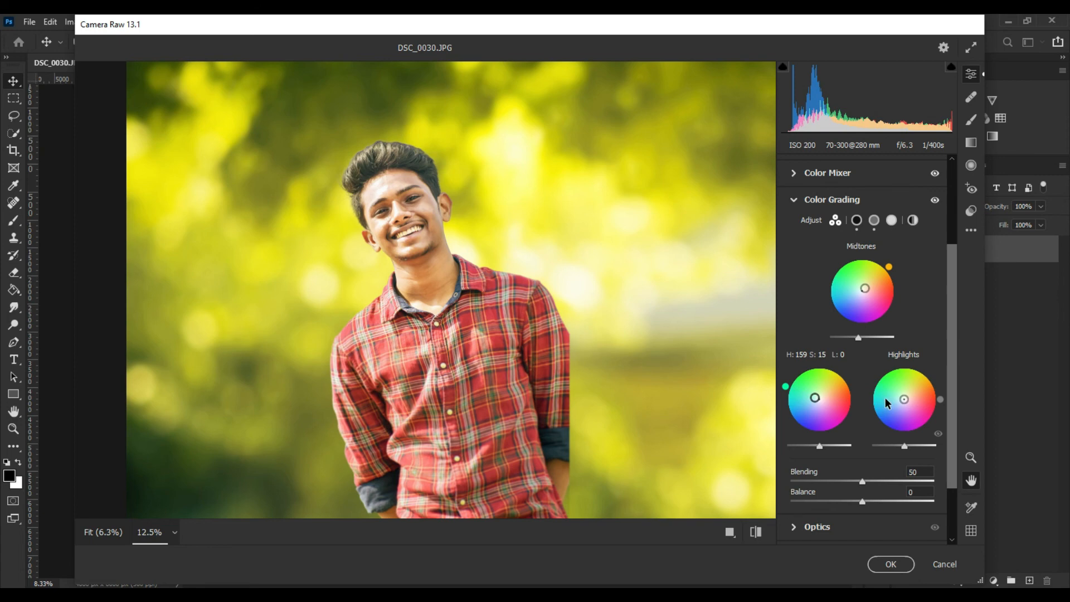
mouse_move(888, 402)
left_mouse_down()
mouse_move(876, 401)
mouse_move(905, 397)
left_mouse_up()
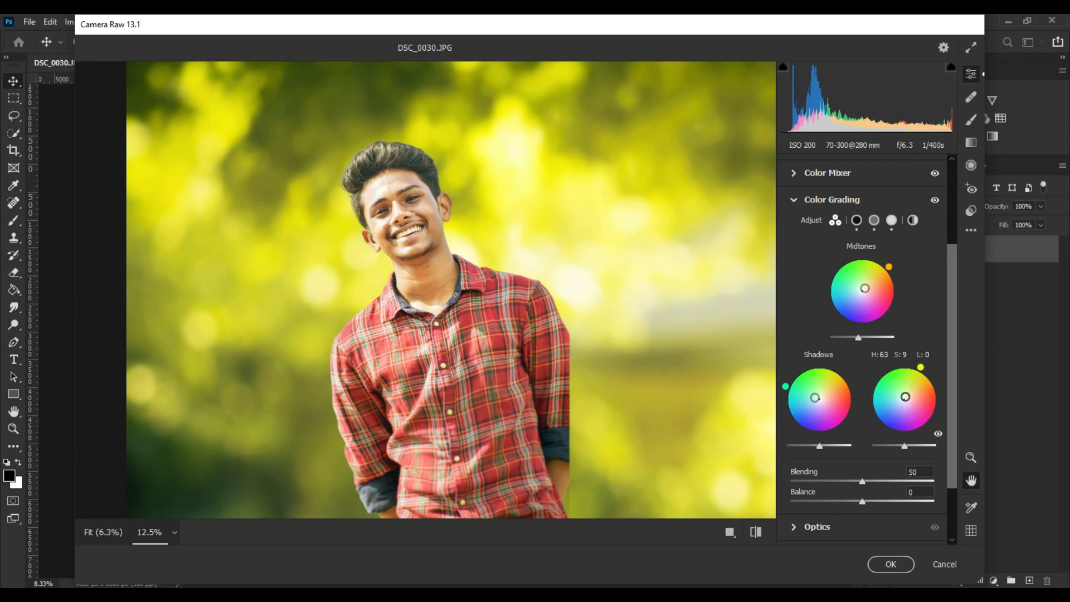
left_click_drag(905, 445, 896, 447)
left_click_drag(819, 451, 819, 454)
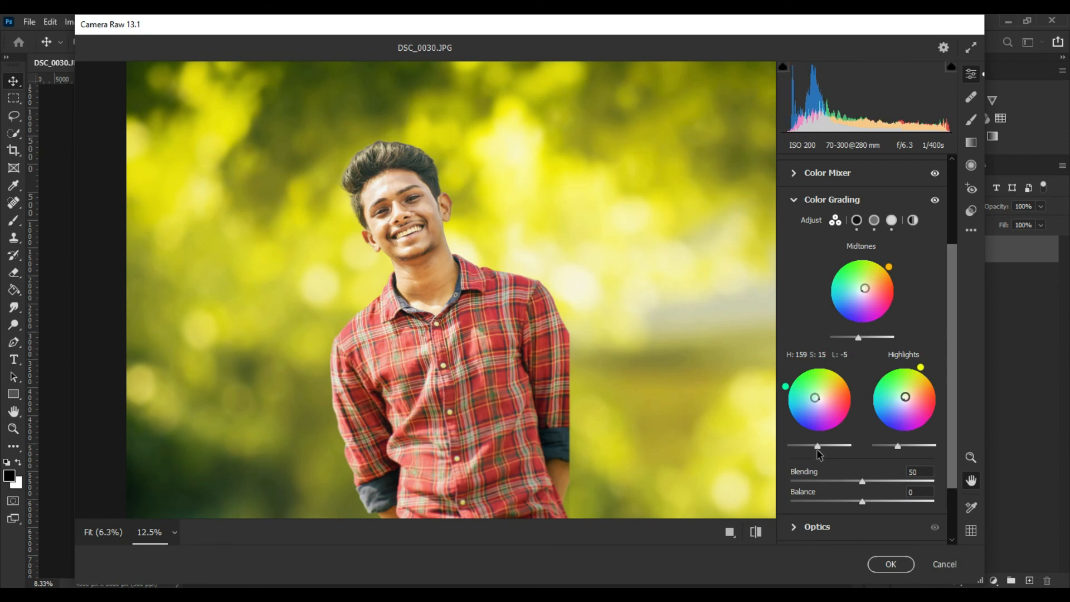
- Set the Optics vignette to -21
left_click_drag(952, 363, 955, 445)
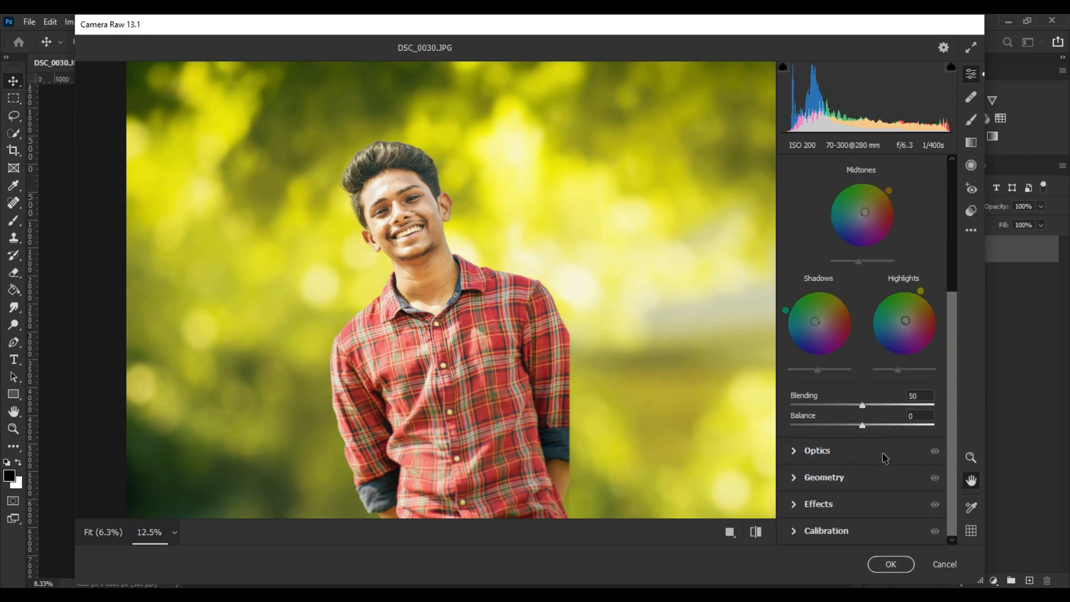
left_click(801, 452)
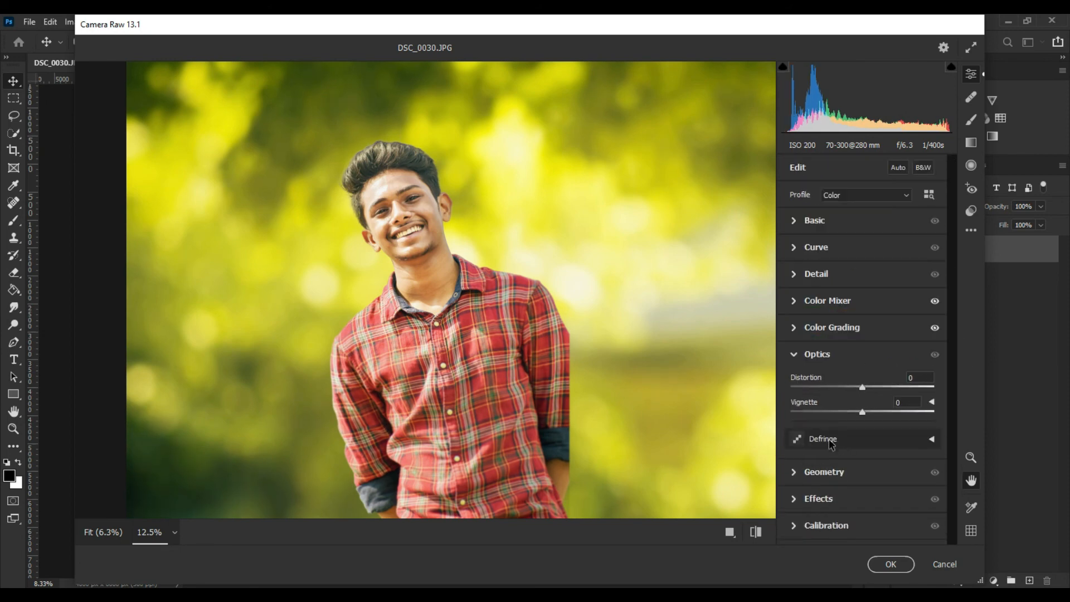
left_click_drag(855, 413, 846, 412)
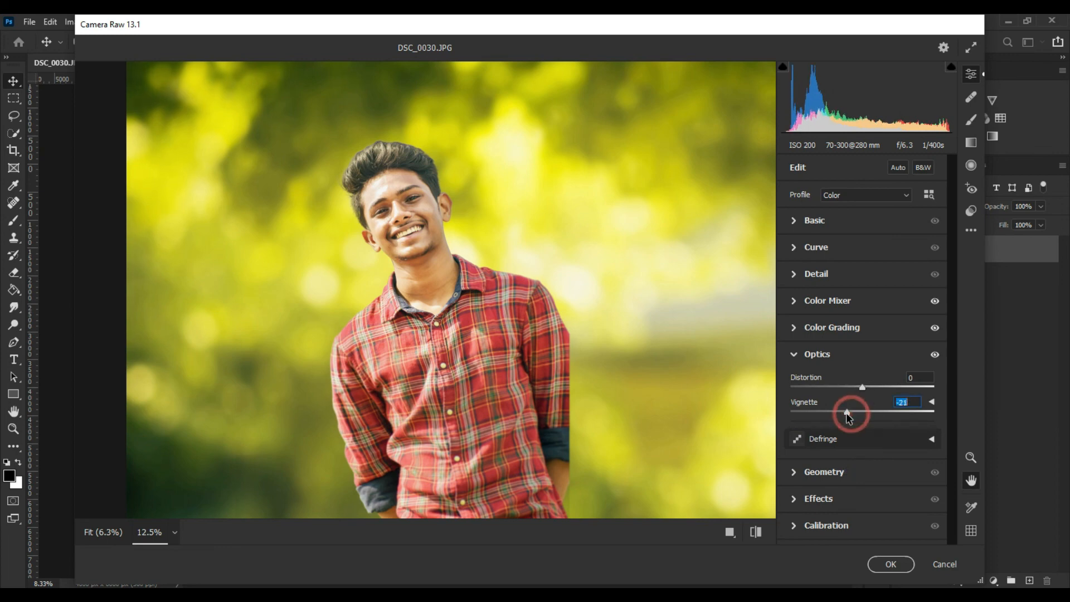
- Add a midpoint to the point curve at input 128 and output 129
left_click(797, 501)
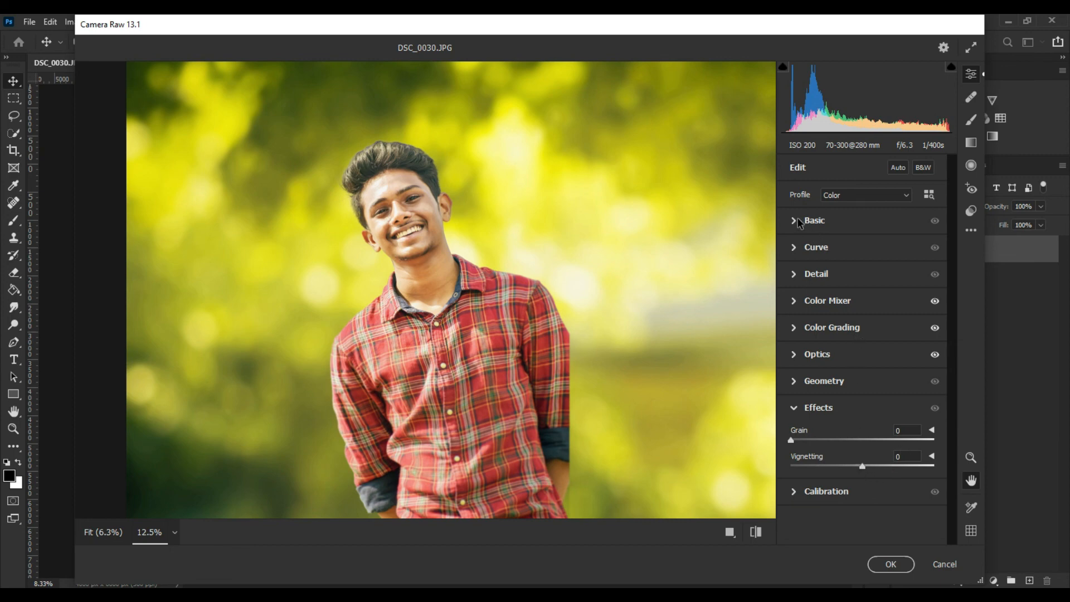
left_click(800, 249)
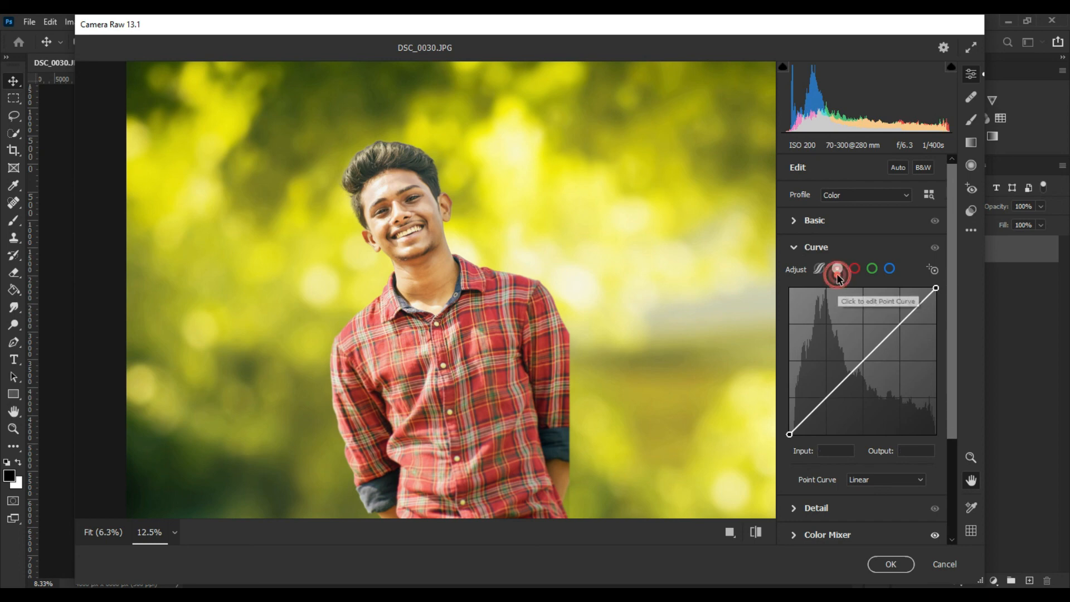
left_click(838, 271)
left_click(953, 418)
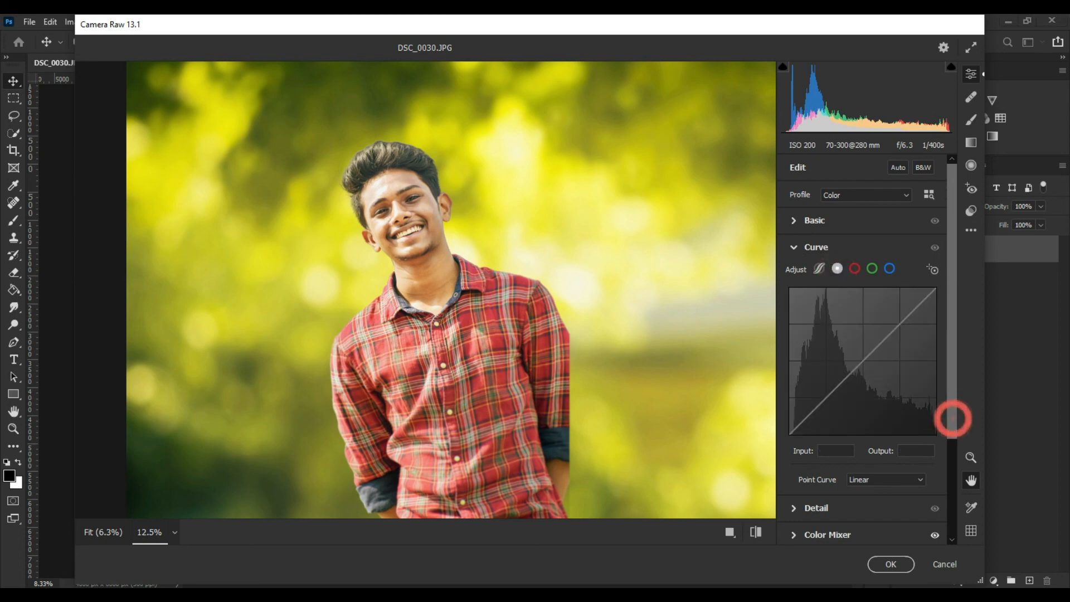
left_click_drag(954, 415, 954, 426)
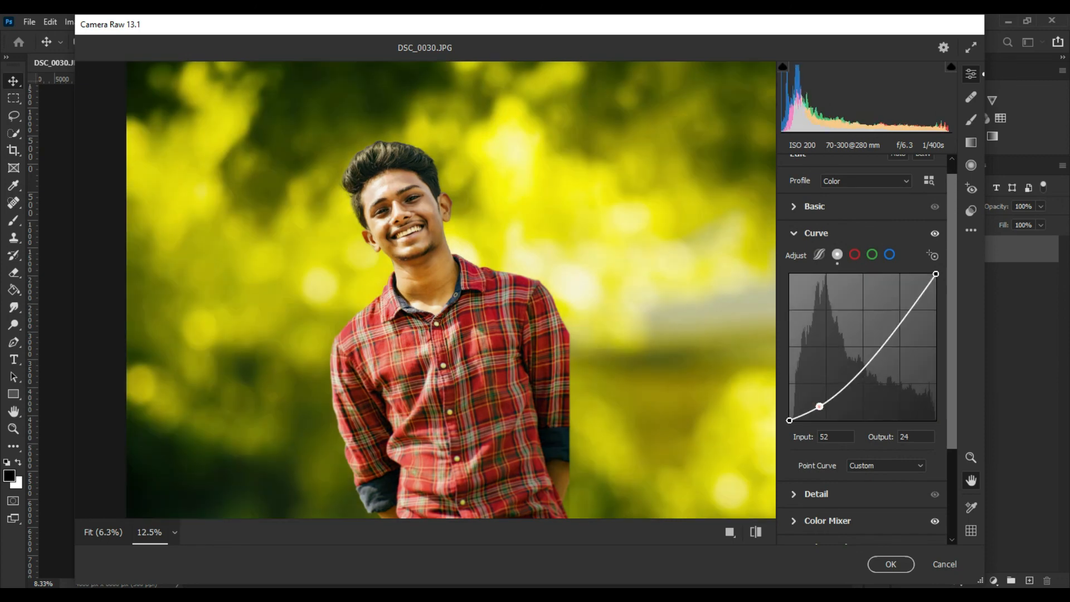
left_click_drag(819, 406, 863, 346)
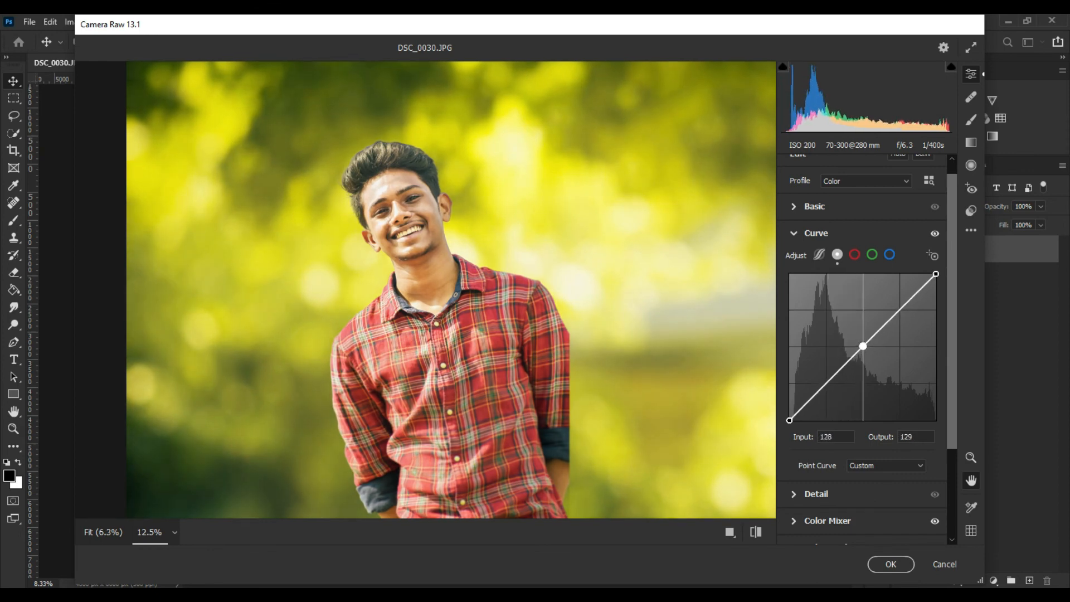
- Move the curve's black point to input 40, output 36, lower its white point to output 252, and apply the Camera Raw filter
left_click_drag(790, 420, 812, 400)
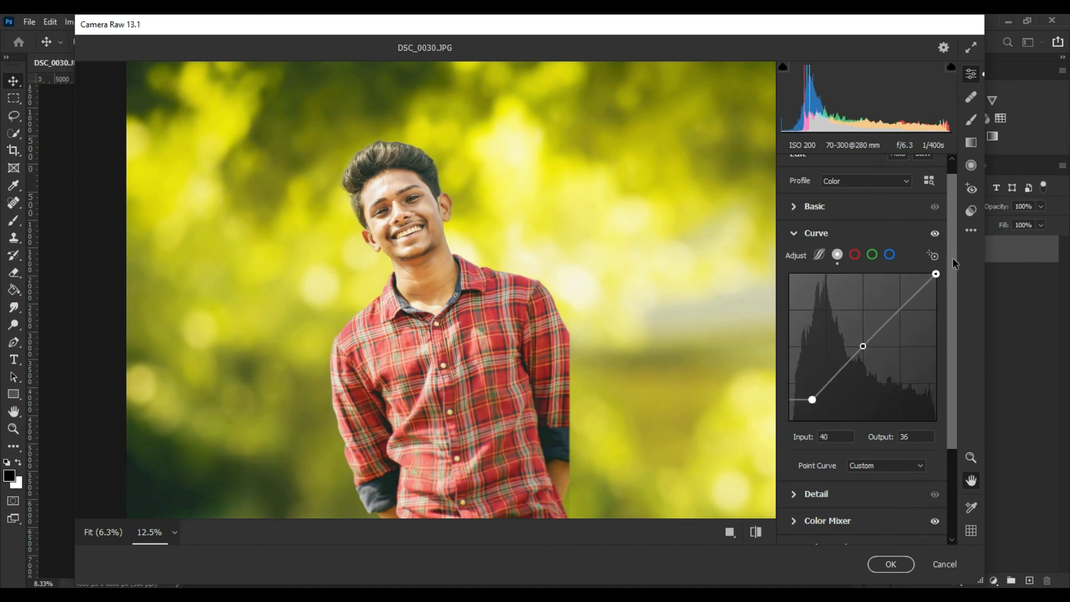
left_click_drag(936, 274, 937, 275)
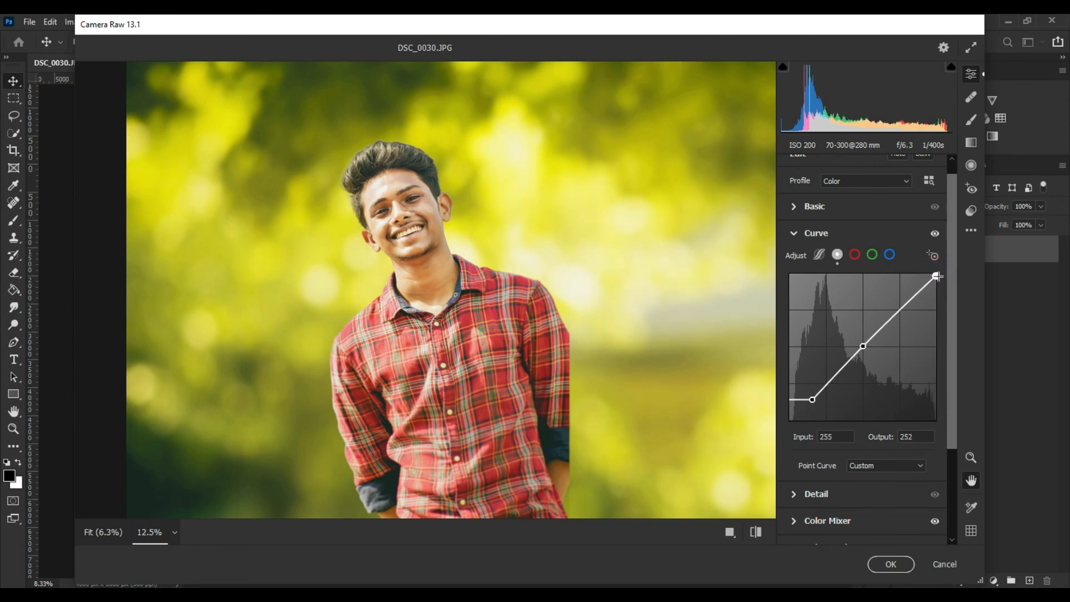
left_click(891, 565)
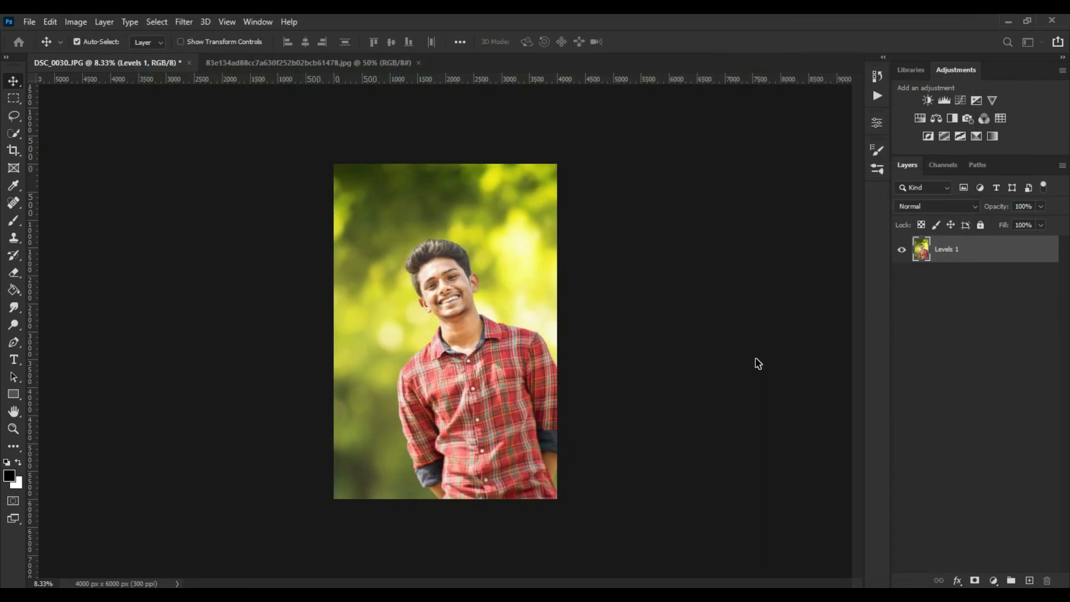